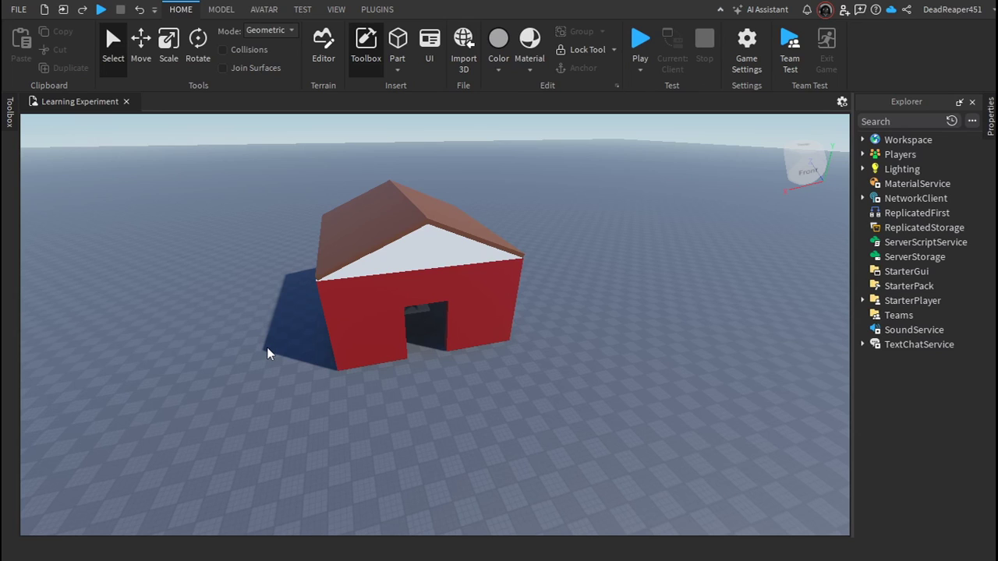
{"action": "right_click", "coordinate": [268, 354]}
{"action": "left_click", "coordinate": [238, 355]}
{"action": "scroll", "coordinate": [465, 416], "scroll_direction": "up", "scroll_amount": 5}
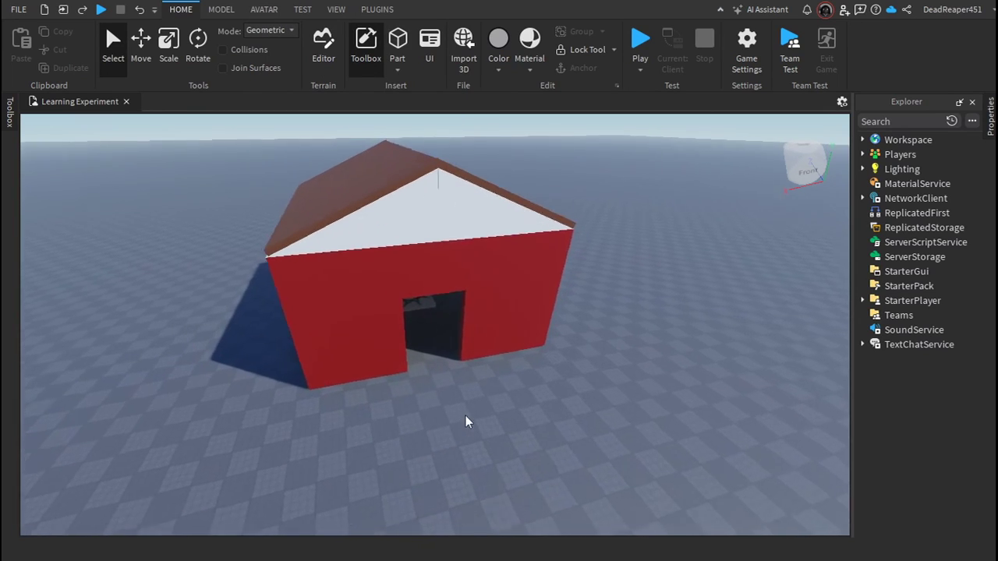
{"action": "scroll", "coordinate": [465, 421], "scroll_direction": "down", "scroll_amount": 5}
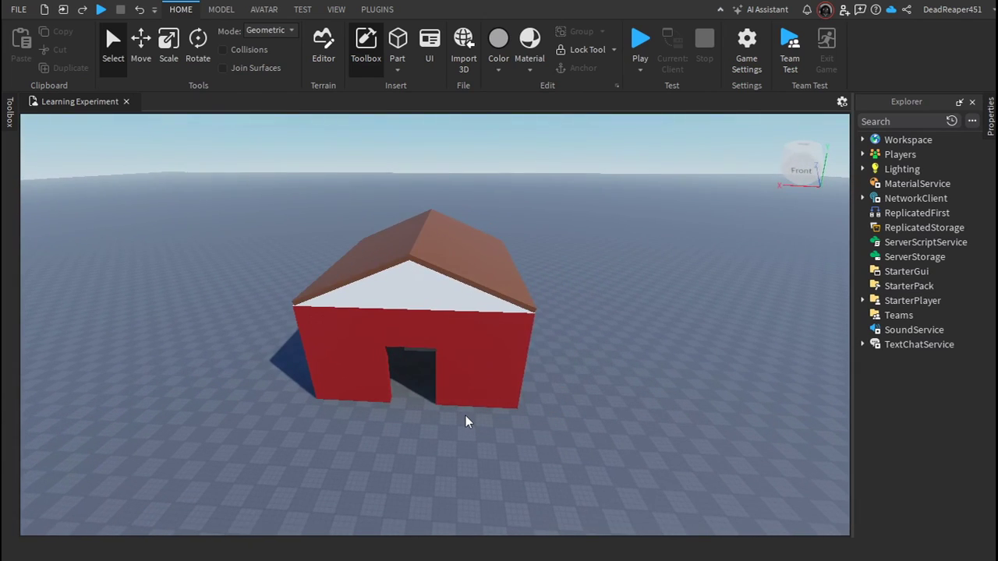
{"action": "scroll", "coordinate": [466, 422], "scroll_direction": "up", "scroll_amount": 2}
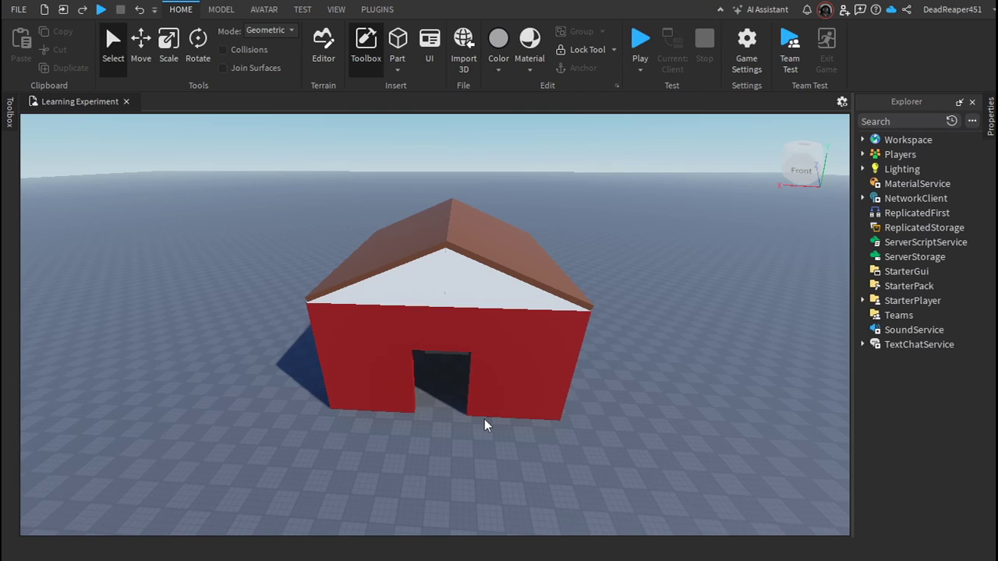
{"action": "right_click_drag", "start_coordinate": [634, 453], "coordinate": [563, 341]}
{"action": "key", "text": "s"}
{"action": "key", "text": "a"}
{"action": "key", "text": "d"}
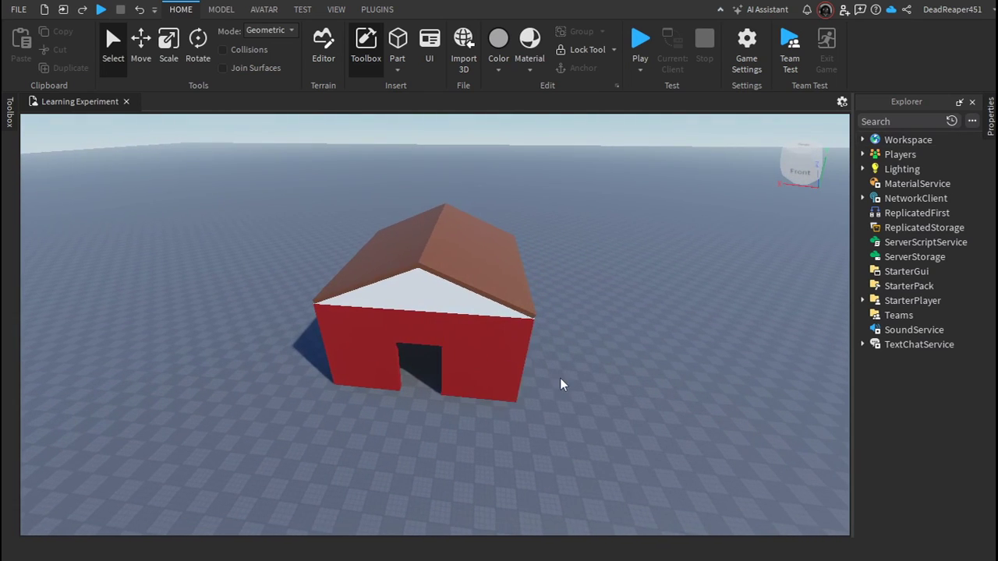
{"action": "right_click_drag", "start_coordinate": [560, 379], "coordinate": [560, 380]}
{"action": "key", "text": "w"}
{"action": "key", "text": "d"}
{"action": "key", "text": "d"}
{"action": "key", "text": "a"}
{"action": "key", "text": "w"}
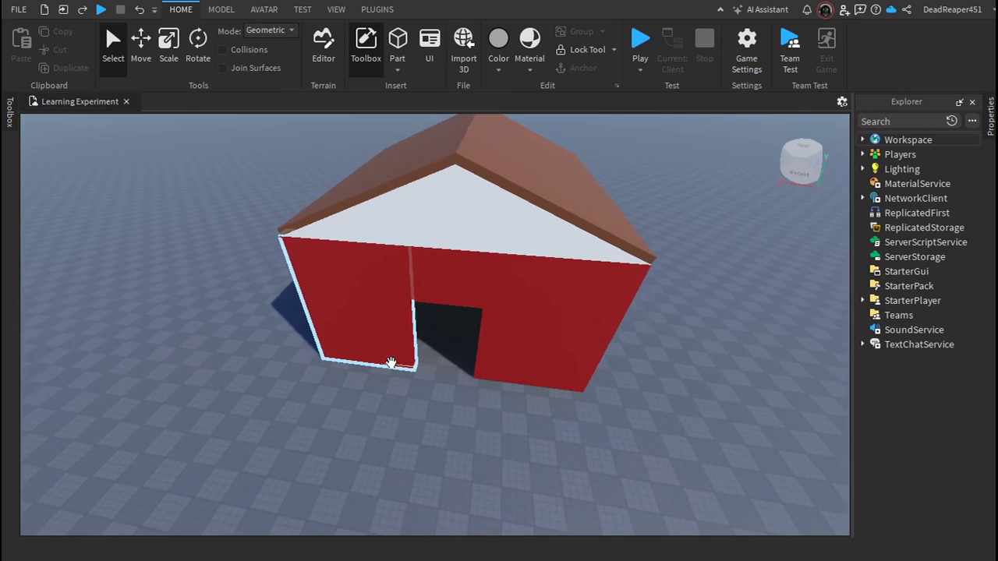
Examine the front of the house up close: the roof ridge, the white gable wedges, the door wall and the front corner under the eave.
{"action": "right_click_drag", "start_coordinate": [437, 402], "coordinate": [450, 385]}
{"action": "key", "text": "a"}
{"action": "right_click_drag", "start_coordinate": [427, 152], "coordinate": [419, 163]}
{"action": "key", "text": "w"}
{"action": "key", "text": "d"}
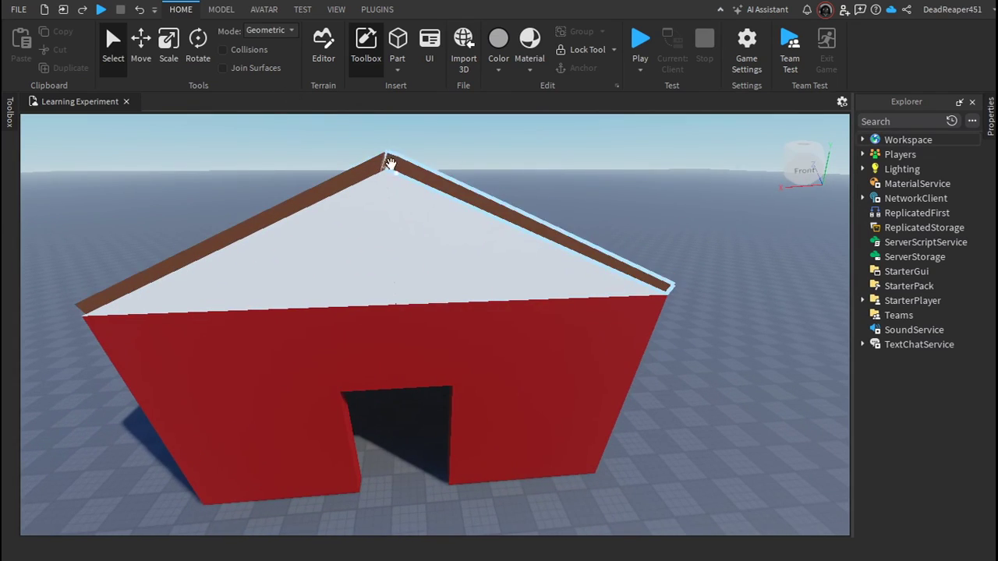
{"action": "scroll", "coordinate": [396, 162], "scroll_direction": "up", "scroll_amount": 5}
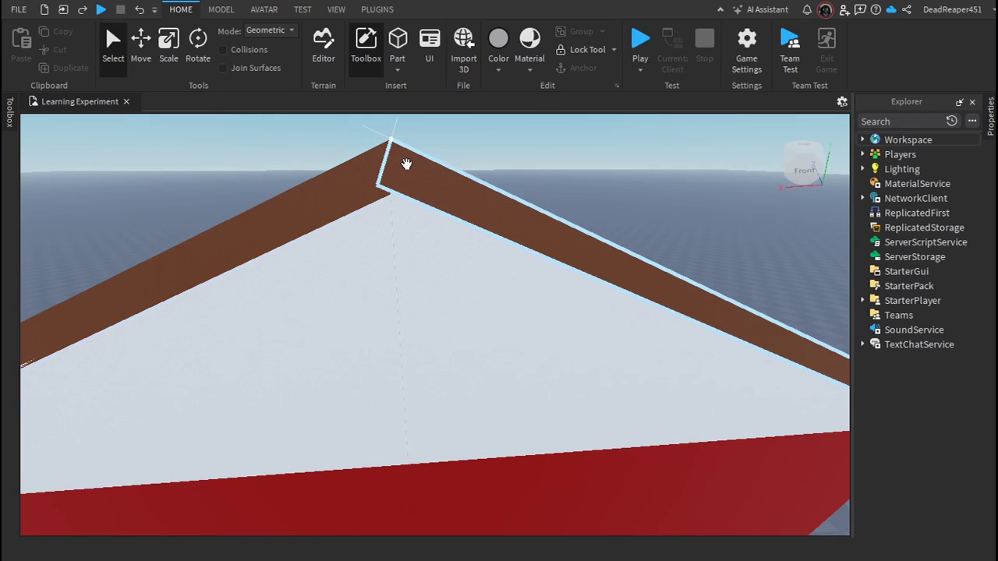
{"action": "scroll", "coordinate": [421, 230], "scroll_direction": "down", "scroll_amount": 5}
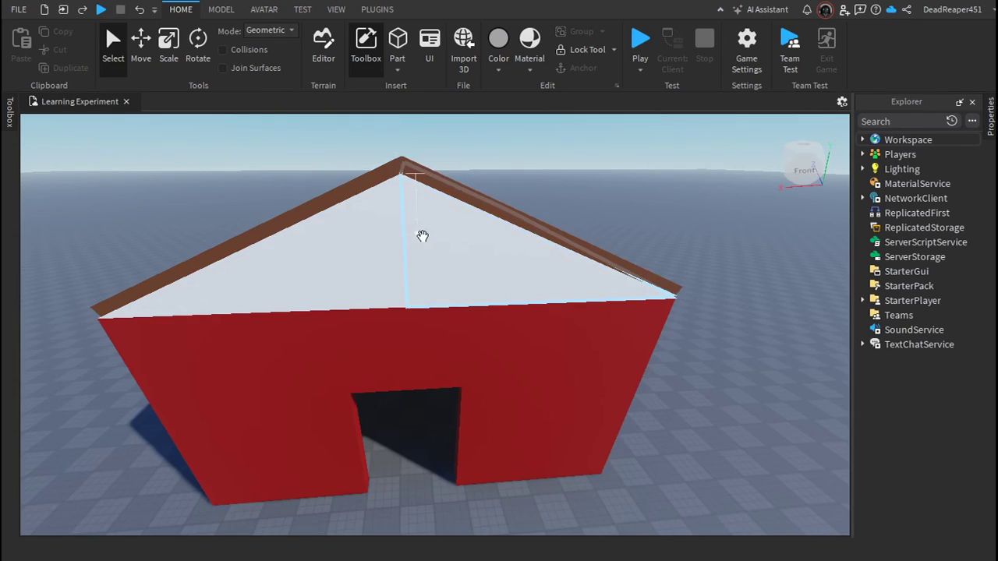
{"action": "scroll", "coordinate": [421, 229], "scroll_direction": "up", "scroll_amount": 7}
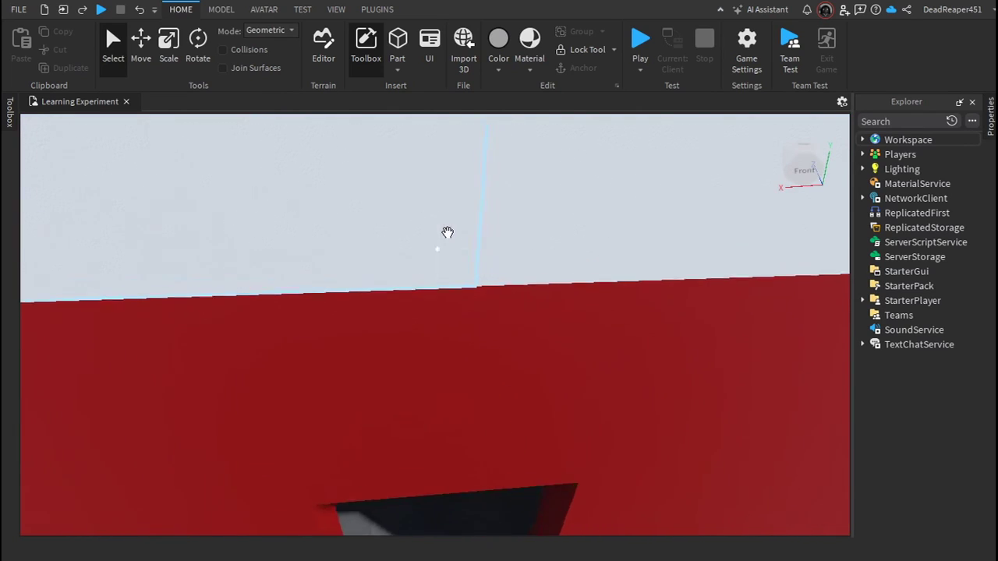
{"action": "scroll", "coordinate": [447, 232], "scroll_direction": "down", "scroll_amount": 5}
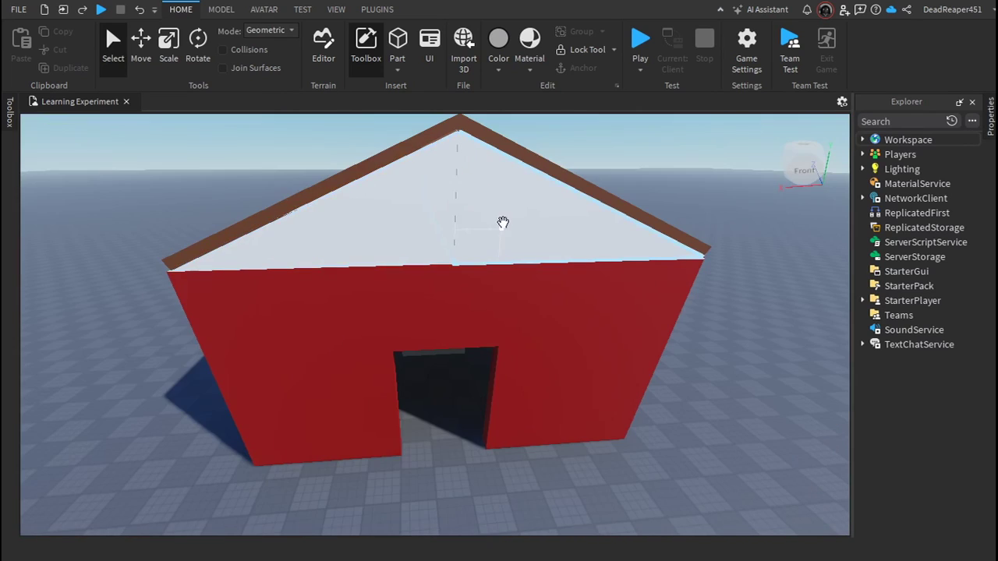
{"action": "key", "text": "d"}
{"action": "key", "text": "a"}
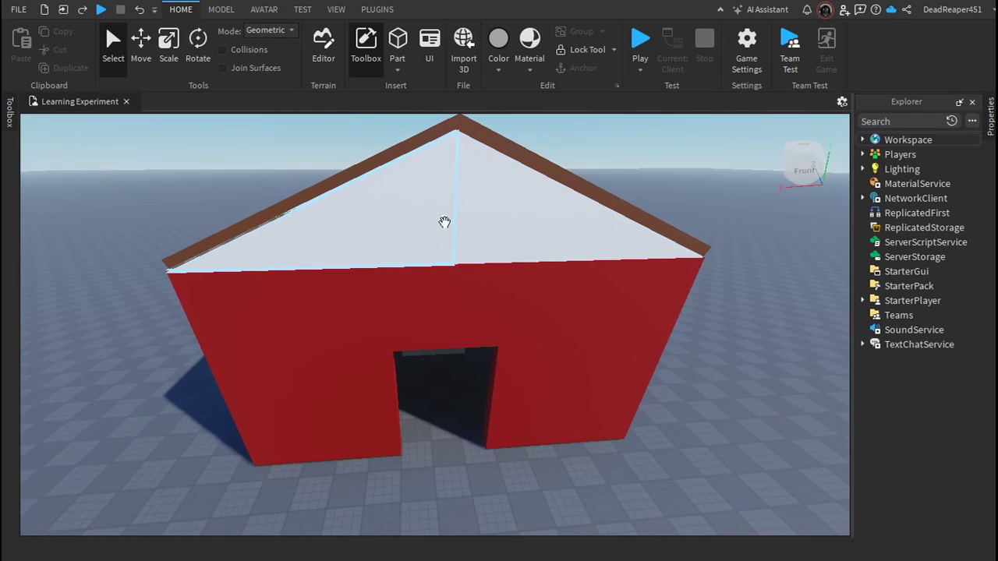
{"action": "key", "text": "d"}
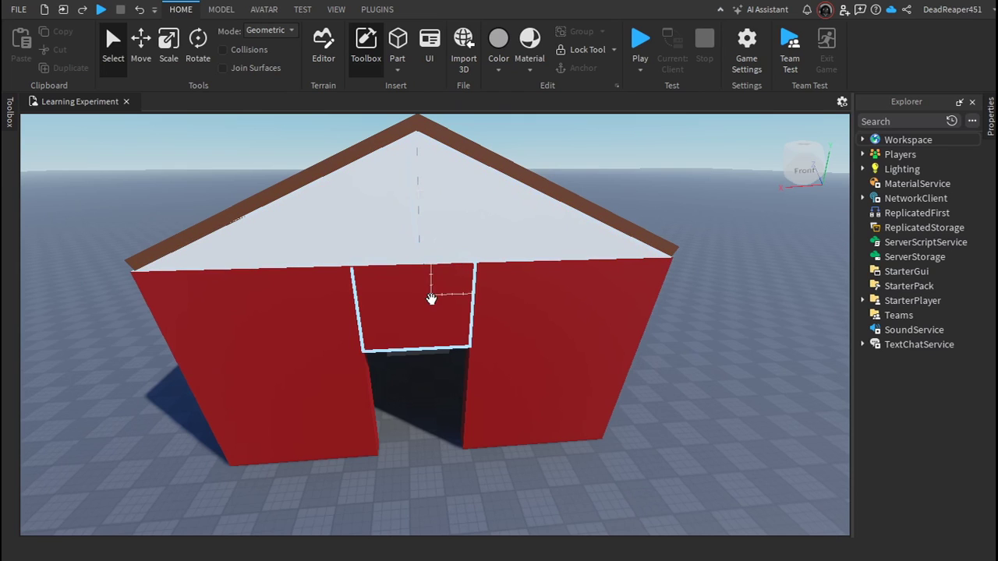
{"action": "key", "text": "a"}
{"action": "key", "text": "d"}
{"action": "key", "text": "a"}
{"action": "key", "text": "a"}
{"action": "scroll", "coordinate": [431, 322], "scroll_direction": "up", "scroll_amount": 4}
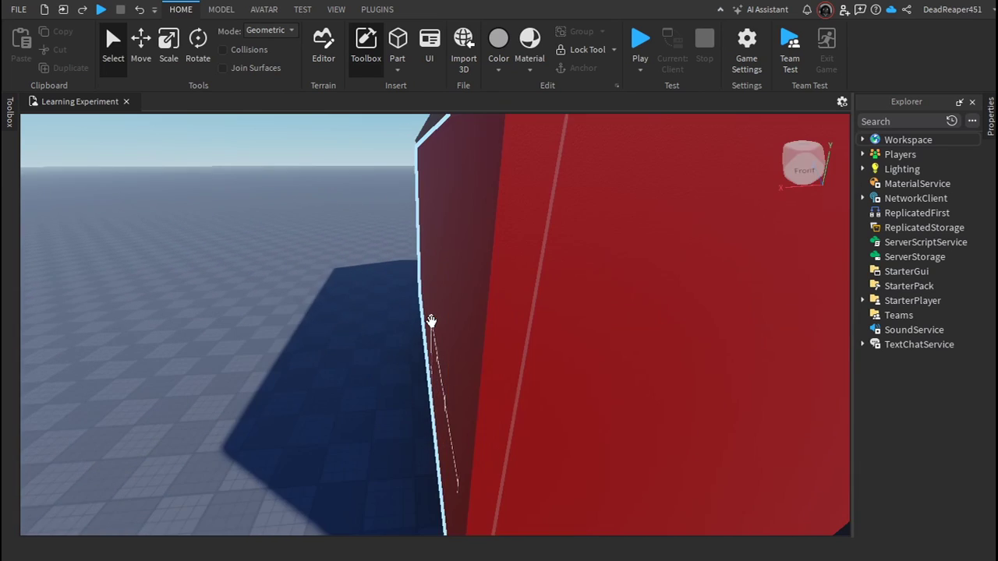
{"action": "scroll", "coordinate": [430, 320], "scroll_direction": "down", "scroll_amount": 3}
{"action": "scroll", "coordinate": [424, 251], "scroll_direction": "up", "scroll_amount": 3}
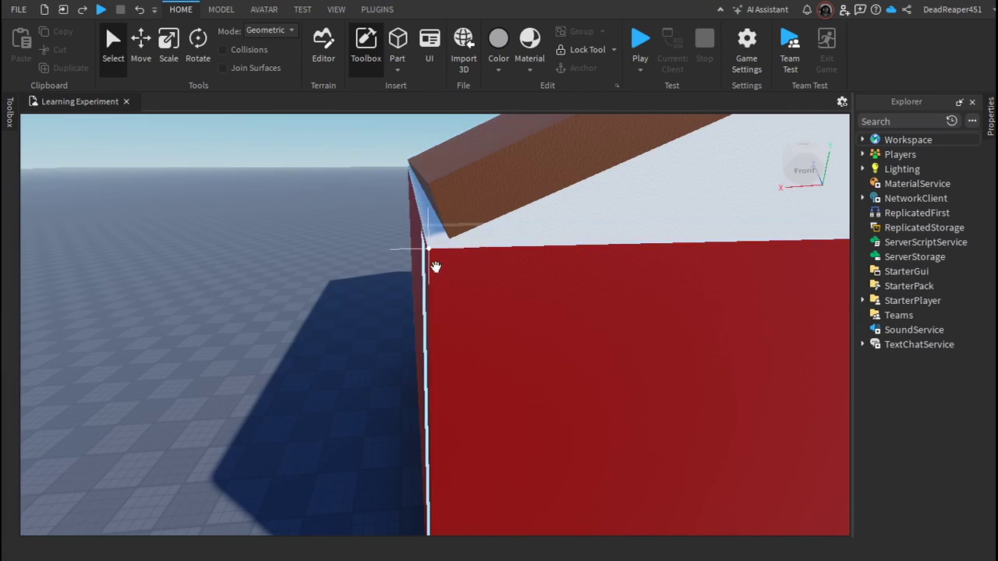
Bring up the modelling tools with the snapping settings and inspect the doorway in the front wall.
{"action": "left_click", "coordinate": [230, 9]}
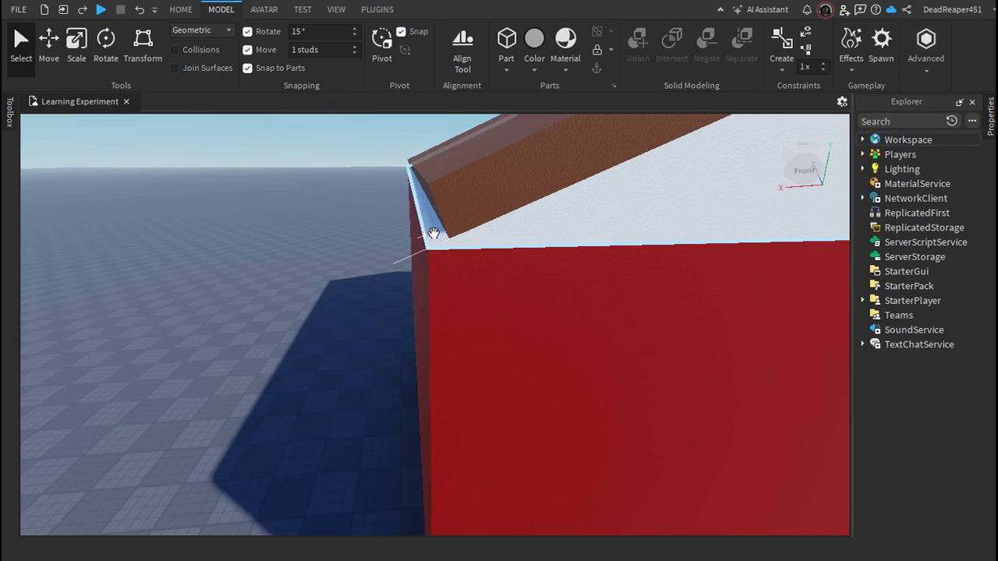
{"action": "scroll", "coordinate": [432, 233], "scroll_direction": "down", "scroll_amount": 2}
{"action": "right_click_drag", "start_coordinate": [661, 440], "coordinate": [651, 439]}
{"action": "scroll", "coordinate": [477, 240], "scroll_direction": "up", "scroll_amount": 3}
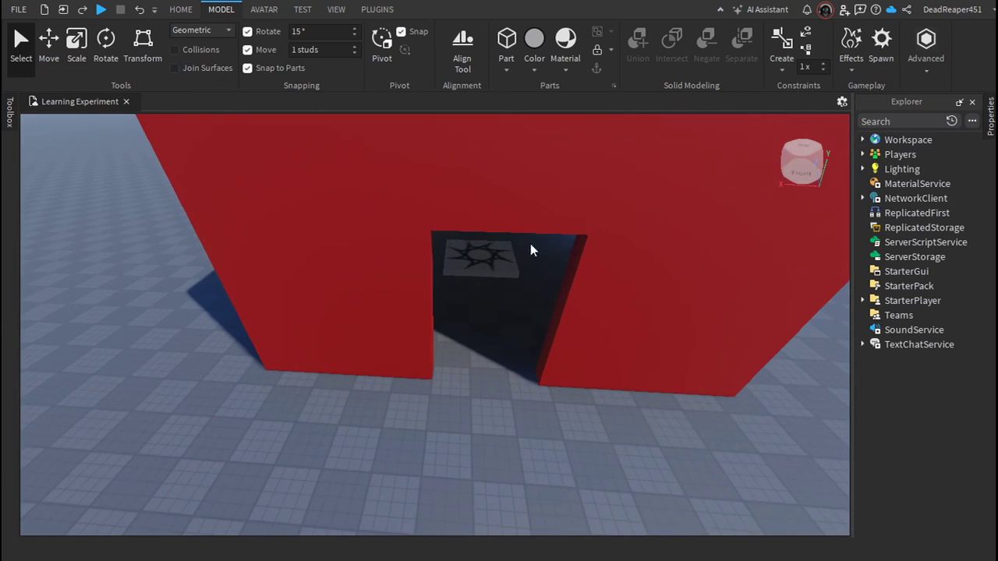
{"action": "scroll", "coordinate": [531, 249], "scroll_direction": "down", "scroll_amount": 4}
{"action": "scroll", "coordinate": [538, 337], "scroll_direction": "up", "scroll_amount": 2}
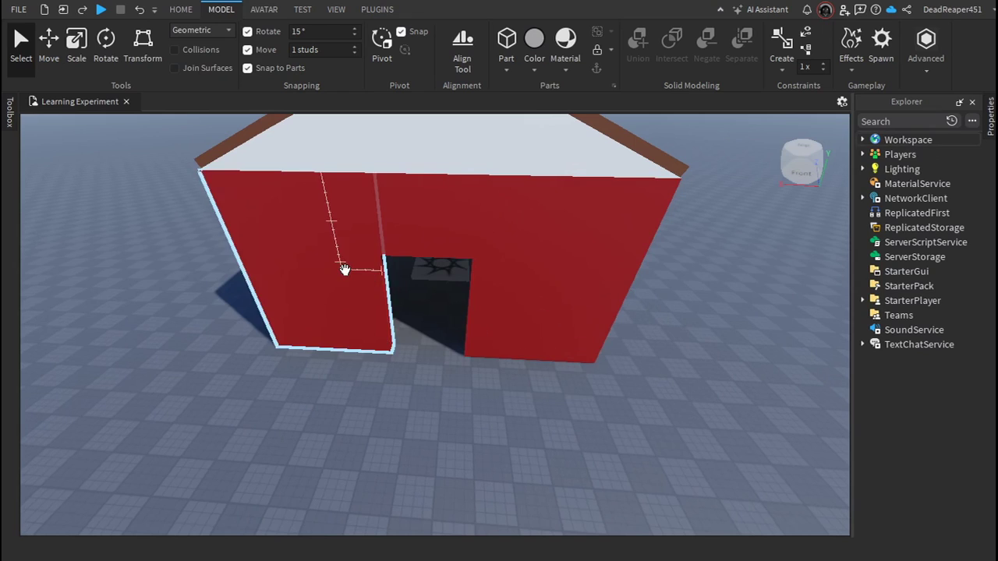
{"action": "key", "text": "a"}
{"action": "key", "text": "d"}
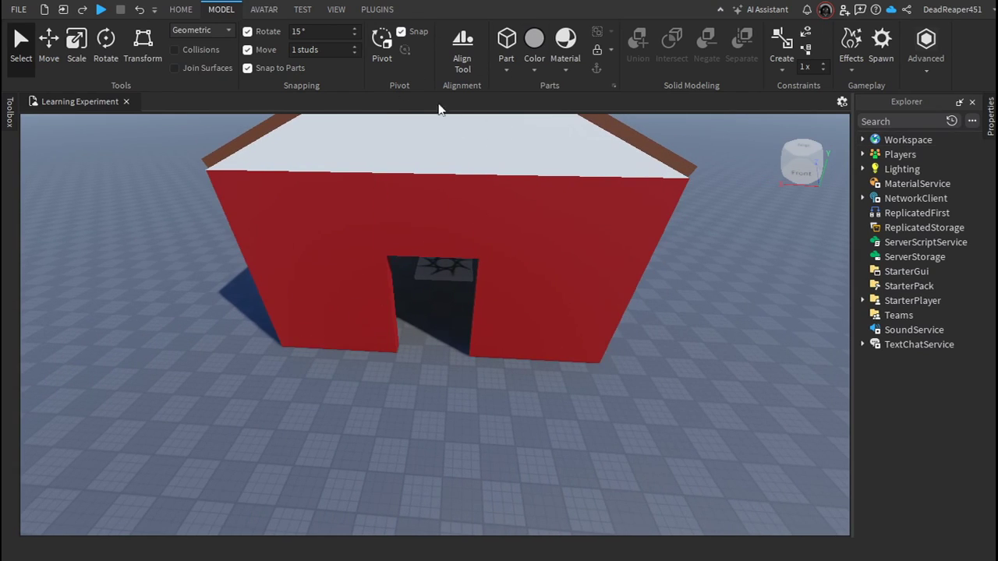
{"action": "right_click_drag", "start_coordinate": [446, 297], "coordinate": [445, 292]}
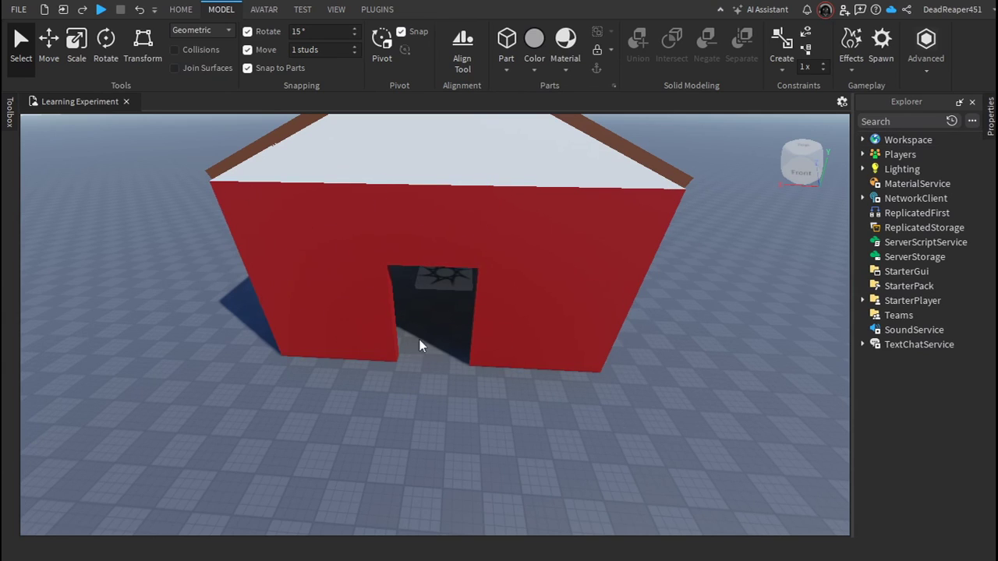
{"action": "right_click_drag", "start_coordinate": [467, 341], "coordinate": [729, 313]}
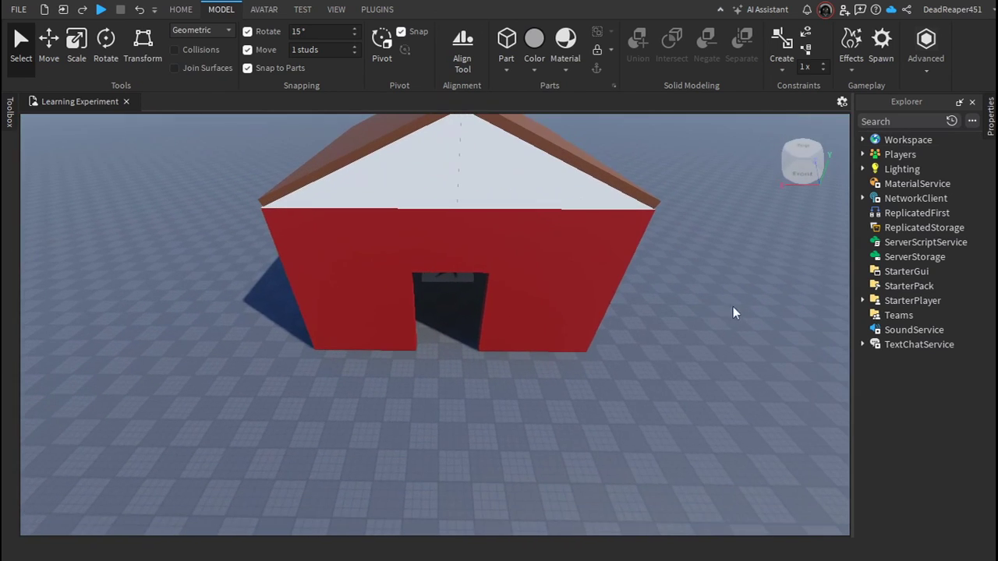
{"action": "right_click_drag", "start_coordinate": [747, 199], "coordinate": [747, 198]}
{"action": "right_click_drag", "start_coordinate": [708, 290], "coordinate": [624, 387]}
{"action": "scroll", "coordinate": [623, 388], "scroll_direction": "up", "scroll_amount": 3}
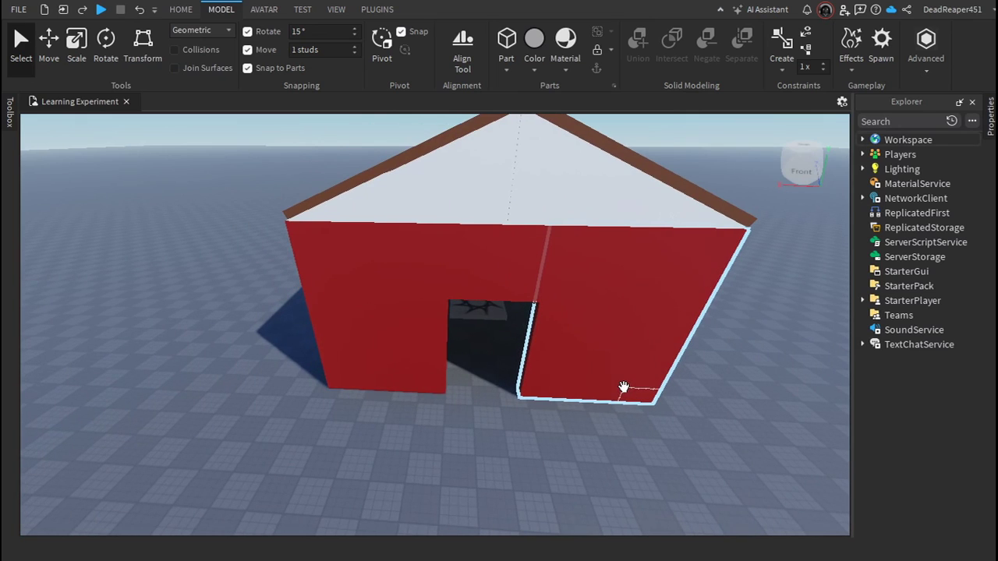
{"action": "scroll", "coordinate": [624, 388], "scroll_direction": "down", "scroll_amount": 5}
{"action": "right_click_drag", "start_coordinate": [624, 387], "coordinate": [624, 388]}
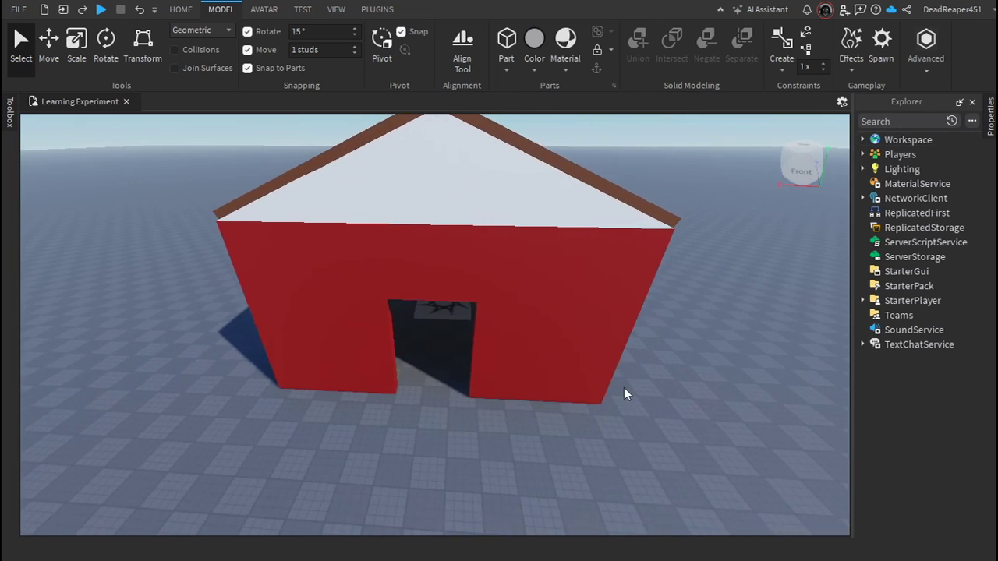
{"action": "right_click", "coordinate": [624, 387]}
{"action": "left_click", "coordinate": [565, 392]}
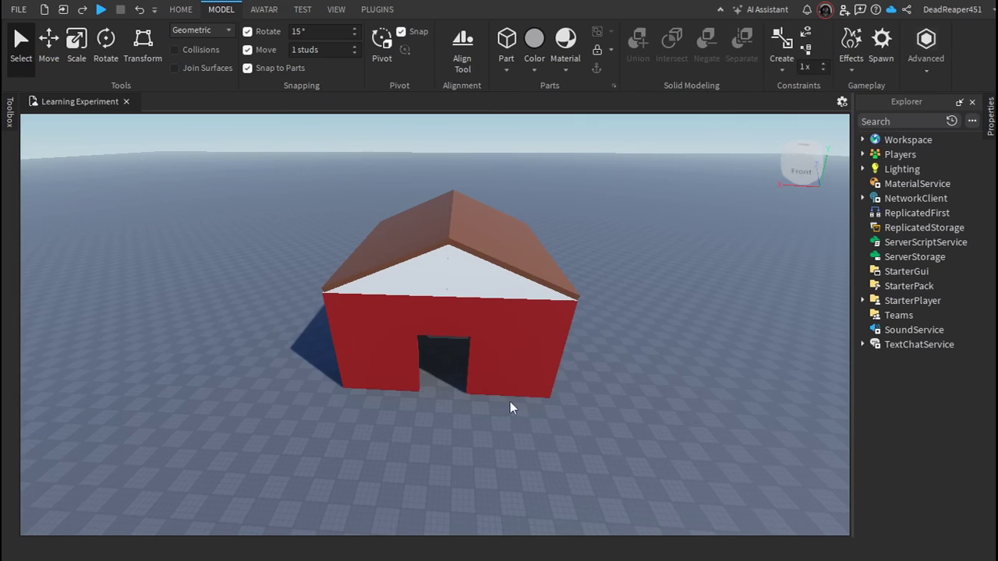
{"action": "key", "text": "a"}
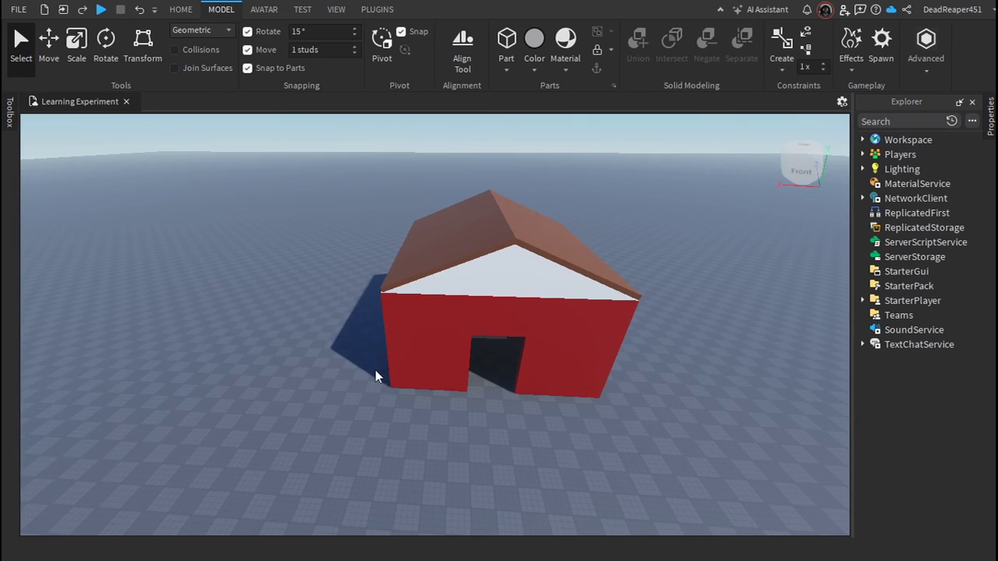
{"action": "key", "text": "d"}
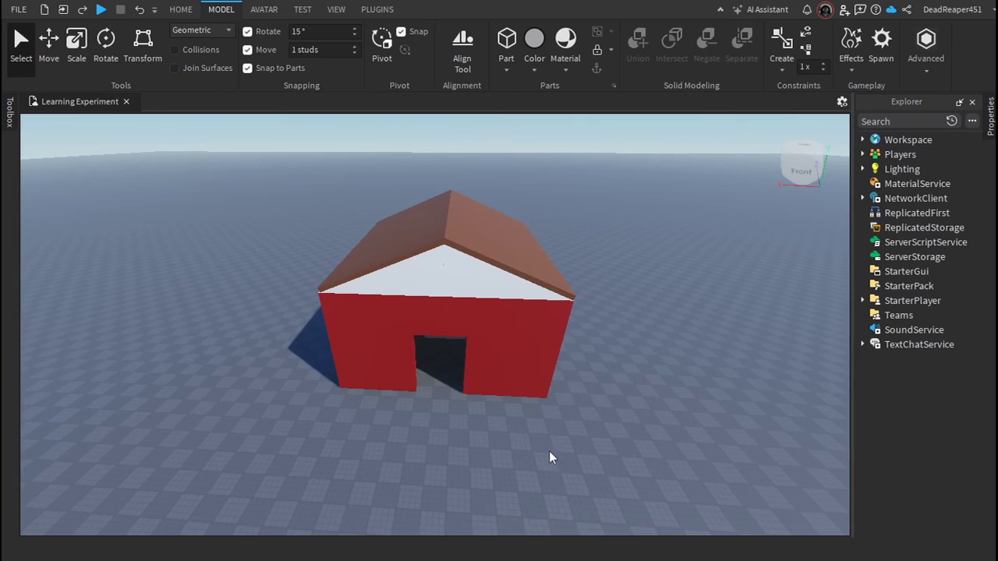
{"action": "key", "text": "a"}
{"action": "right_click_drag", "start_coordinate": [558, 446], "coordinate": [558, 444]}
{"action": "key", "text": "w"}
{"action": "key", "text": "d"}
{"action": "key", "text": "a"}
{"action": "key", "text": "s"}
{"action": "key", "text": "w"}
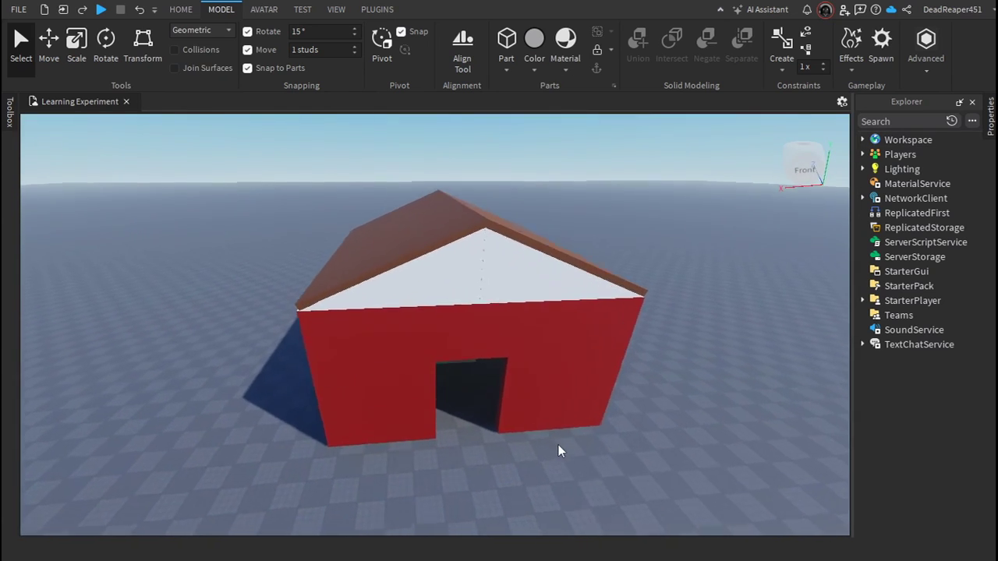
{"action": "key", "text": "w"}
{"action": "key", "text": "d"}
{"action": "key", "text": "a"}
{"action": "key", "text": "d"}
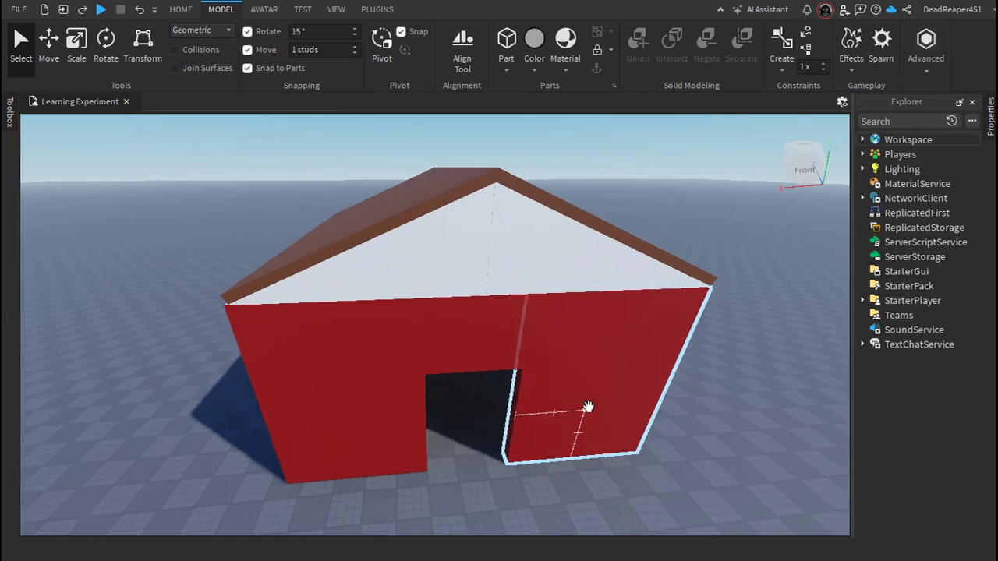
{"action": "key", "text": "d"}
{"action": "key", "text": "a"}
{"action": "key", "text": "s"}
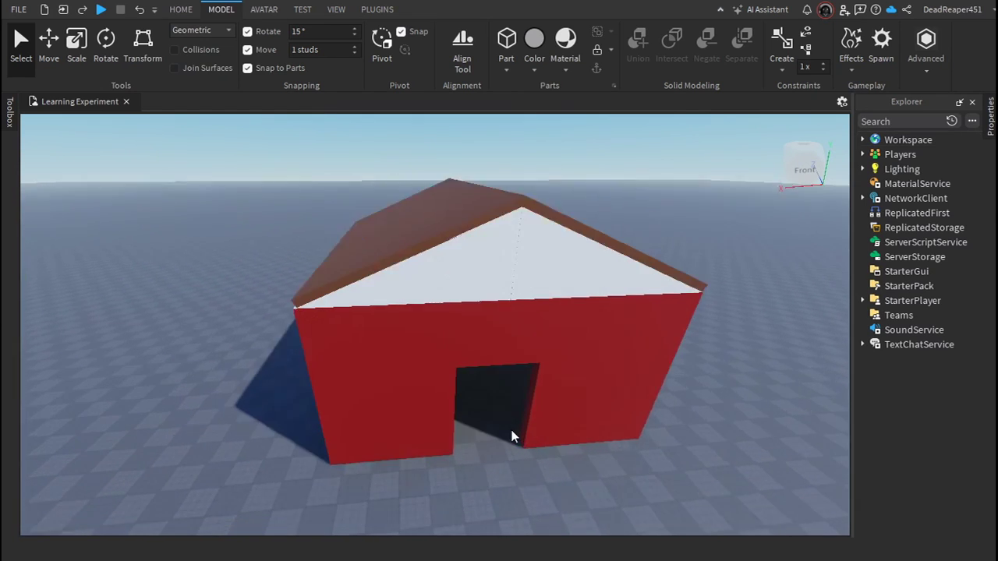
{"action": "key", "text": "w"}
{"action": "key", "text": "s"}
{"action": "key", "text": "w"}
{"action": "right_click_drag", "start_coordinate": [520, 419], "coordinate": [519, 419]}
{"action": "key", "text": "s"}
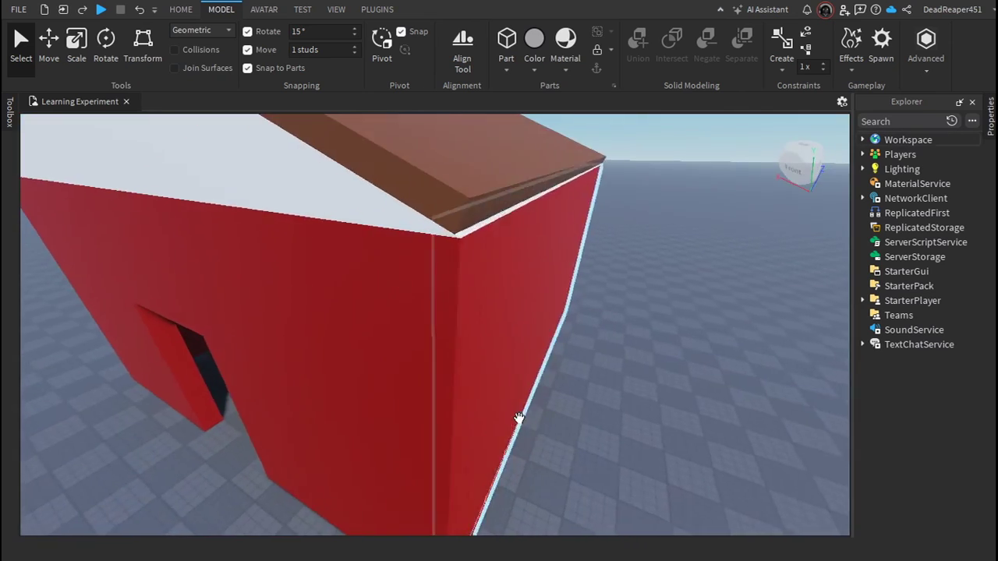
{"action": "key", "text": "s"}
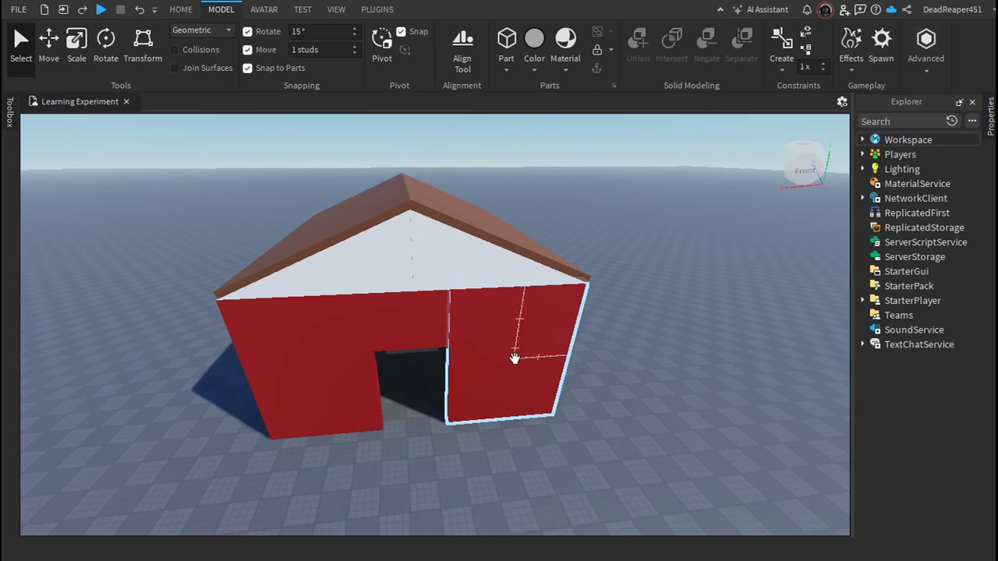
{"action": "right_click_drag", "start_coordinate": [632, 387], "coordinate": [632, 388]}
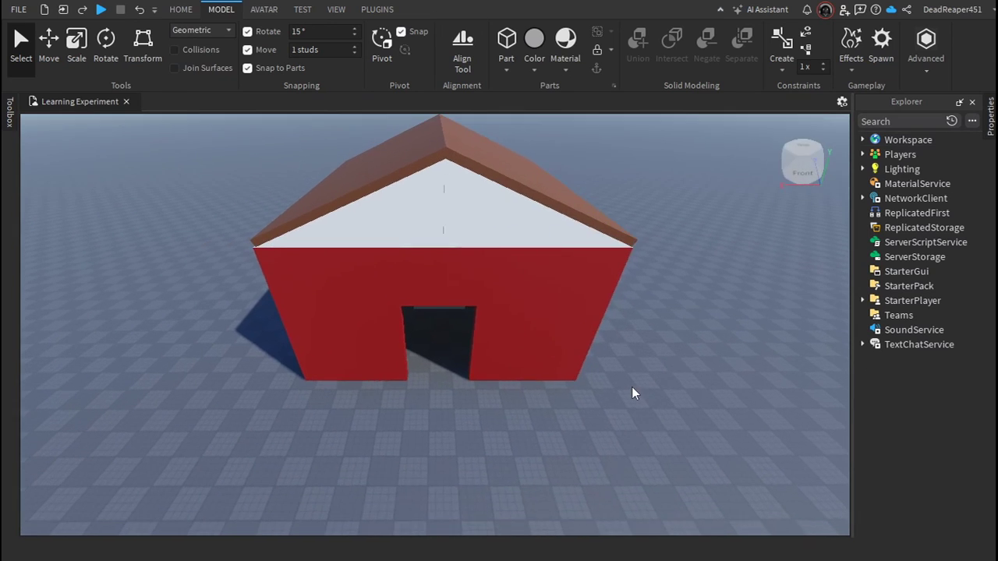
{"action": "key", "text": "w"}
{"action": "key", "text": "a"}
{"action": "key", "text": "d"}
{"action": "key", "text": "s"}
{"action": "key", "text": "a"}
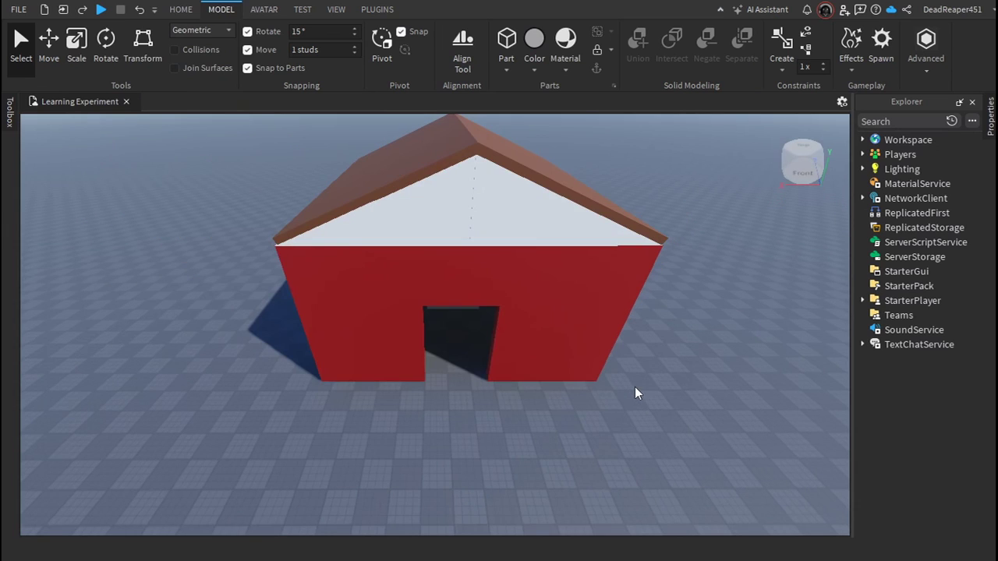
{"action": "key", "text": "d"}
{"action": "right_click_drag", "start_coordinate": [634, 386], "coordinate": [635, 387]}
{"action": "key", "text": "w"}
{"action": "key", "text": "a"}
{"action": "key", "text": "a"}
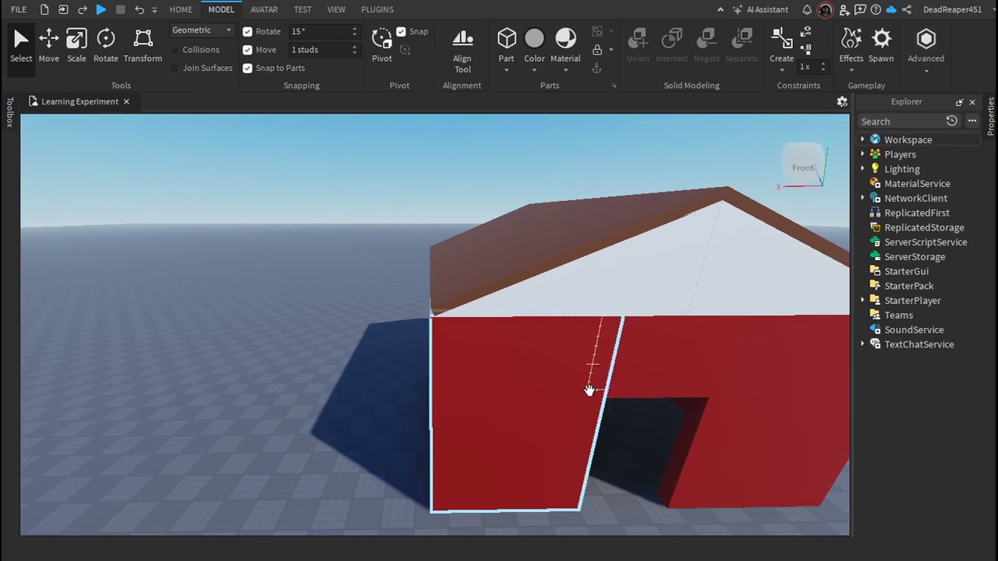
{"action": "key", "text": "a"}
{"action": "key", "text": "d"}
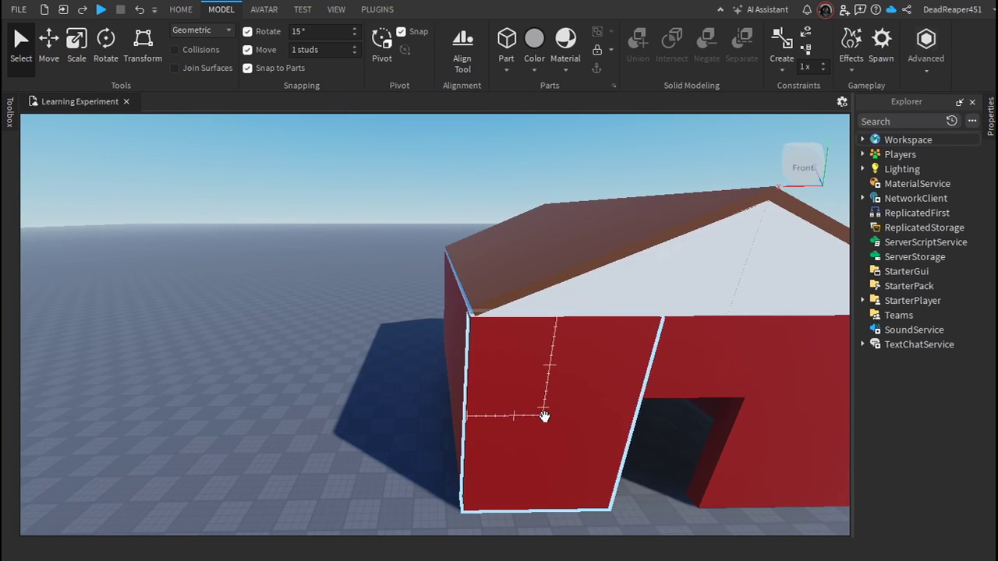
{"action": "key", "text": "d"}
{"action": "key", "text": "a"}
{"action": "key", "text": "w"}
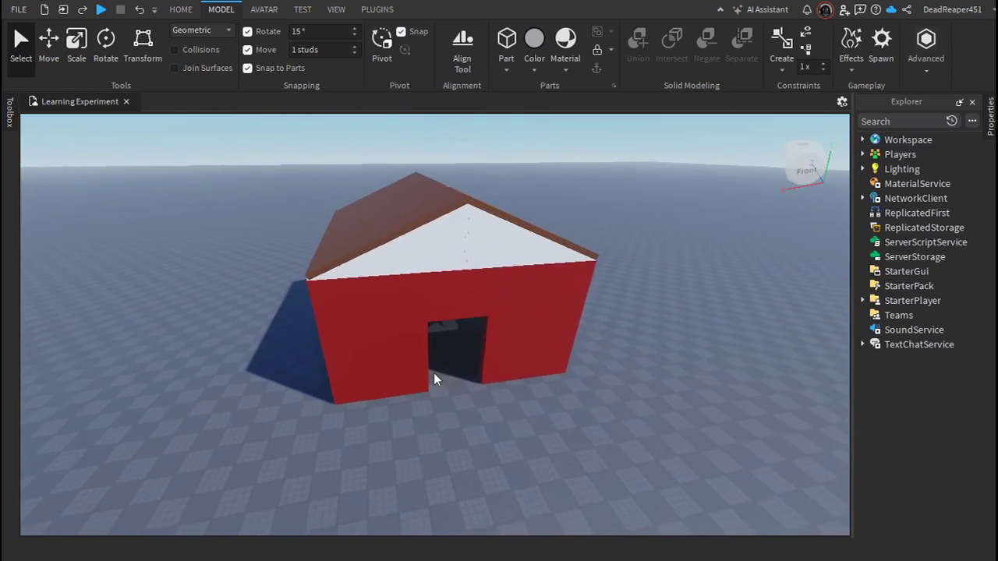
Examine the red house in its grassy terrain and the gravel path leading up to the doorway.
{"action": "key", "text": "w"}
{"action": "right_click_drag", "start_coordinate": [435, 379], "coordinate": [434, 380]}
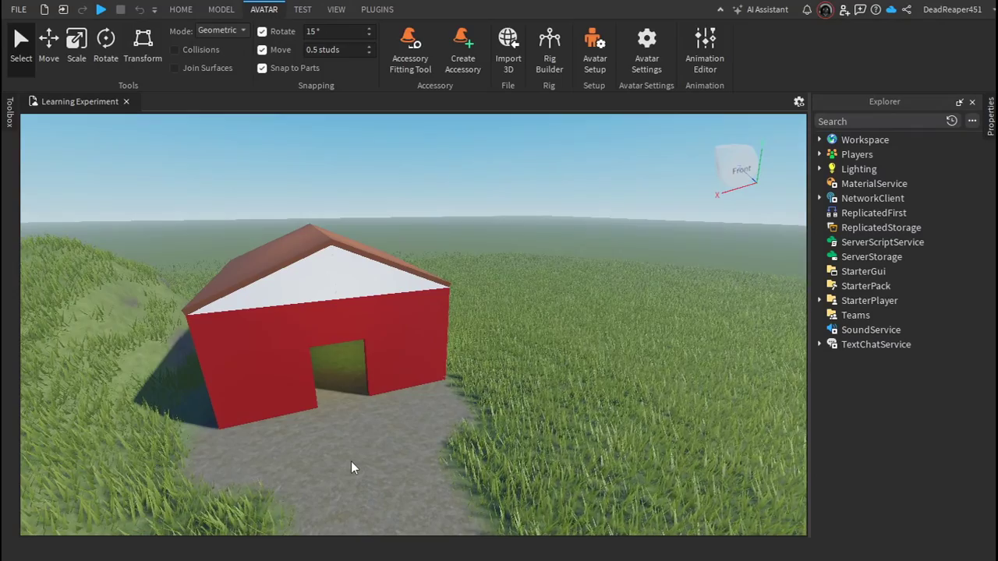
{"action": "right_click_drag", "start_coordinate": [350, 461], "coordinate": [351, 461]}
{"action": "key", "text": "s"}
{"action": "right_click_drag", "start_coordinate": [459, 384], "coordinate": [458, 383]}
{"action": "key", "text": "w"}
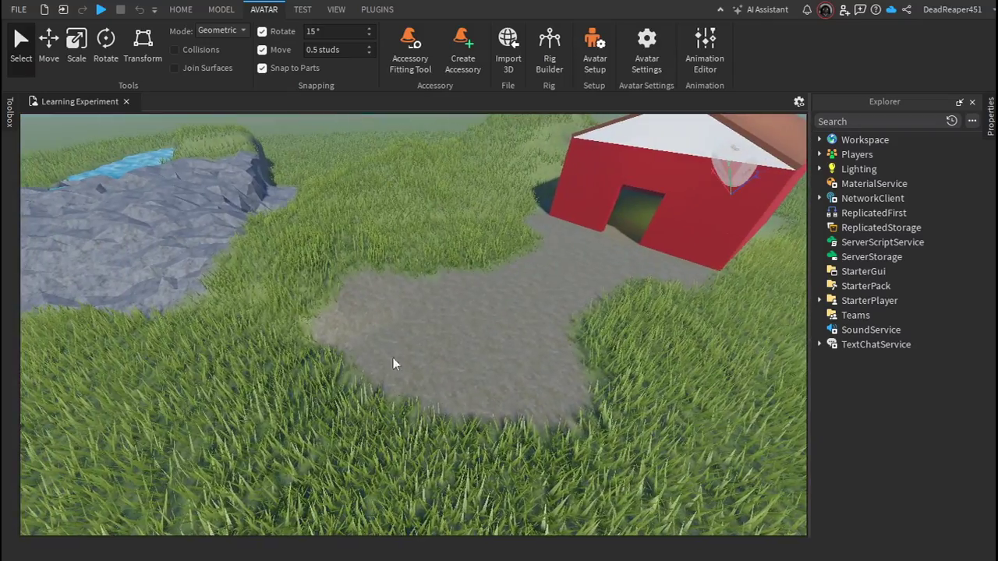
{"action": "key", "text": "w"}
{"action": "right_click_drag", "start_coordinate": [277, 303], "coordinate": [277, 303]}
{"action": "key", "text": "w"}
{"action": "right_click_drag", "start_coordinate": [458, 283], "coordinate": [458, 283]}
{"action": "key", "text": "s"}
{"action": "right_click_drag", "start_coordinate": [534, 286], "coordinate": [552, 286]}
{"action": "key", "text": "w"}
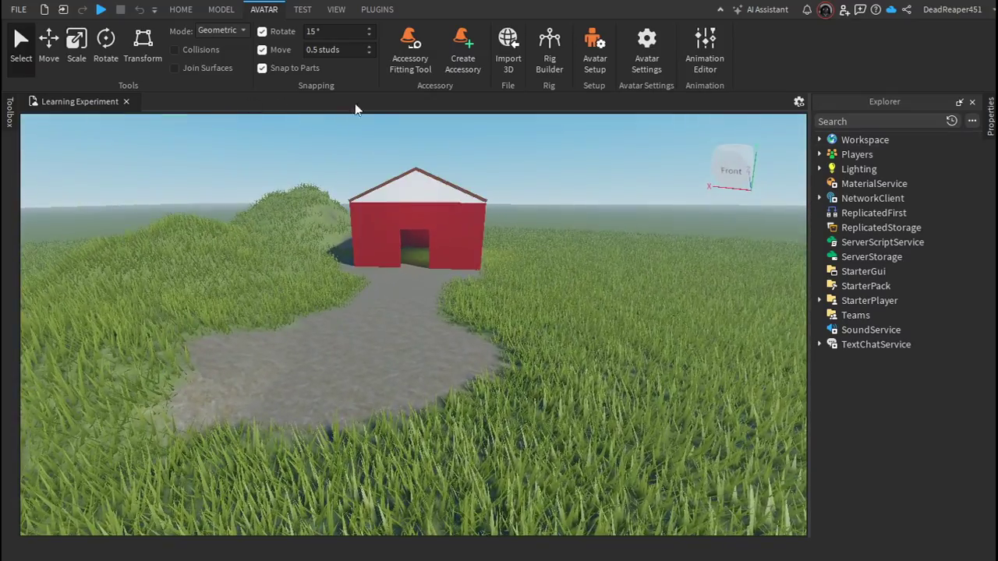
Survey the landscape around the house: the rocky outcrop, the blue water, the grassy hill and the gravel clearing.
{"action": "right_click_drag", "start_coordinate": [483, 344], "coordinate": [482, 344]}
{"action": "key", "text": "s"}
{"action": "key", "text": "w"}
{"action": "key", "text": "s"}
{"action": "key", "text": "s"}
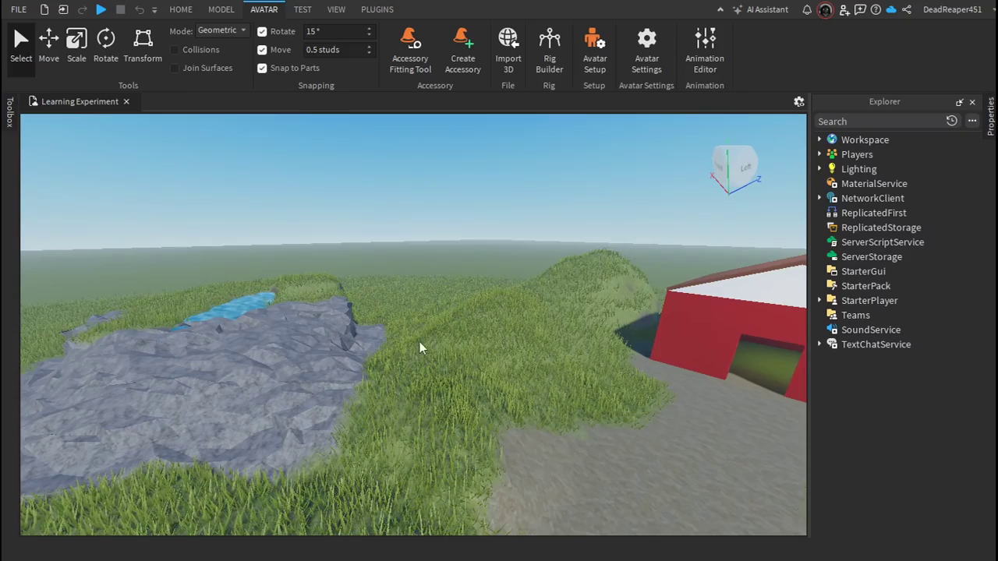
{"action": "key", "text": "a"}
{"action": "key", "text": "d"}
{"action": "key", "text": "a"}
{"action": "right_click_drag", "start_coordinate": [523, 325], "coordinate": [523, 325]}
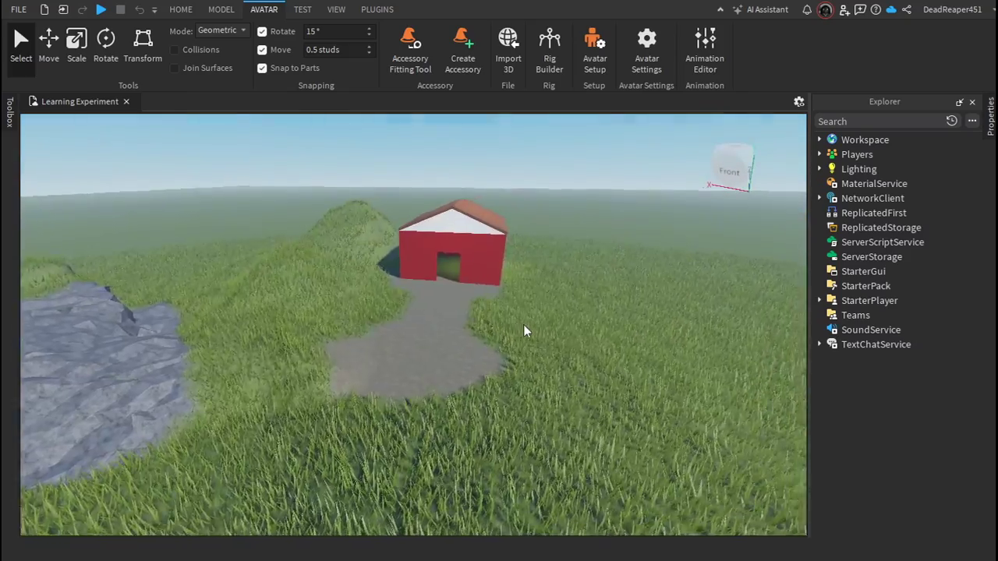
{"action": "key", "text": "w"}
{"action": "right_click_drag", "start_coordinate": [505, 242], "coordinate": [505, 242]}
{"action": "key", "text": "w"}
{"action": "right_click_drag", "start_coordinate": [342, 369], "coordinate": [325, 349]}
{"action": "key", "text": "w"}
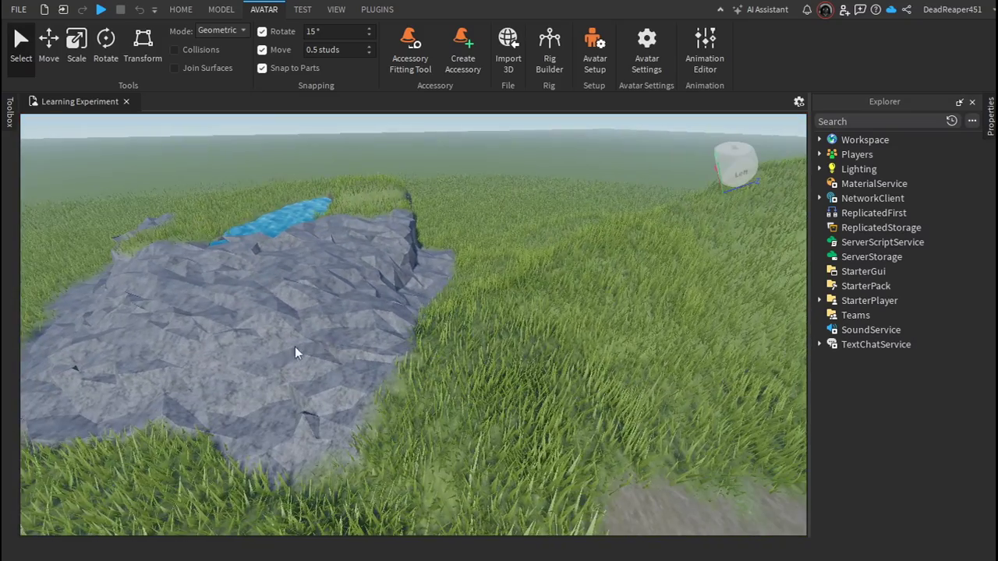
{"action": "key", "text": "s"}
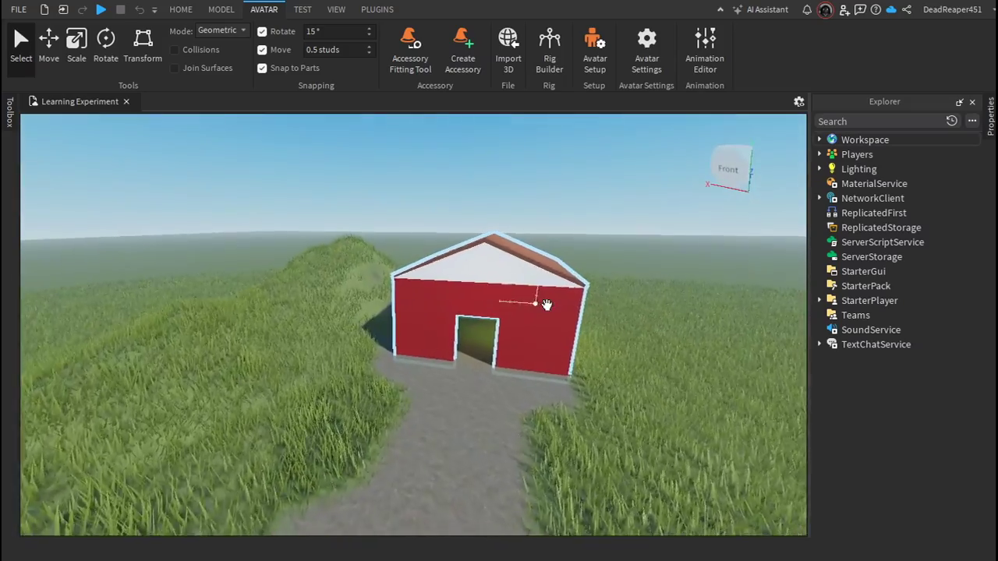
Go through the doorway into the house and inspect the lamp post standing against the inner wall.
{"action": "key", "text": "w"}
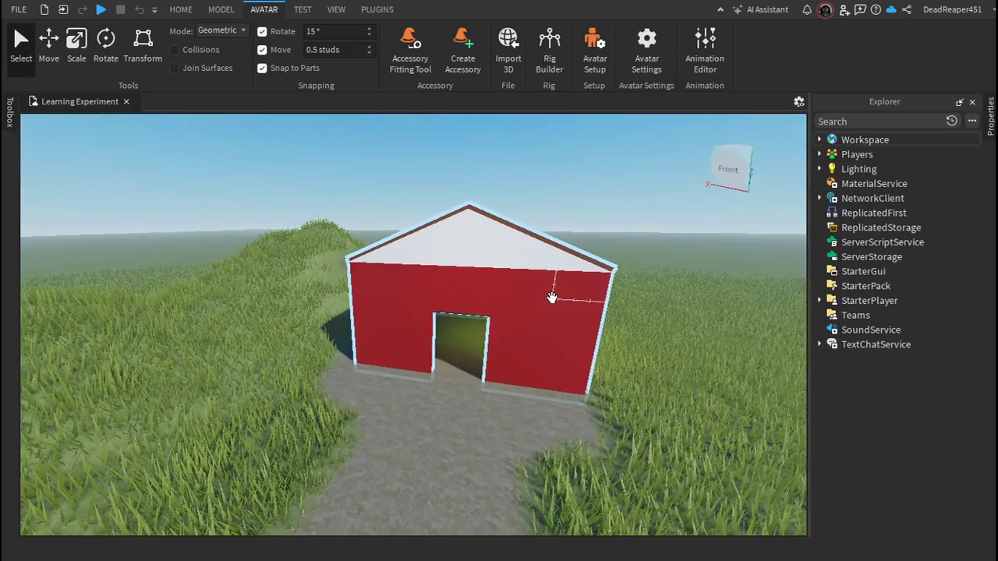
{"action": "key", "text": "w"}
{"action": "right_click_drag", "start_coordinate": [552, 298], "coordinate": [367, 303]}
{"action": "key", "text": "w"}
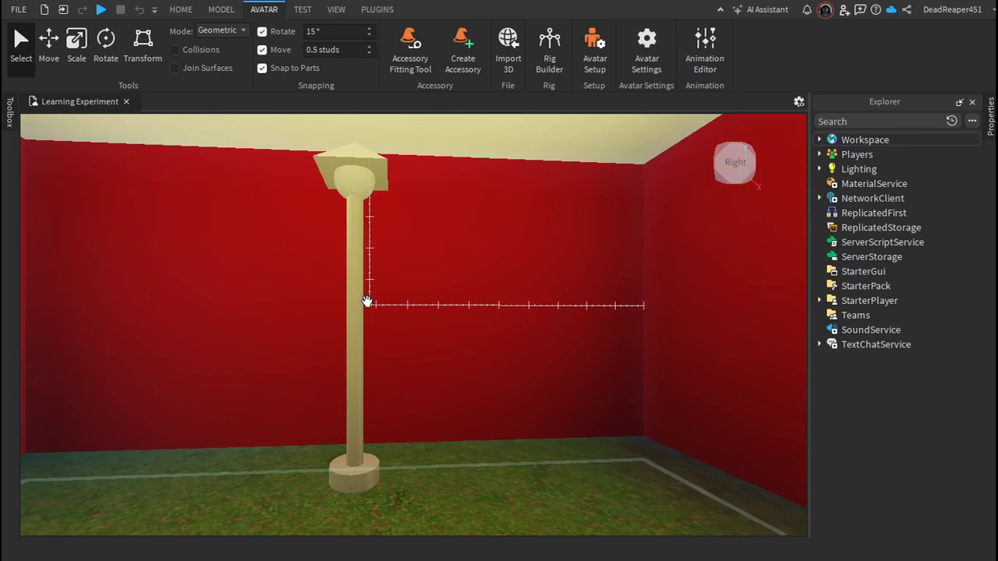
{"action": "right_click_drag", "start_coordinate": [477, 262], "coordinate": [478, 262]}
{"action": "key", "text": "s"}
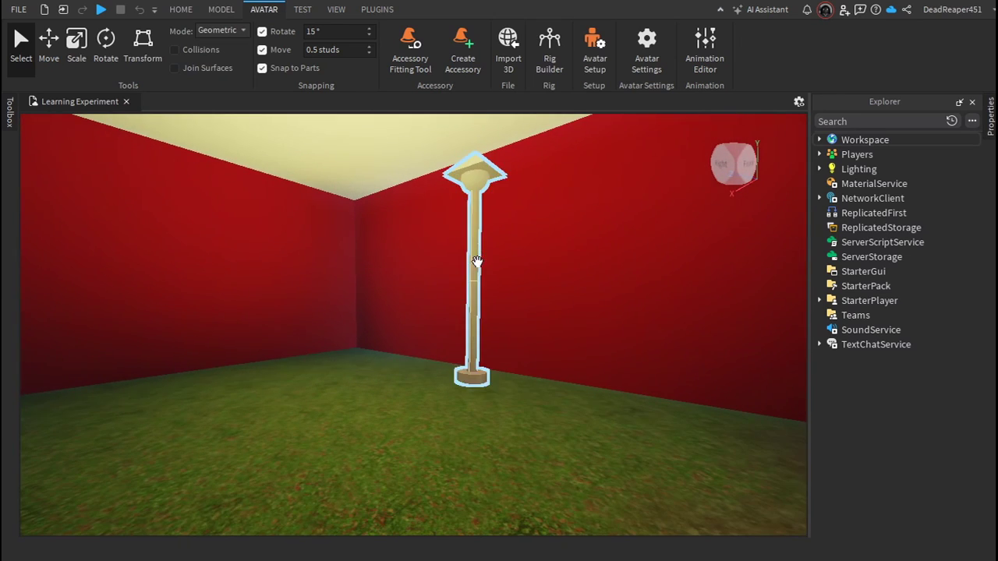
{"action": "right_click_drag", "start_coordinate": [483, 312], "coordinate": [481, 313]}
{"action": "right_click_drag", "start_coordinate": [425, 251], "coordinate": [412, 232]}
{"action": "key", "text": "w"}
{"action": "key", "text": "s"}
{"action": "key", "text": "s"}
{"action": "key", "text": "s"}
{"action": "right_click_drag", "start_coordinate": [411, 231], "coordinate": [414, 232]}
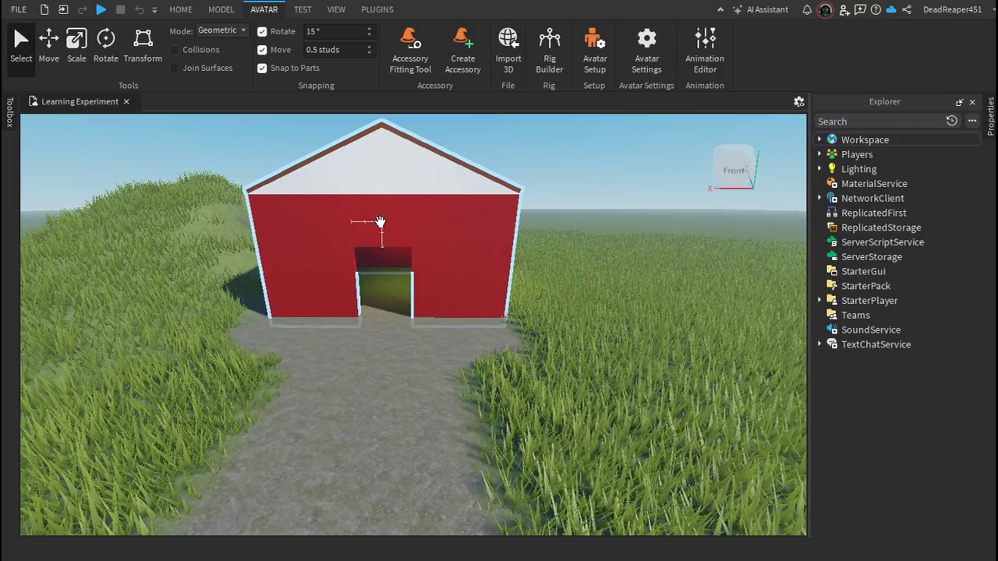
Examine the house exterior from the front and around the side wall, including the doorway opening and the brown roof slope.
{"action": "key", "text": "a"}
{"action": "right_click_drag", "start_coordinate": [379, 277], "coordinate": [383, 262]}
{"action": "key", "text": "w"}
{"action": "key", "text": "a"}
{"action": "key", "text": "s"}
{"action": "key", "text": "w"}
{"action": "key", "text": "d"}
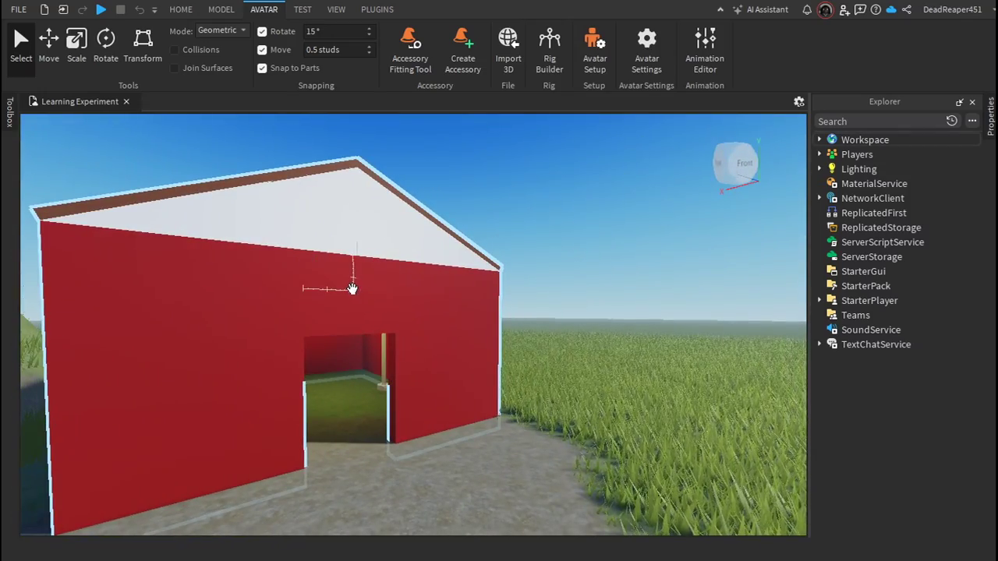
{"action": "key", "text": "d"}
{"action": "key", "text": "s"}
{"action": "right_click_drag", "start_coordinate": [390, 357], "coordinate": [390, 357]}
{"action": "key", "text": "w"}
{"action": "right_click_drag", "start_coordinate": [440, 378], "coordinate": [440, 377]}
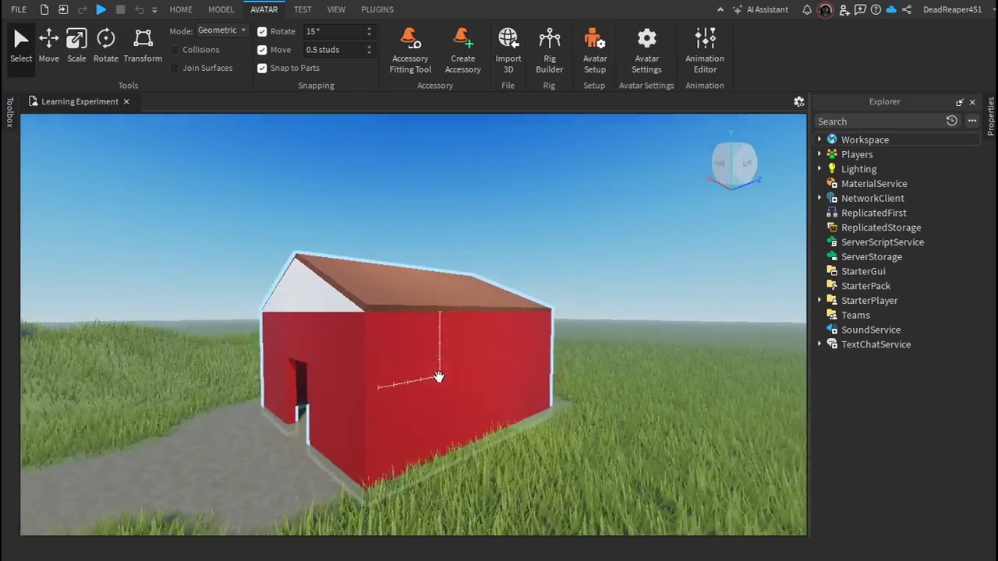
Inspect the roof edge at the front corner of the house up close and bring up the plugin tools.
{"action": "scroll", "coordinate": [440, 377], "scroll_direction": "up", "scroll_amount": 3}
{"action": "scroll", "coordinate": [457, 334], "scroll_direction": "up", "scroll_amount": 10}
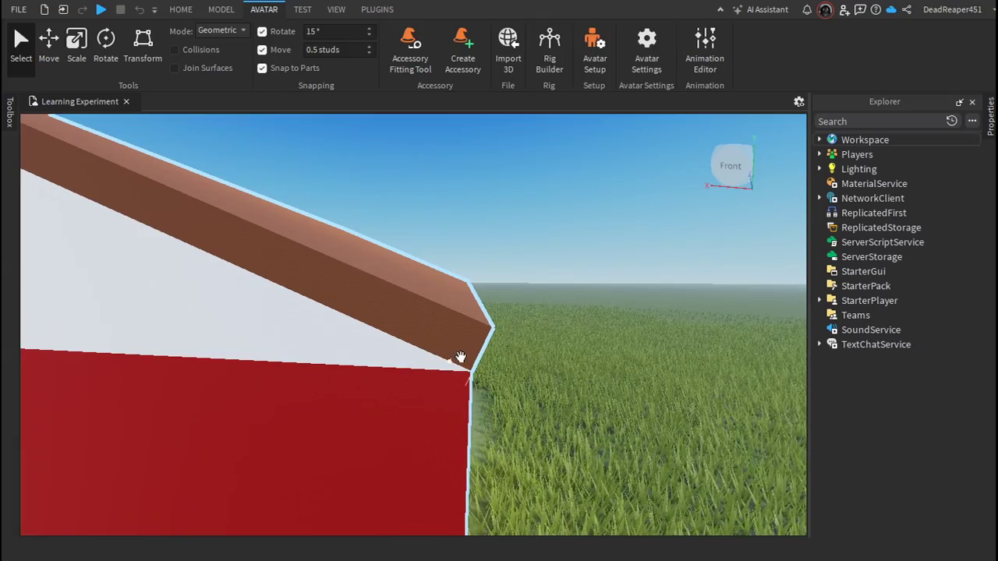
{"action": "key", "text": "d"}
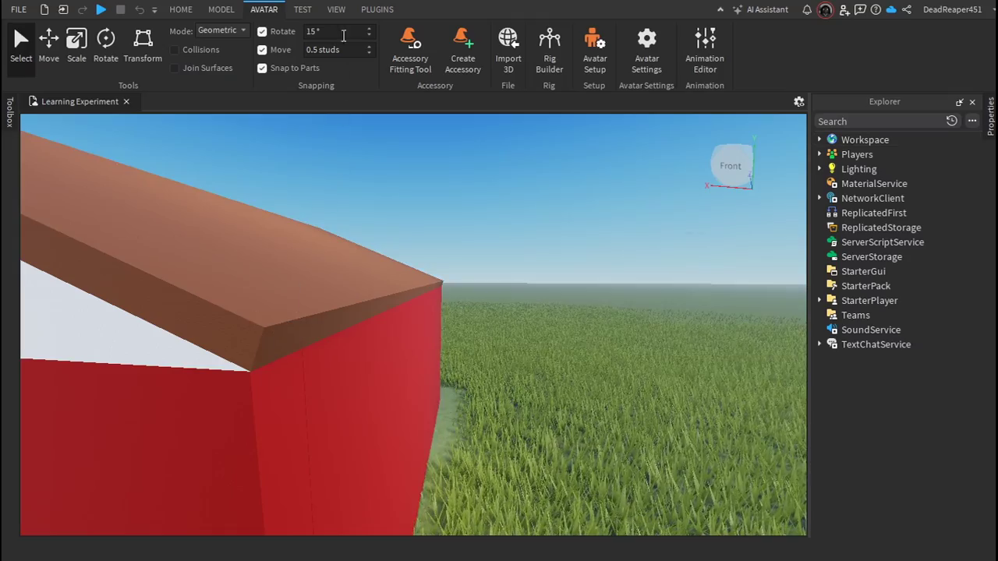
{"action": "left_click", "coordinate": [372, 16]}
{"action": "key", "text": "d"}
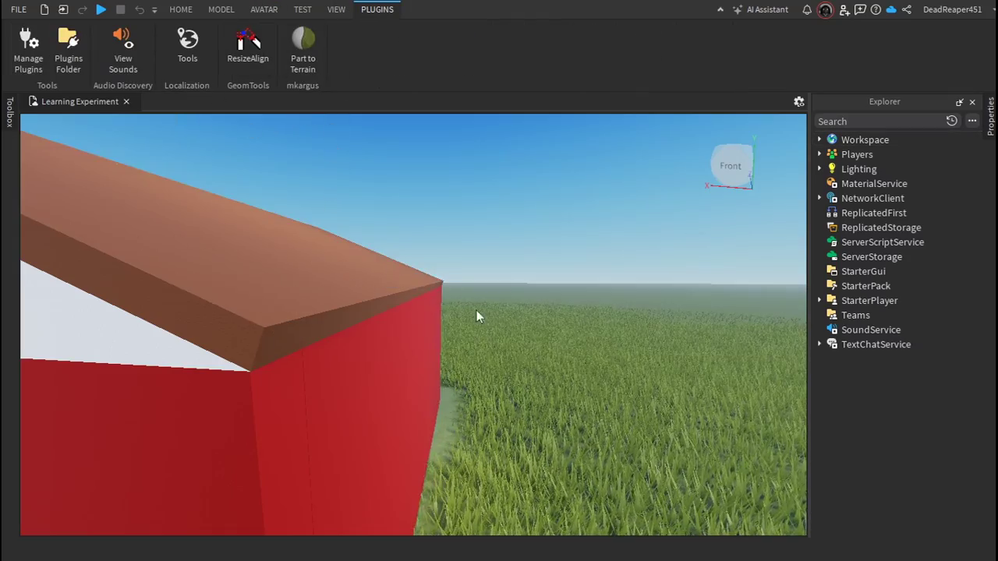
{"action": "right_click_drag", "start_coordinate": [496, 340], "coordinate": [445, 345]}
{"action": "key", "text": "s"}
{"action": "key", "text": "a"}
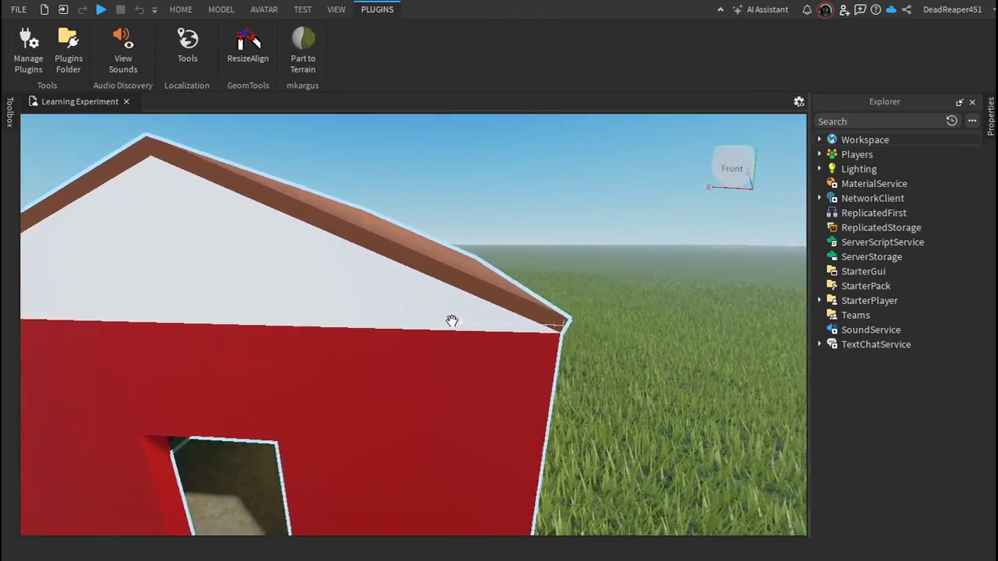
Examine the seam in the middle of the white gable, the roof peak and the full front wall.
{"action": "key", "text": "a"}
{"action": "key", "text": "w"}
{"action": "key", "text": "d"}
{"action": "scroll", "coordinate": [433, 276], "scroll_direction": "down", "scroll_amount": 3}
{"action": "scroll", "coordinate": [399, 237], "scroll_direction": "up", "scroll_amount": 3}
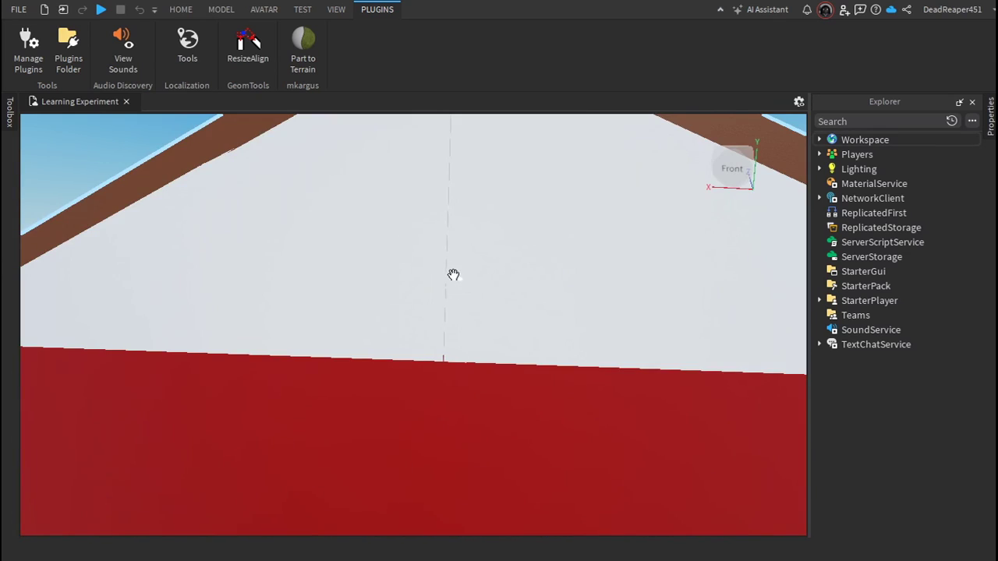
{"action": "key", "text": "d"}
{"action": "right_click_drag", "start_coordinate": [448, 256], "coordinate": [510, 363]}
{"action": "key", "text": "s"}
{"action": "key", "text": "w"}
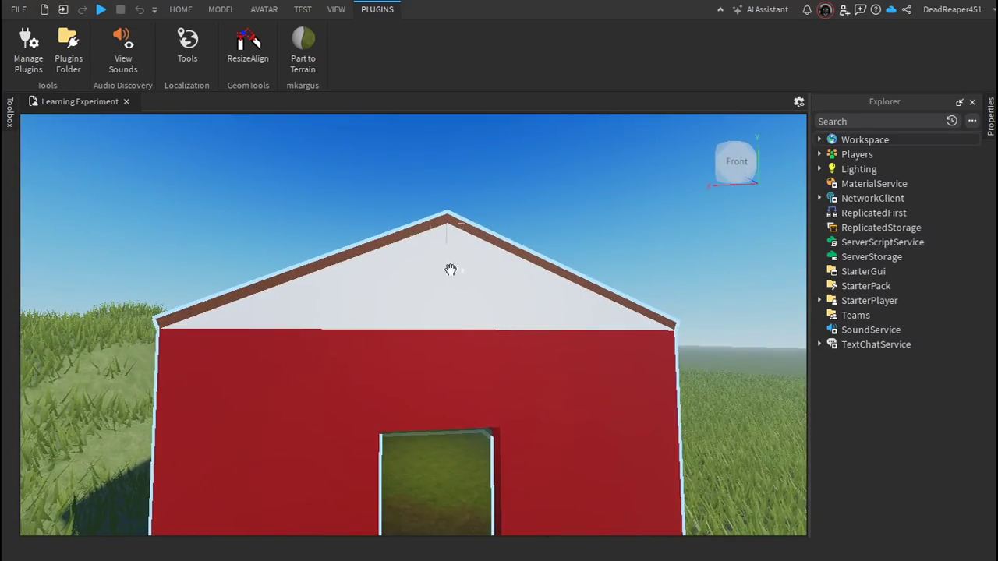
{"action": "right_click_drag", "start_coordinate": [454, 478], "coordinate": [455, 478]}
{"action": "scroll", "coordinate": [453, 478], "scroll_direction": "down", "scroll_amount": 5}
{"action": "key", "text": "w"}
{"action": "key", "text": "s"}
{"action": "key", "text": "a"}
{"action": "key", "text": "w"}
{"action": "key", "text": "d"}
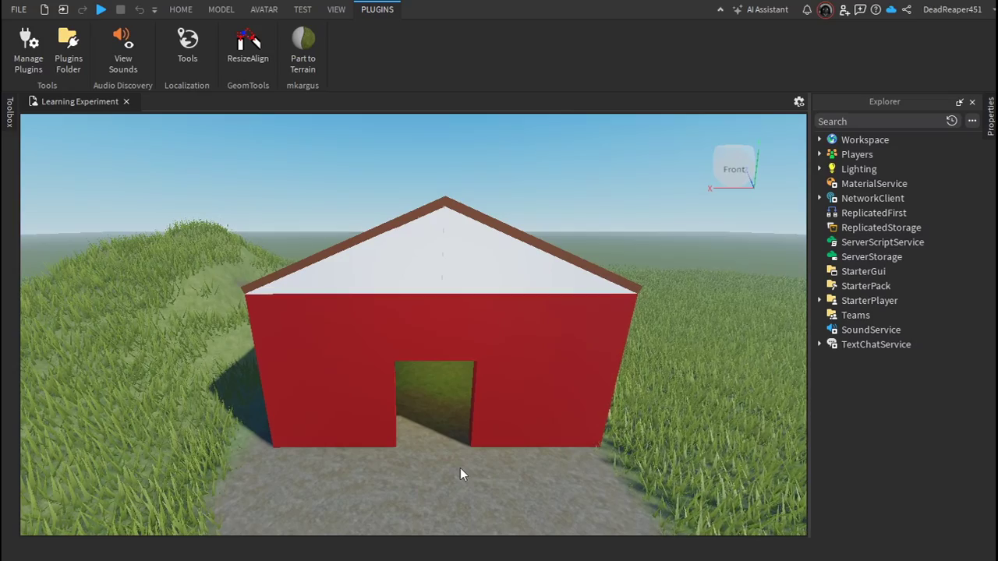
Inspect the house interior: the round ceiling lights, the lamp post and the red corner walls.
{"action": "right_click_drag", "start_coordinate": [466, 447], "coordinate": [466, 447]}
{"action": "key", "text": "s"}
{"action": "key", "text": "a"}
{"action": "scroll", "coordinate": [466, 446], "scroll_direction": "up", "scroll_amount": 5}
{"action": "scroll", "coordinate": [466, 447], "scroll_direction": "up", "scroll_amount": 3}
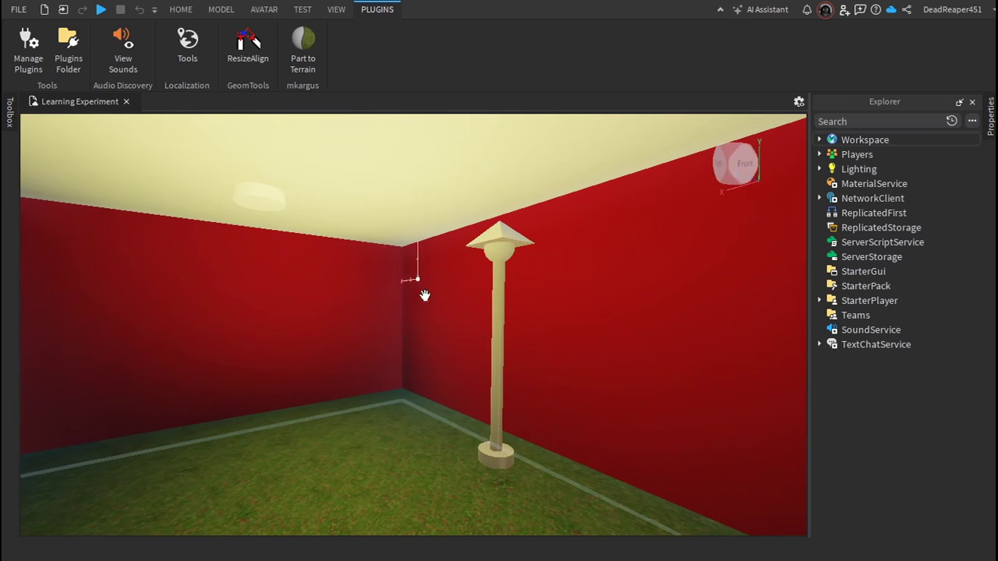
{"action": "right_click_drag", "start_coordinate": [446, 373], "coordinate": [447, 373]}
{"action": "key", "text": "a"}
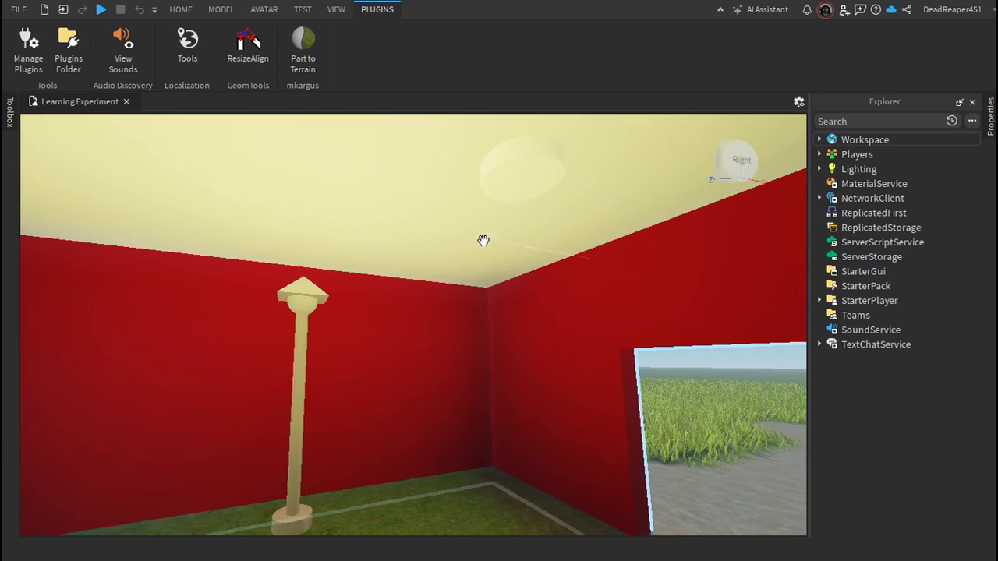
{"action": "middle_click_drag", "start_coordinate": [523, 177], "coordinate": [503, 311]}
{"action": "right_click_drag", "start_coordinate": [517, 321], "coordinate": [517, 321]}
{"action": "scroll", "coordinate": [453, 352], "scroll_direction": "down", "scroll_amount": 1}
{"action": "left_click_drag", "start_coordinate": [353, 282], "coordinate": [264, 352]}
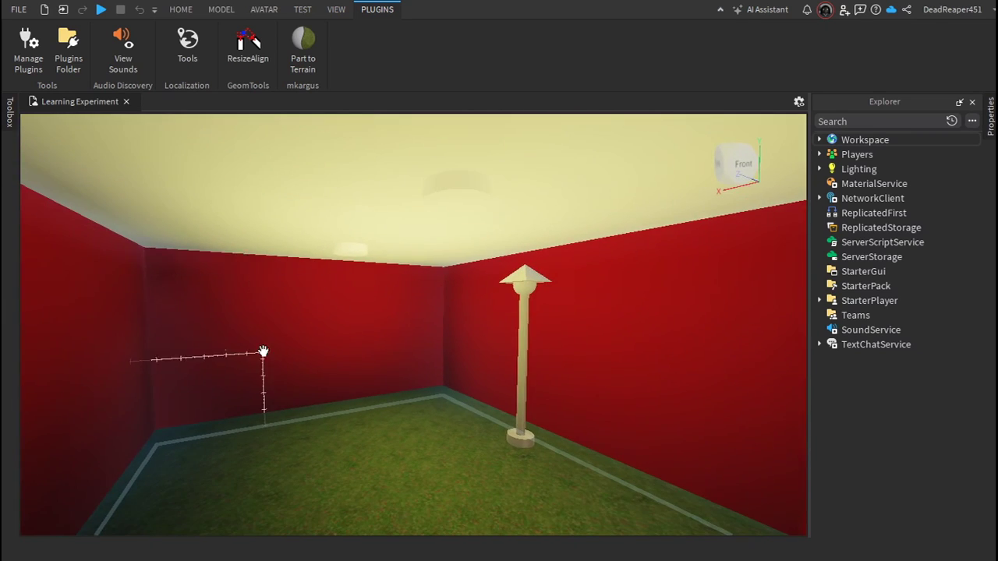
Return outside the house and examine the empty doorway in the front wall from several angles.
{"action": "scroll", "coordinate": [492, 403], "scroll_direction": "down", "scroll_amount": 2}
{"action": "right_click_drag", "start_coordinate": [492, 403], "coordinate": [512, 370]}
{"action": "scroll", "coordinate": [484, 373], "scroll_direction": "down", "scroll_amount": 2}
{"action": "scroll", "coordinate": [554, 364], "scroll_direction": "down", "scroll_amount": 4}
{"action": "scroll", "coordinate": [432, 422], "scroll_direction": "up", "scroll_amount": 2}
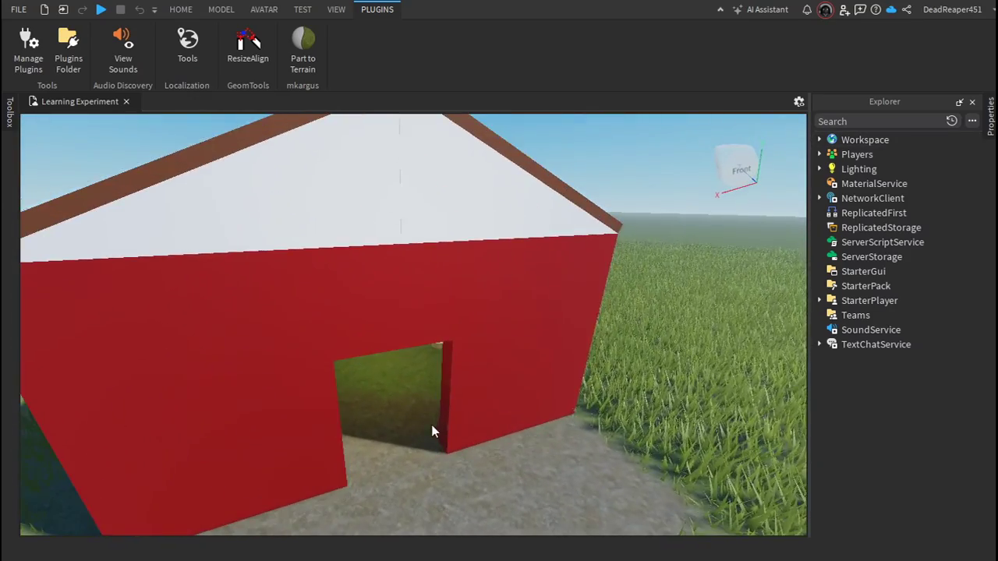
{"action": "right_click_drag", "start_coordinate": [432, 422], "coordinate": [420, 432]}
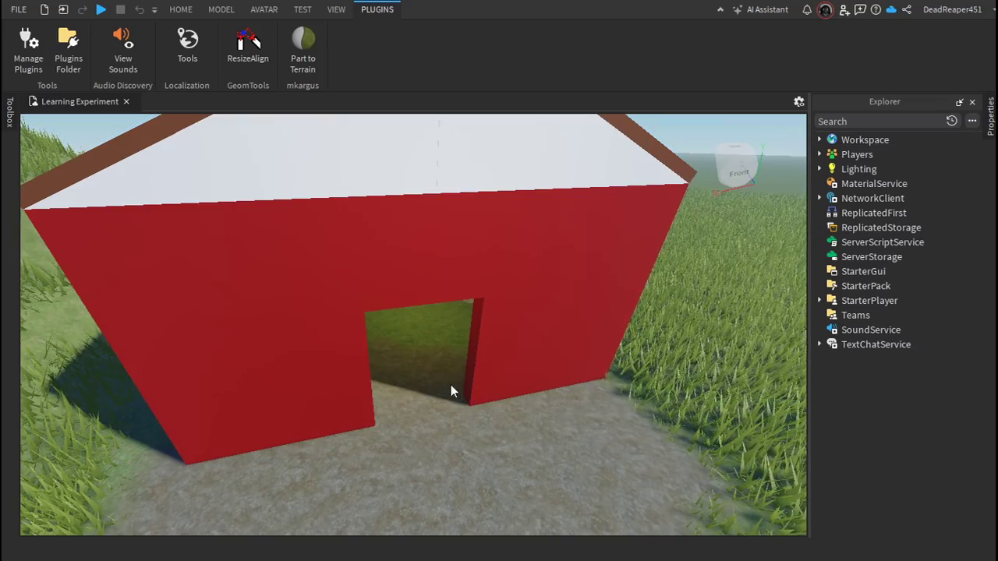
{"action": "right_click_drag", "start_coordinate": [431, 473], "coordinate": [472, 393]}
{"action": "key", "text": "d"}
{"action": "key", "text": "s"}
{"action": "key", "text": "w"}
{"action": "key", "text": "a"}
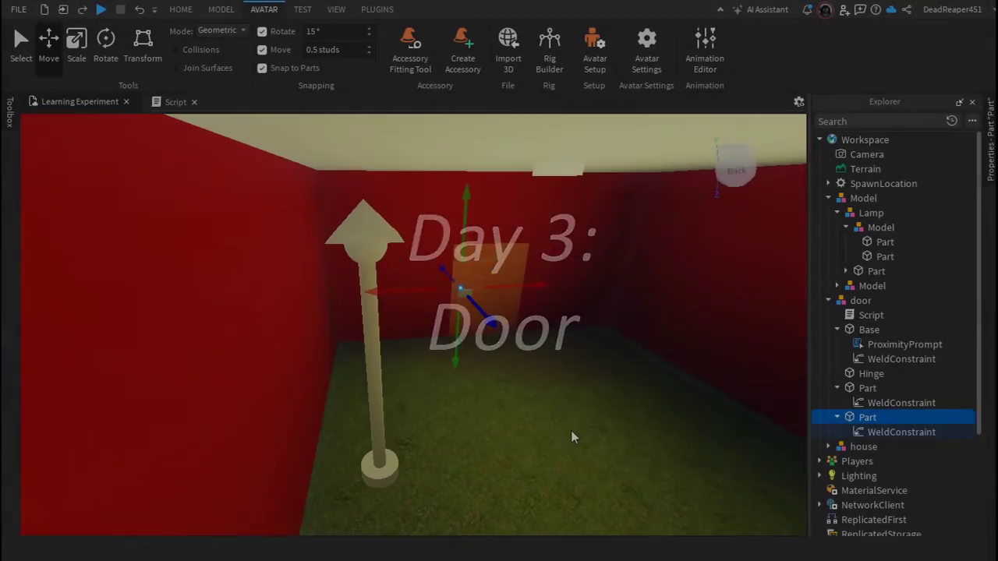
Inspect the wooden door from inside and outside the house, and deselect its handle part.
{"action": "key", "text": "w"}
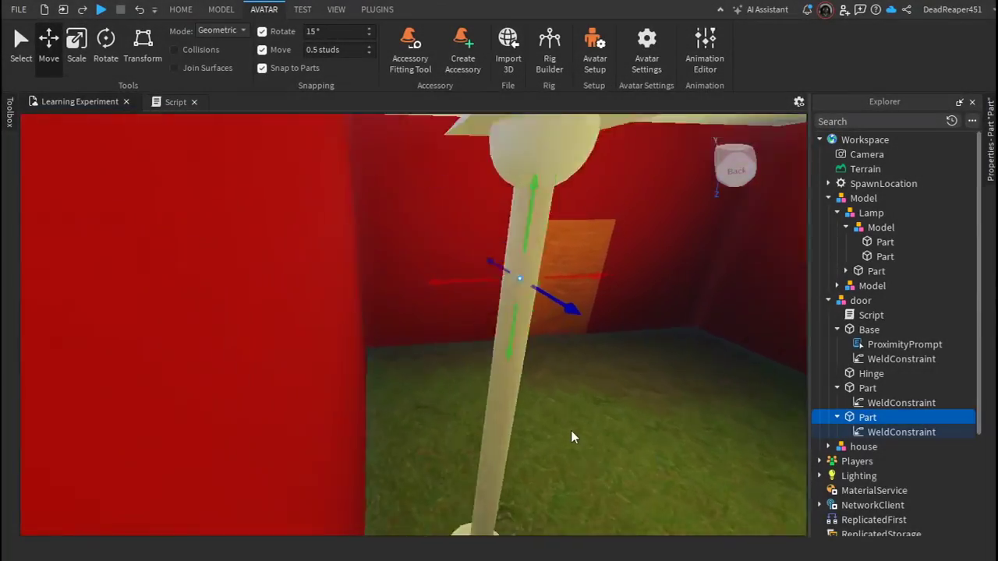
{"action": "key", "text": "w"}
{"action": "right_click_drag", "start_coordinate": [571, 430], "coordinate": [571, 430]}
{"action": "key", "text": "w"}
{"action": "key", "text": "w"}
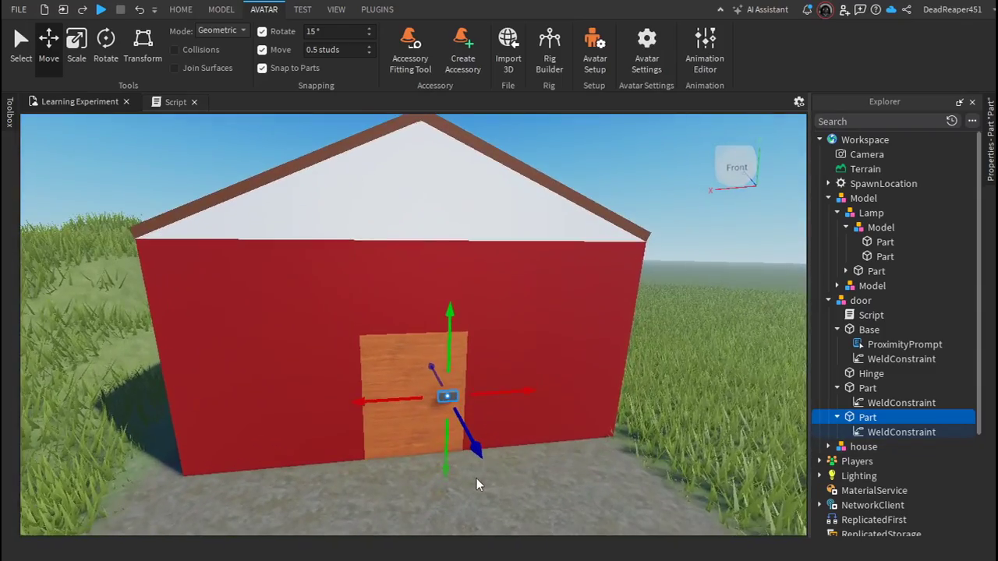
{"action": "left_click", "coordinate": [472, 476]}
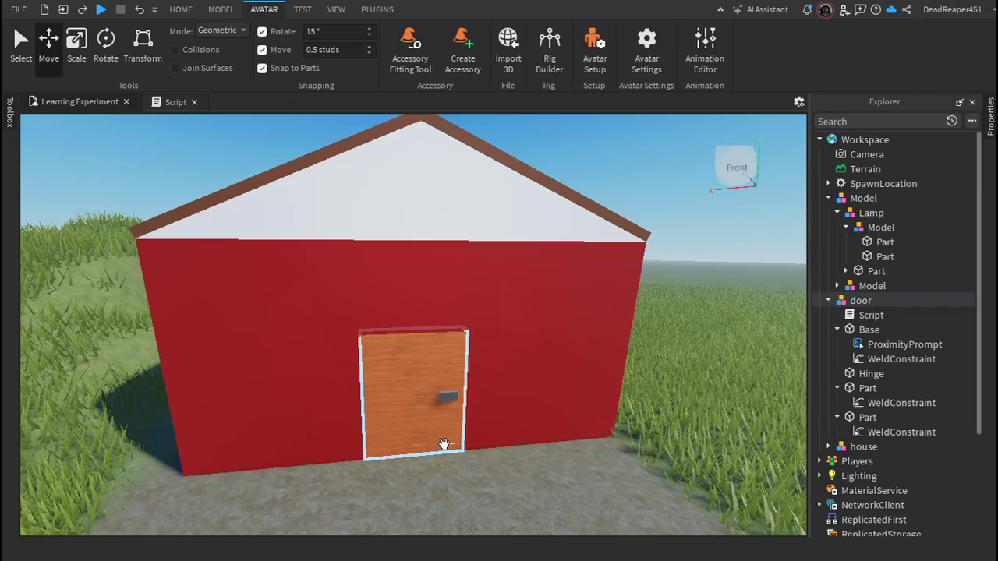
Playtest the place by opening the door, walking through and closing it from inside the house, and stop the test.
{"action": "key", "text": "F5"}
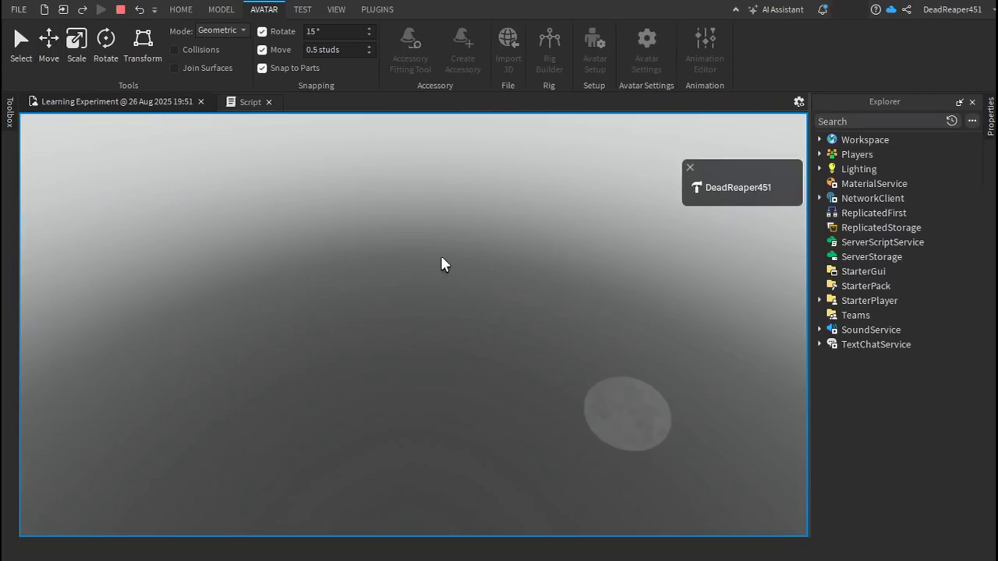
{"action": "key", "text": "w"}
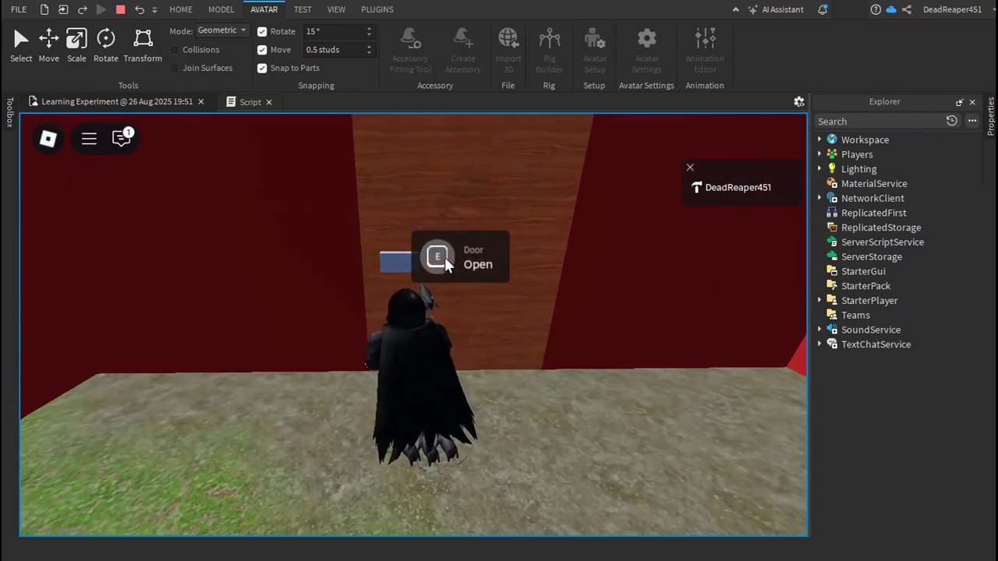
{"action": "key", "text": "e"}
{"action": "key", "text": "s"}
{"action": "key", "text": "w"}
{"action": "key", "text": "e"}
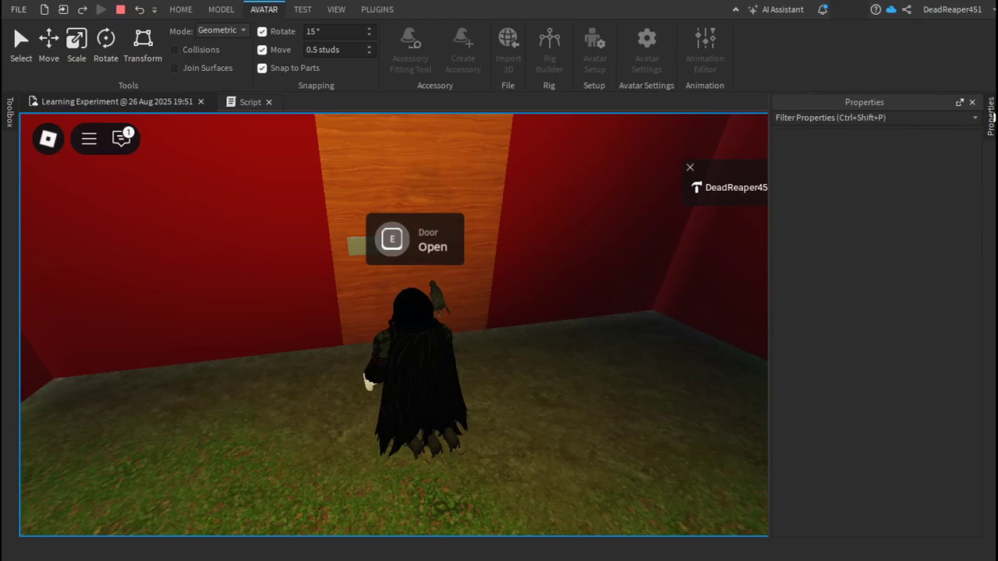
{"action": "left_click", "coordinate": [121, 10]}
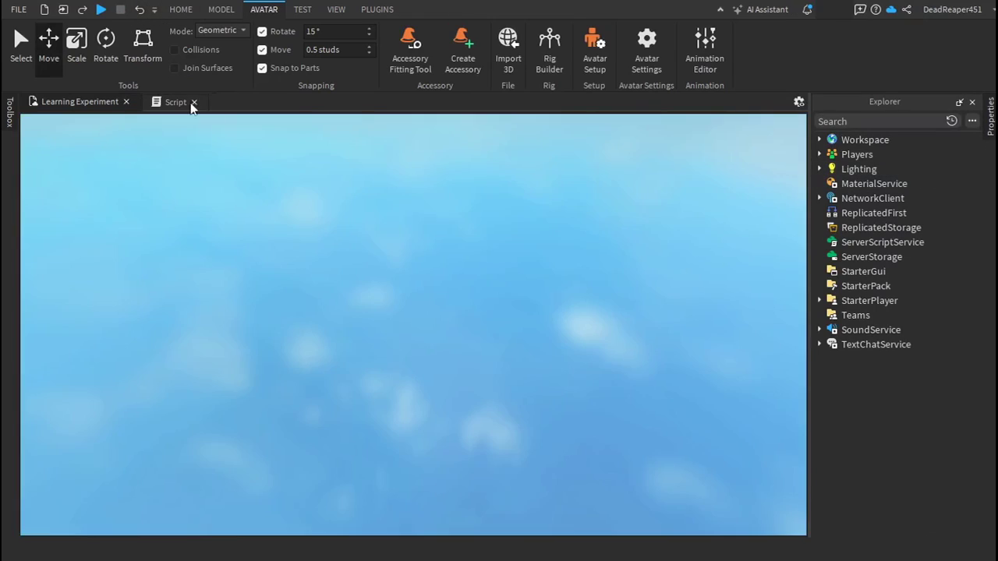
Examine the wooden door and its grey handle up close from the front of the house.
{"action": "right_click_drag", "start_coordinate": [480, 406], "coordinate": [480, 406]}
{"action": "key", "text": "w"}
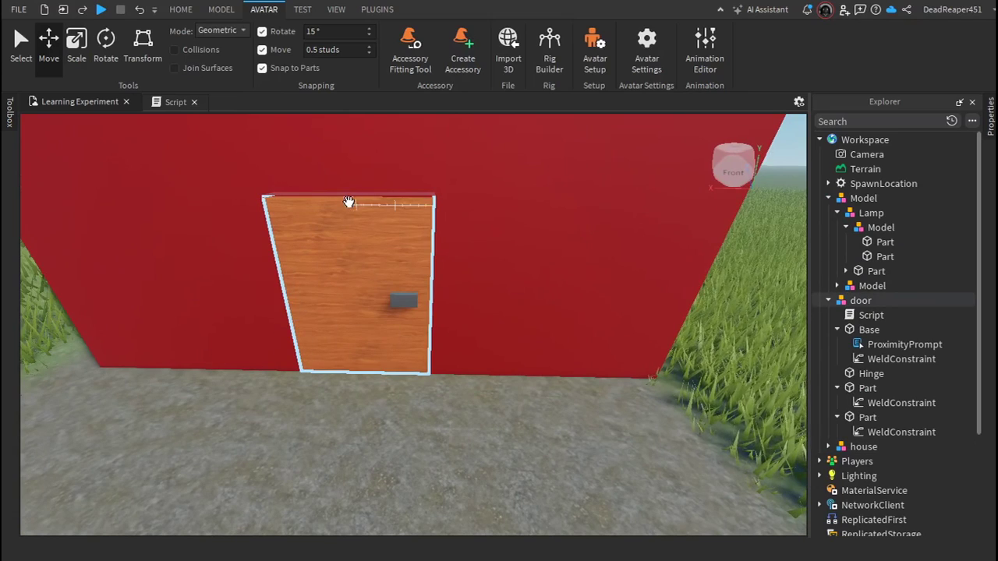
{"action": "key", "text": "w"}
{"action": "key", "text": "a"}
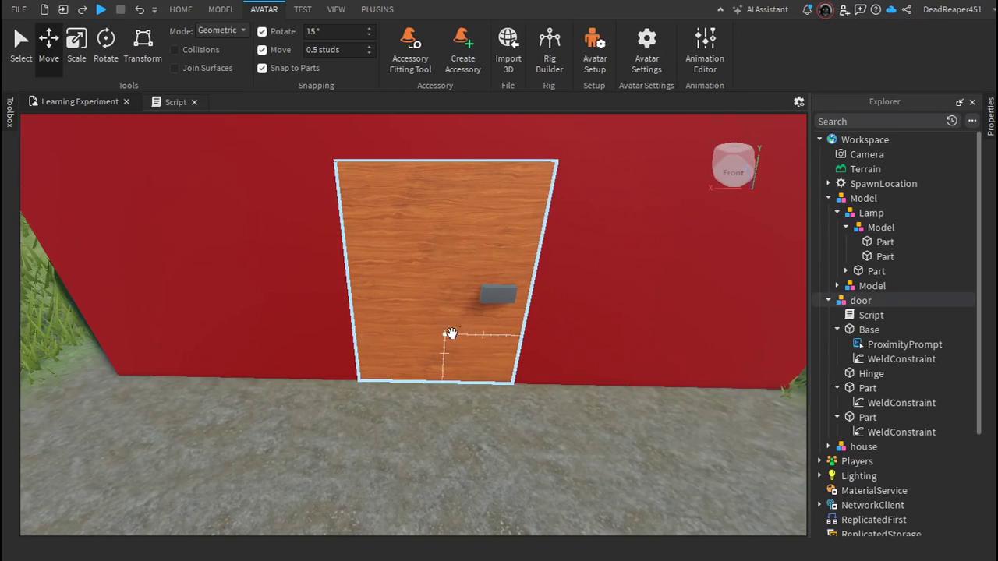
Review the door's tween script and return to the 3D view of the house front.
{"action": "left_click", "coordinate": [167, 106]}
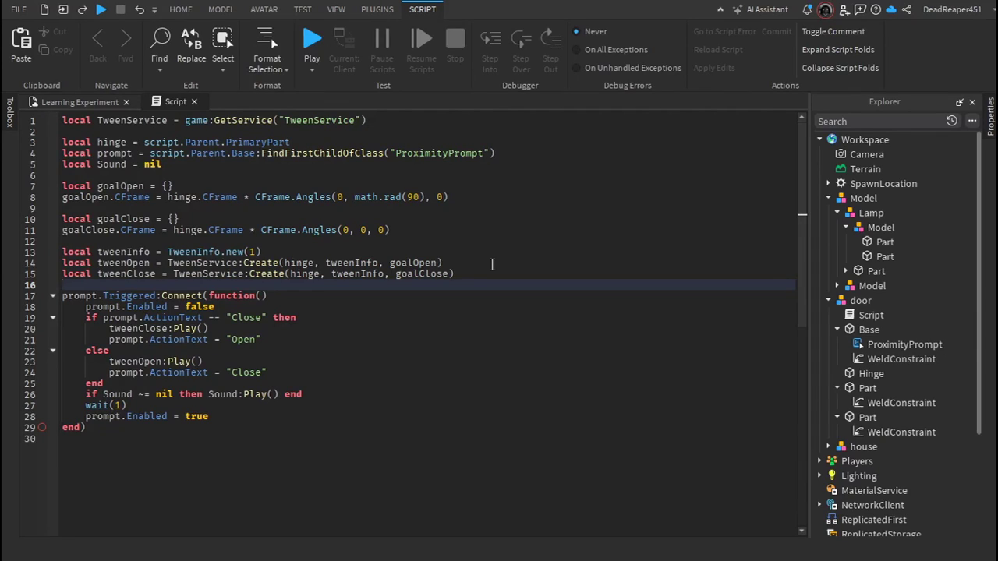
{"action": "left_click", "coordinate": [104, 98]}
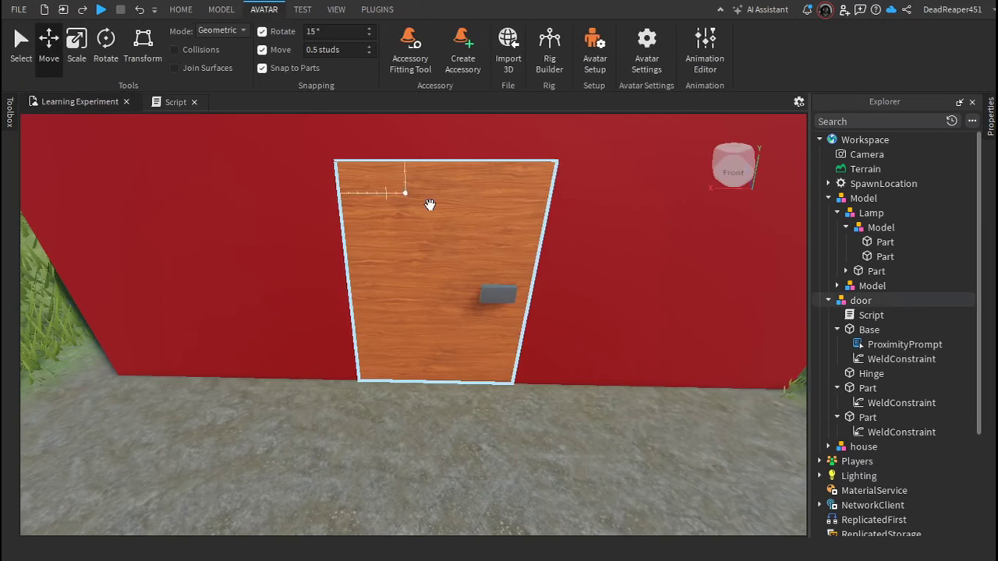
Start a playtest, open the wooden door from inside the house and look at it in its swung-in position.
{"action": "left_click", "coordinate": [101, 9]}
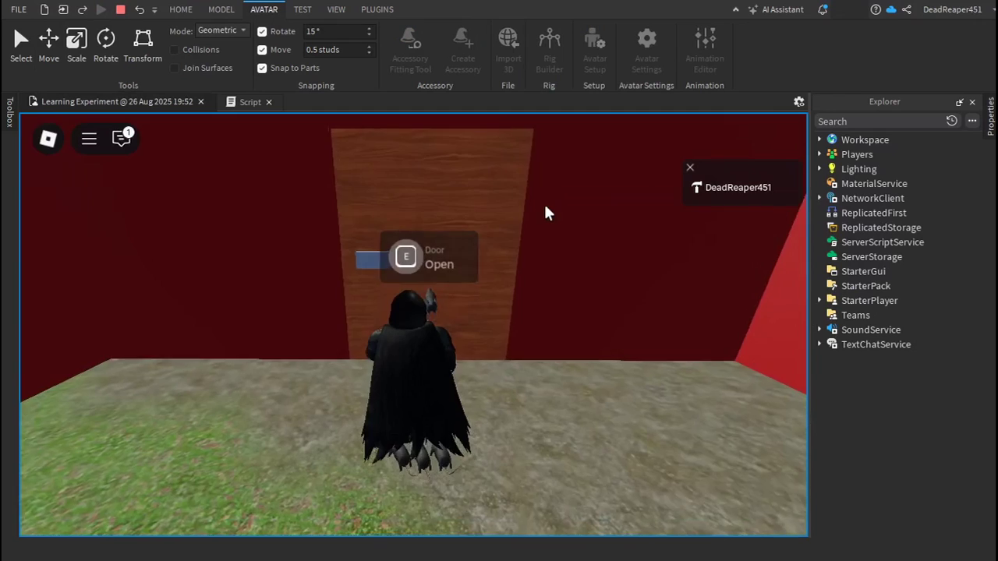
{"action": "key", "text": "e"}
{"action": "key", "text": "w"}
{"action": "key", "text": "s"}
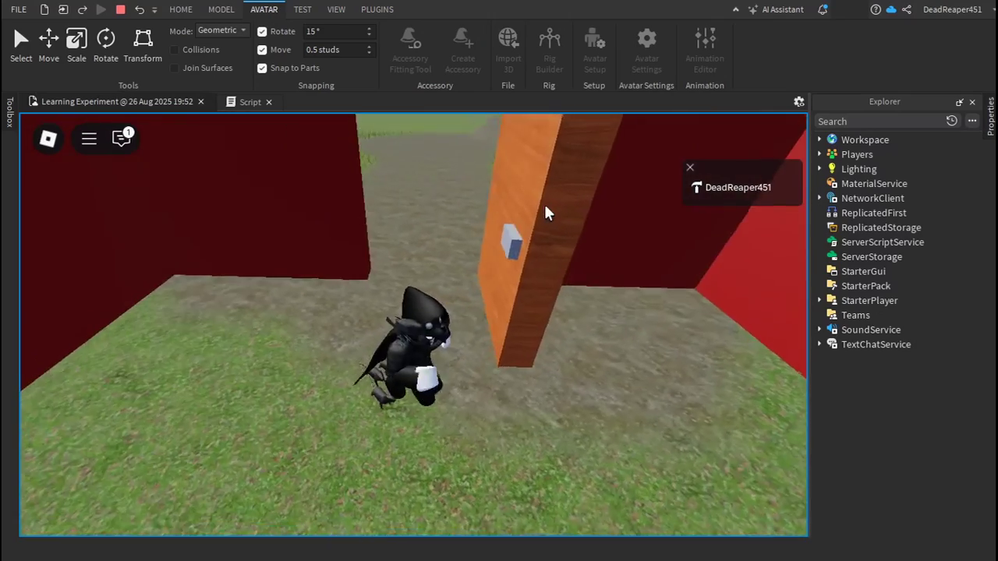
{"action": "key", "text": "w"}
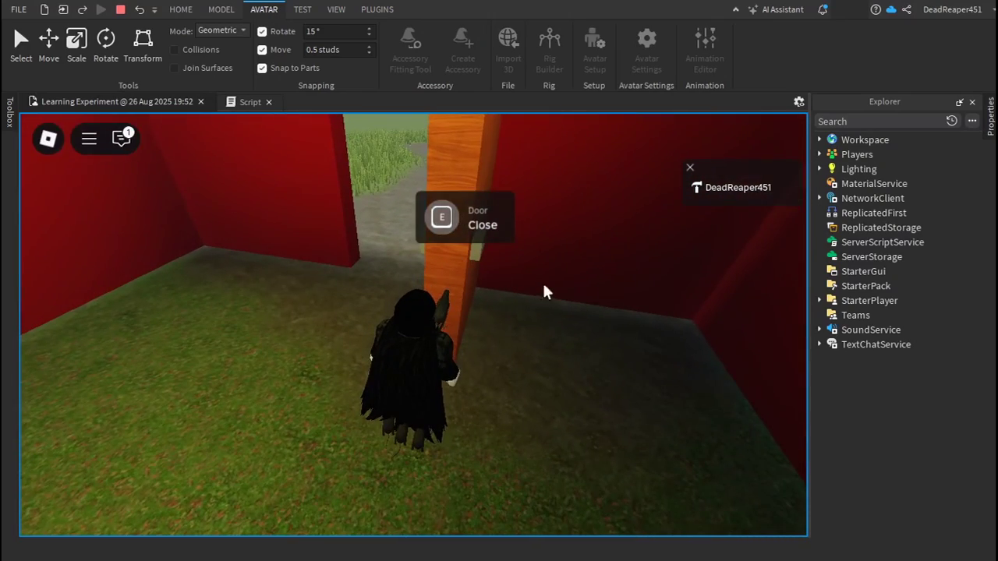
{"action": "key", "text": "d"}
{"action": "right_click_drag", "start_coordinate": [533, 273], "coordinate": [543, 299]}
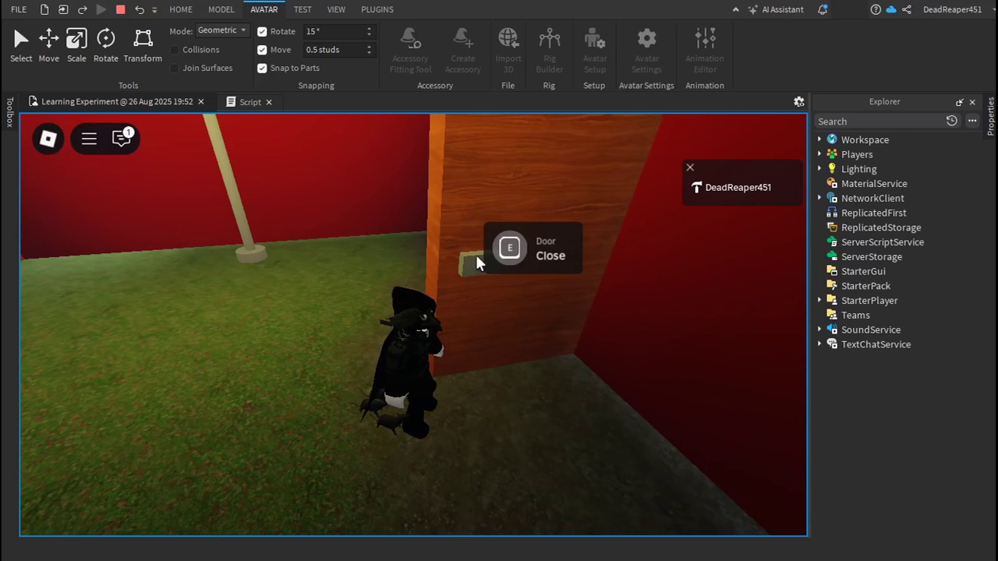
Walk around the open door to inspect both faces and its handle, moving from inside the house to the path outside.
{"action": "key", "text": "s"}
{"action": "key", "text": "d"}
{"action": "key", "text": "s"}
{"action": "right_click_drag", "start_coordinate": [565, 276], "coordinate": [565, 275]}
{"action": "key", "text": "w"}
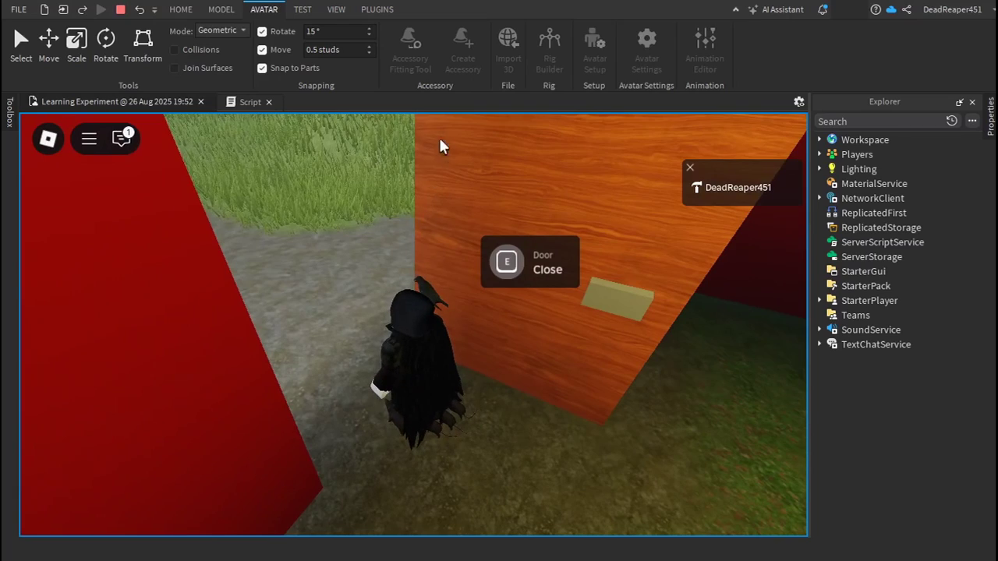
{"action": "key", "text": "w"}
{"action": "right_click_drag", "start_coordinate": [417, 172], "coordinate": [417, 172]}
{"action": "key", "text": "w"}
{"action": "key", "text": "s"}
{"action": "key", "text": "w"}
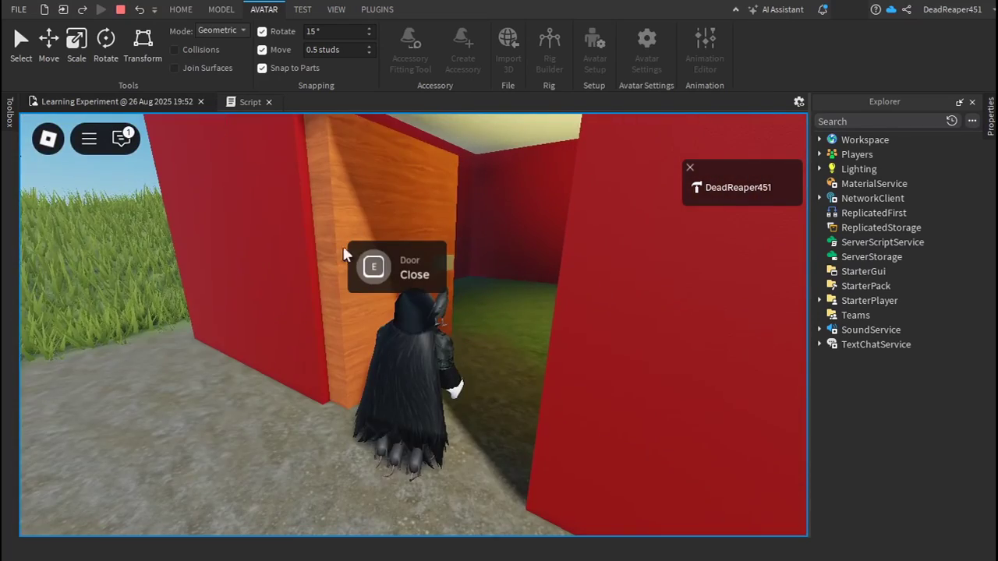
Move the character back and forth around the open doorway to check the door from different angles.
{"action": "right_click_drag", "start_coordinate": [363, 329], "coordinate": [463, 314]}
{"action": "key", "text": "s"}
{"action": "key", "text": "w"}
{"action": "key", "text": "s"}
{"action": "key", "text": "d"}
{"action": "key", "text": "w"}
{"action": "key", "text": "d"}
{"action": "key", "text": "w"}
{"action": "key", "text": "s"}
{"action": "key", "text": "w"}
Test the door prompt repeatedly by closing, reopening and closing the door while walking around it.
{"action": "key", "text": "e"}
{"action": "key", "text": "w"}
{"action": "key", "text": "w"}
{"action": "key", "text": "e"}
{"action": "key", "text": "w"}
{"action": "key", "text": "w"}
{"action": "key", "text": "e"}
Walk and jump around outside with a wider view, ending on the path facing the closed front door.
{"action": "scroll", "coordinate": [464, 314], "scroll_direction": "down", "scroll_amount": 3}
{"action": "key", "text": "w"}
{"action": "key", "text": "w"}
{"action": "key", "text": "w"}
{"action": "key", "text": "space"}
{"action": "key", "text": "w"}
{"action": "right_click_drag", "start_coordinate": [573, 289], "coordinate": [527, 271]}
{"action": "key", "text": "d"}
{"action": "key", "text": "a"}
{"action": "key", "text": "w"}
{"action": "right_click_drag", "start_coordinate": [433, 263], "coordinate": [433, 264]}
{"action": "right_click_drag", "start_coordinate": [495, 273], "coordinate": [498, 274]}
{"action": "key", "text": "w"}
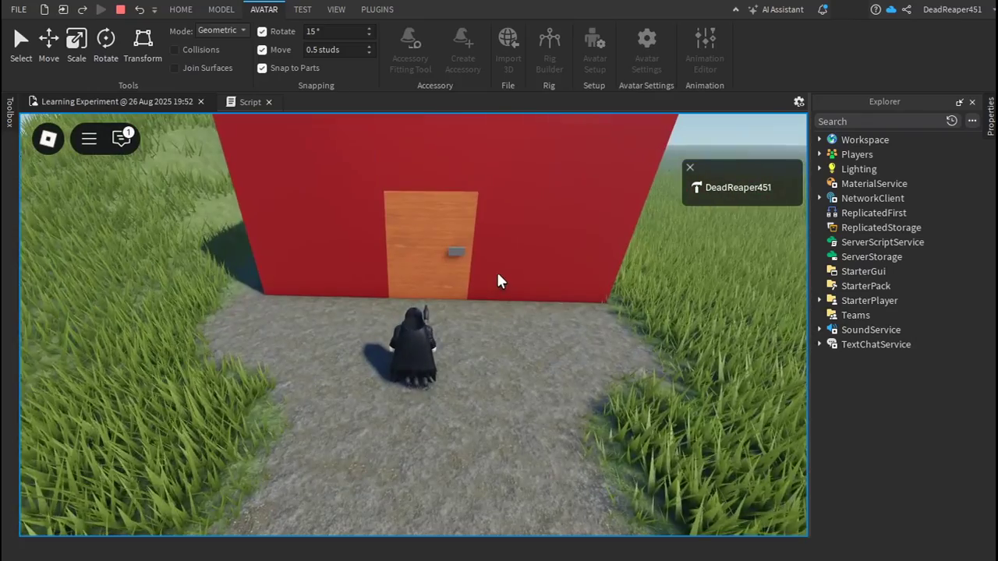
Walk up to the front door, open it from outside, back away and close it again.
{"action": "scroll", "coordinate": [497, 274], "scroll_direction": "up", "scroll_amount": 1}
{"action": "scroll", "coordinate": [498, 274], "scroll_direction": "down", "scroll_amount": 1}
{"action": "key", "text": "w"}
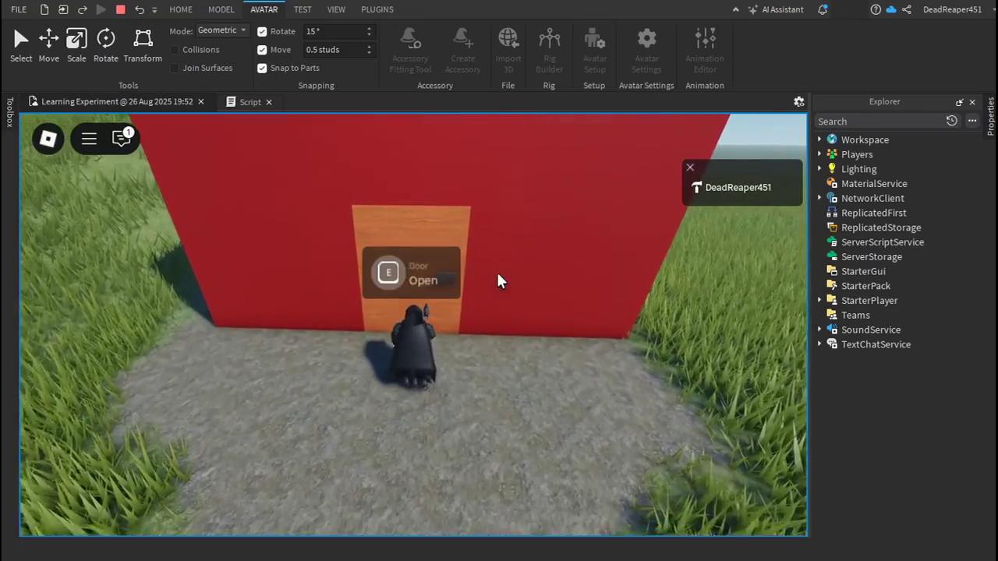
{"action": "key", "text": "e"}
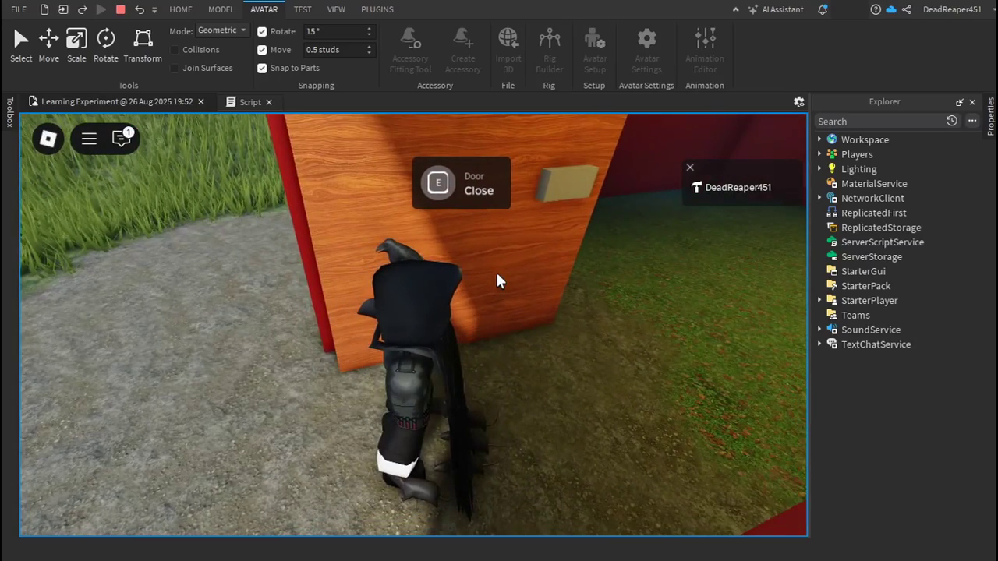
{"action": "scroll", "coordinate": [496, 274], "scroll_direction": "down", "scroll_amount": 5}
{"action": "key", "text": "s"}
{"action": "key", "text": "e"}
{"action": "right_click_drag", "start_coordinate": [497, 275], "coordinate": [497, 274]}
{"action": "key", "text": "w"}
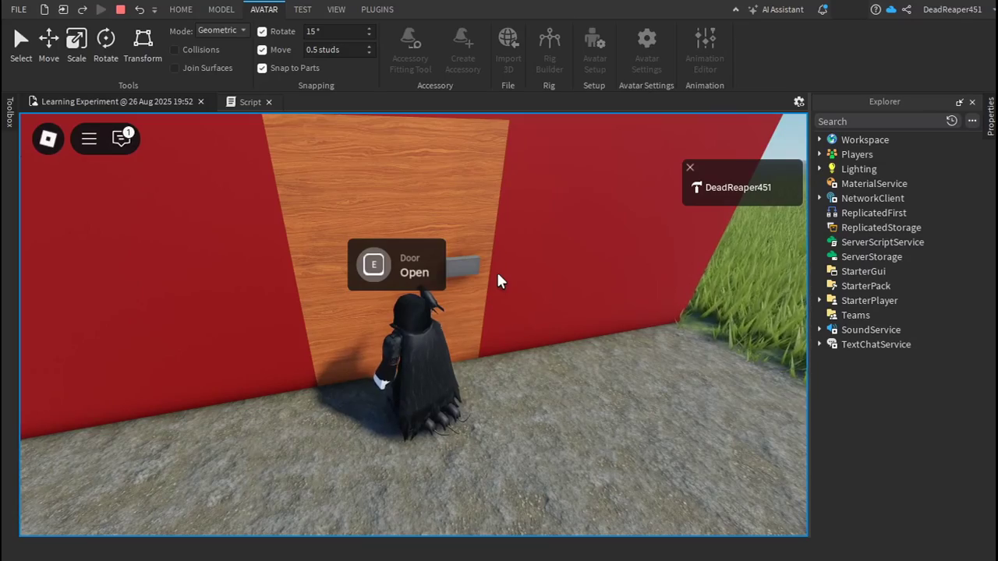
View the whole house from farther away while walking over the grassy hill and back to the front path.
{"action": "scroll", "coordinate": [497, 274], "scroll_direction": "down", "scroll_amount": 5}
{"action": "key", "text": "a"}
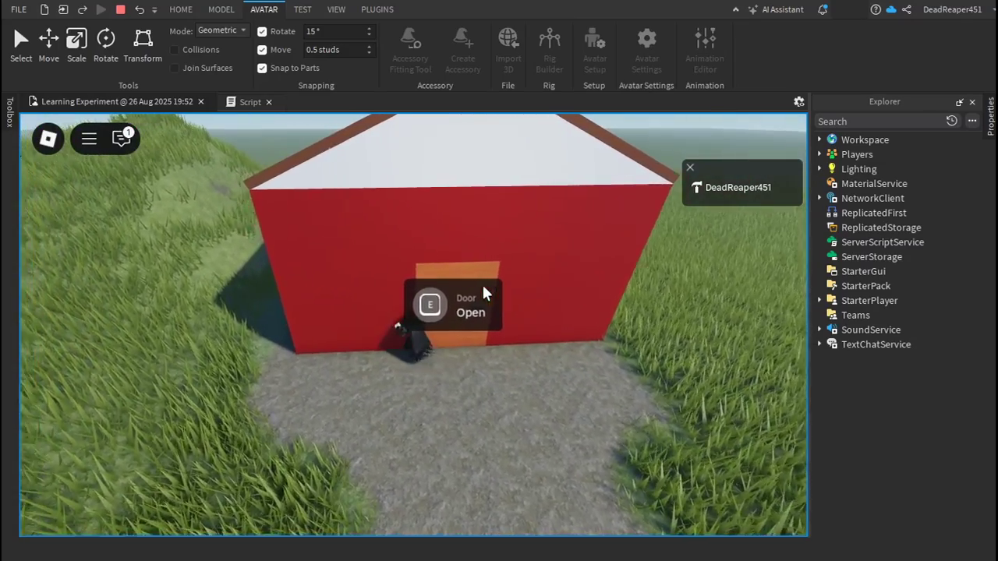
{"action": "scroll", "coordinate": [483, 286], "scroll_direction": "down", "scroll_amount": 1}
{"action": "right_click_drag", "start_coordinate": [483, 293], "coordinate": [480, 289]}
{"action": "key", "text": "w"}
{"action": "right_click_drag", "start_coordinate": [488, 250], "coordinate": [365, 215]}
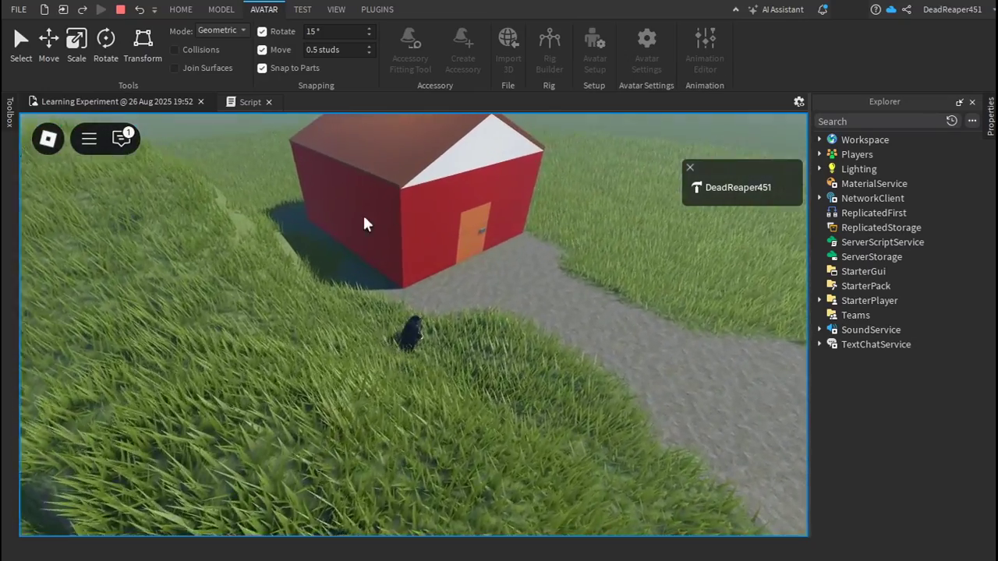
{"action": "right_click_drag", "start_coordinate": [458, 345], "coordinate": [395, 404]}
{"action": "key", "text": "w"}
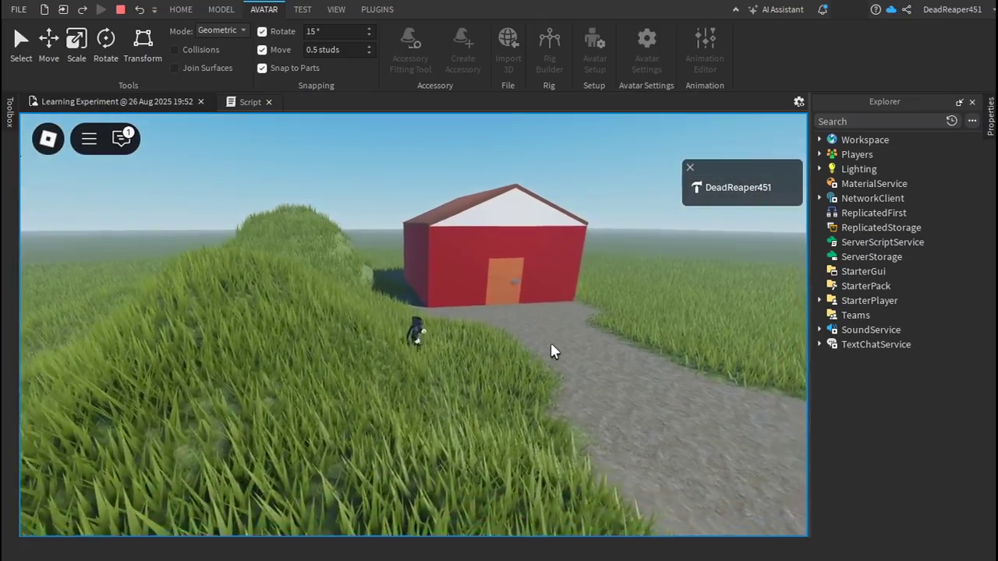
{"action": "key", "text": "d"}
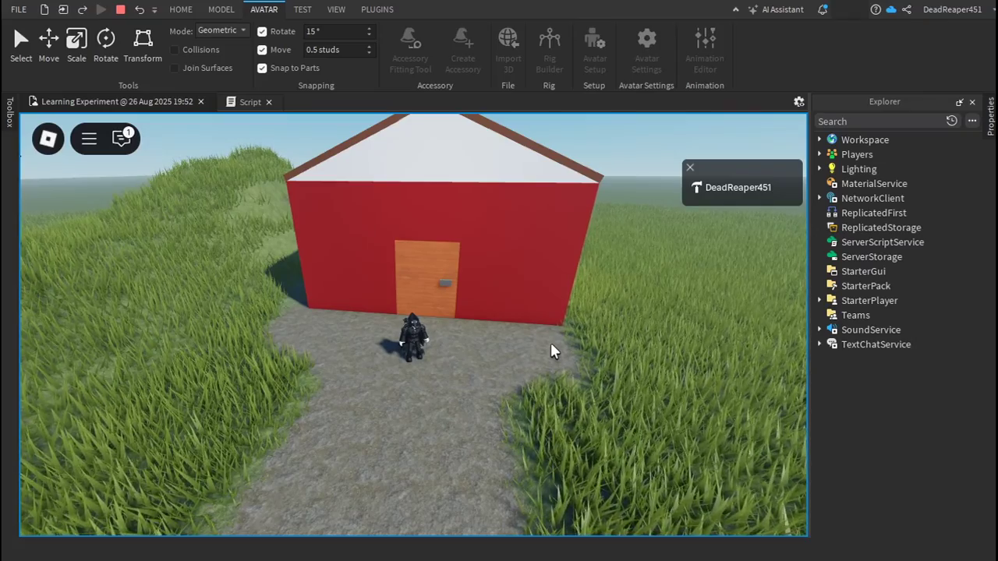
Tour the surrounding terrain, walking across the grass and rocky mound to view the pond, hill and house.
{"action": "right_click_drag", "start_coordinate": [551, 344], "coordinate": [550, 344]}
{"action": "scroll", "coordinate": [551, 350], "scroll_direction": "down", "scroll_amount": 5}
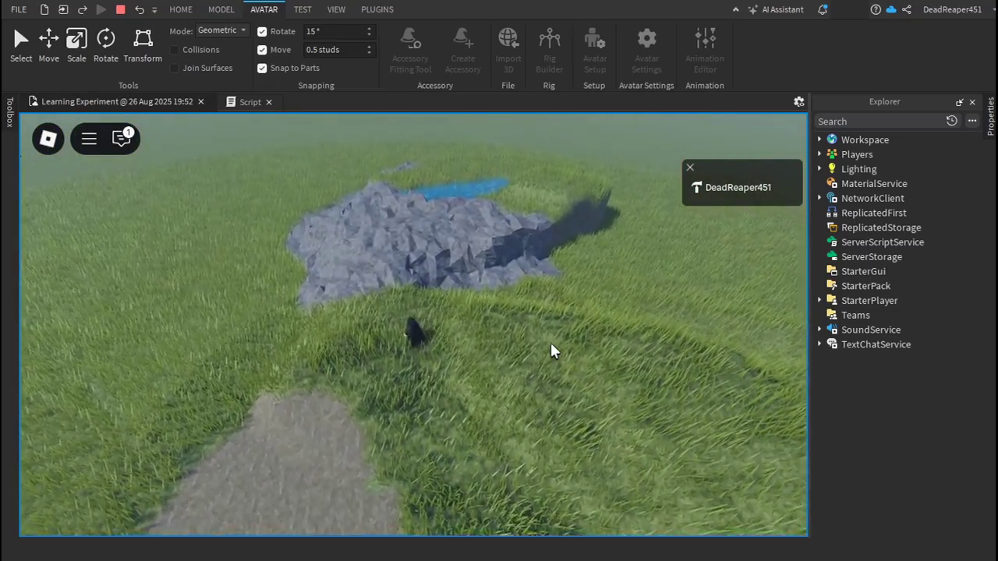
{"action": "key", "text": "w"}
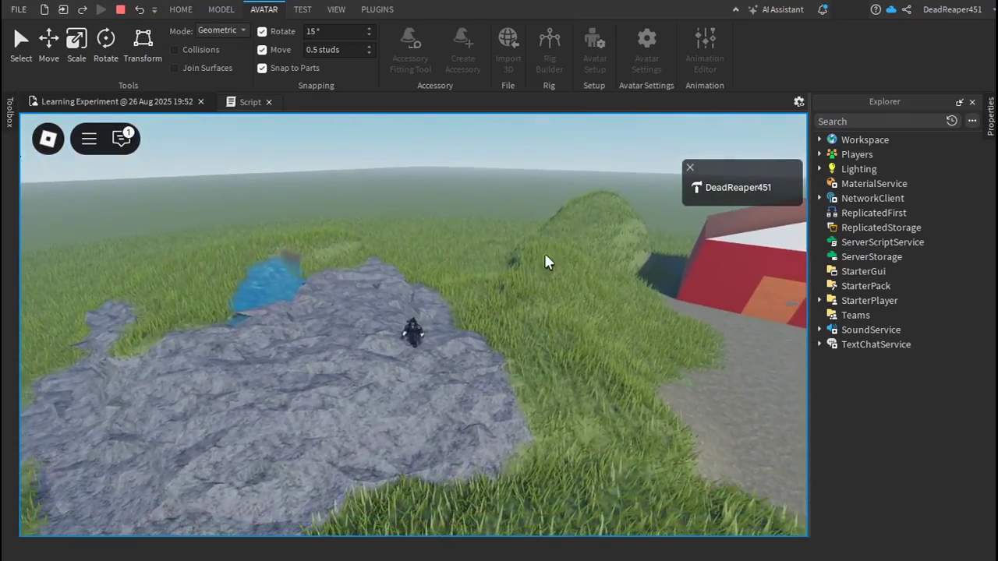
{"action": "right_click_drag", "start_coordinate": [545, 253], "coordinate": [544, 253]}
{"action": "right_click_drag", "start_coordinate": [347, 305], "coordinate": [315, 309]}
{"action": "key", "text": "w"}
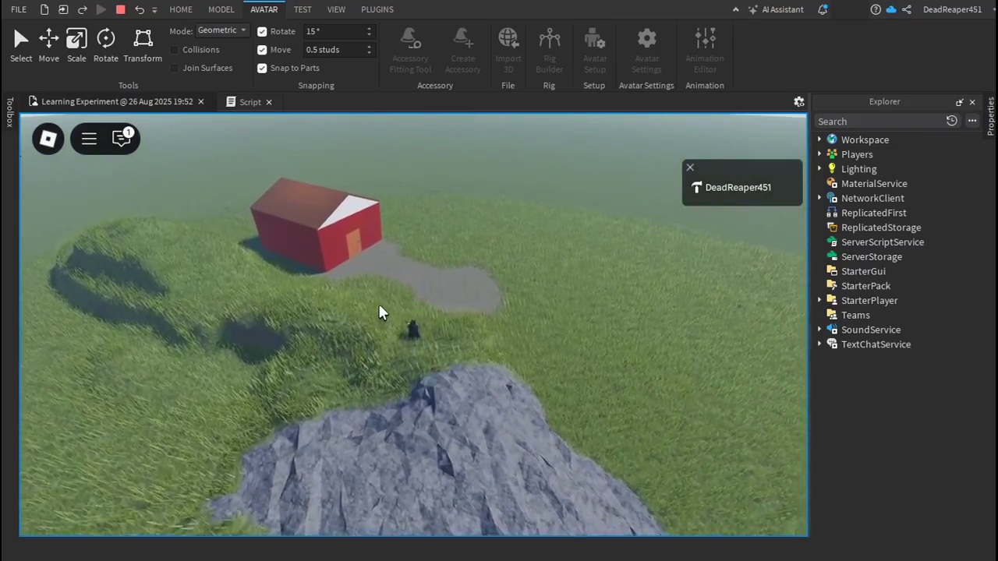
{"action": "right_click_drag", "start_coordinate": [378, 303], "coordinate": [385, 287]}
{"action": "scroll", "coordinate": [385, 294], "scroll_direction": "up", "scroll_amount": 3}
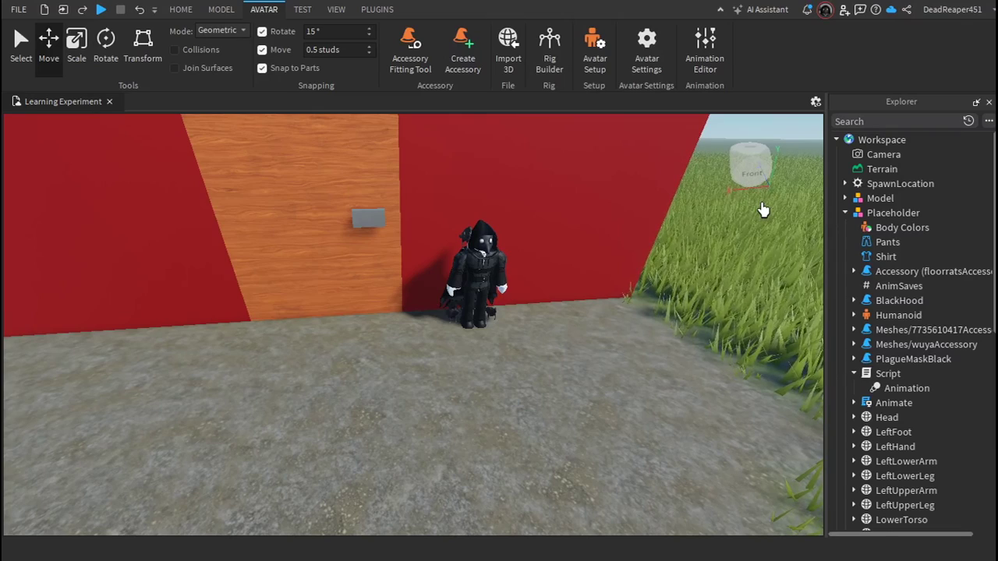
Examine the Placeholder character standing beside the front door from near and far.
{"action": "right_click_drag", "start_coordinate": [763, 210], "coordinate": [594, 274]}
{"action": "key", "text": "s"}
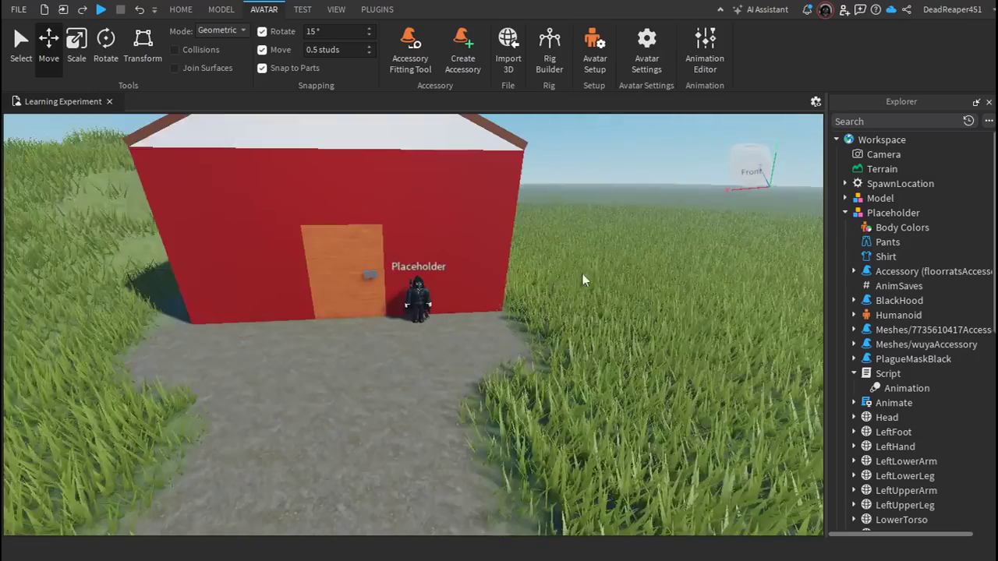
{"action": "scroll", "coordinate": [594, 280], "scroll_direction": "down", "scroll_amount": 2}
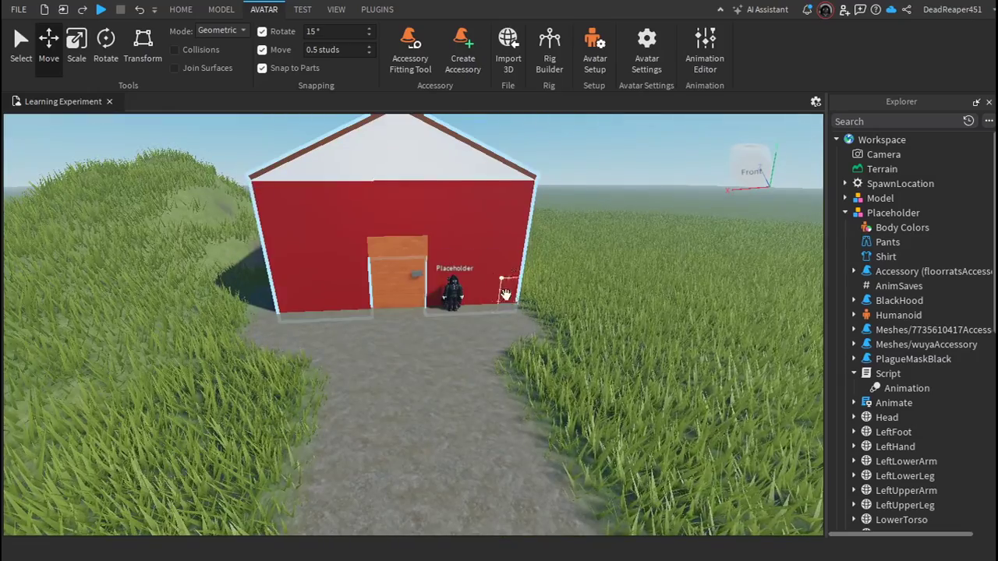
{"action": "scroll", "coordinate": [498, 325], "scroll_direction": "up", "scroll_amount": 4}
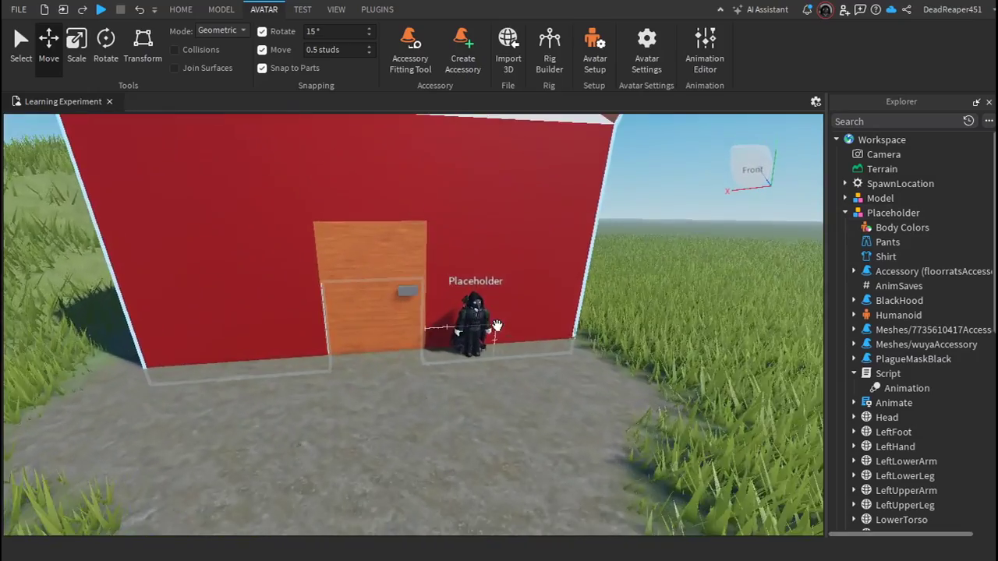
{"action": "right_click_drag", "start_coordinate": [511, 361], "coordinate": [497, 336]}
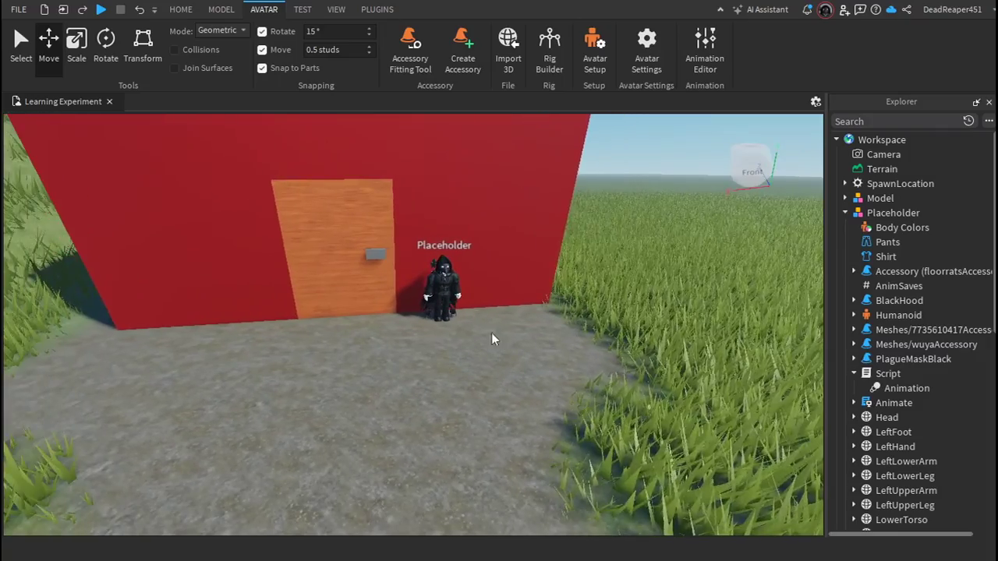
{"action": "scroll", "coordinate": [496, 326], "scroll_direction": "up", "scroll_amount": 4}
{"action": "scroll", "coordinate": [494, 305], "scroll_direction": "down", "scroll_amount": 5}
{"action": "scroll", "coordinate": [485, 215], "scroll_direction": "up", "scroll_amount": 1}
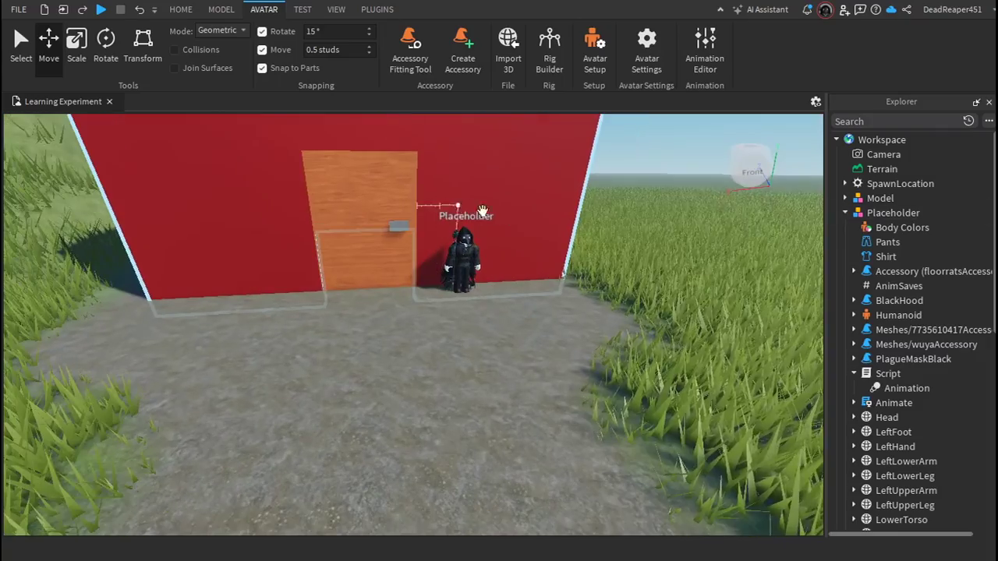
{"action": "right_click_drag", "start_coordinate": [531, 244], "coordinate": [530, 240]}
{"action": "scroll", "coordinate": [530, 241], "scroll_direction": "up", "scroll_amount": 3}
{"action": "scroll", "coordinate": [530, 243], "scroll_direction": "down", "scroll_amount": 3}
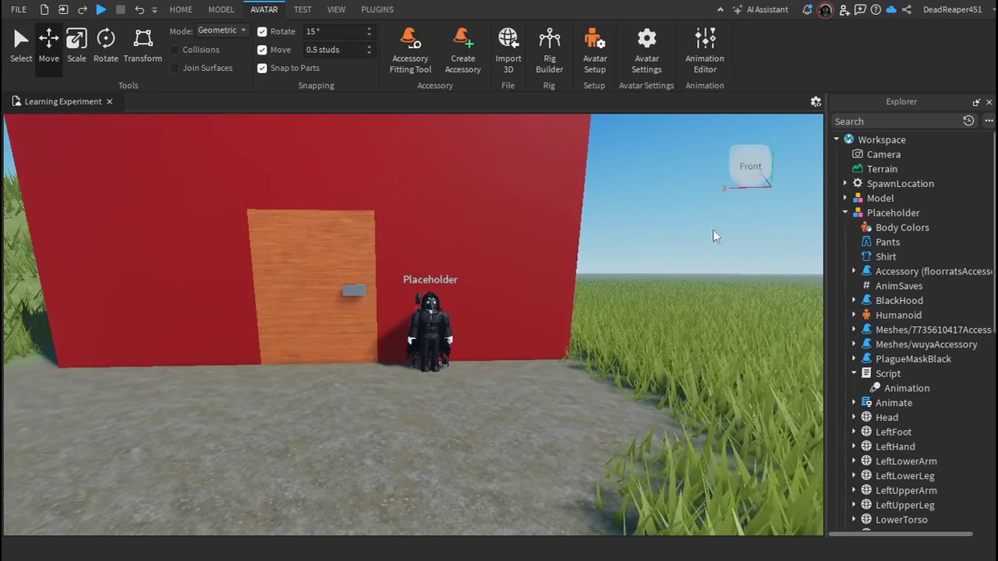
{"action": "right_click_drag", "start_coordinate": [637, 330], "coordinate": [638, 332]}
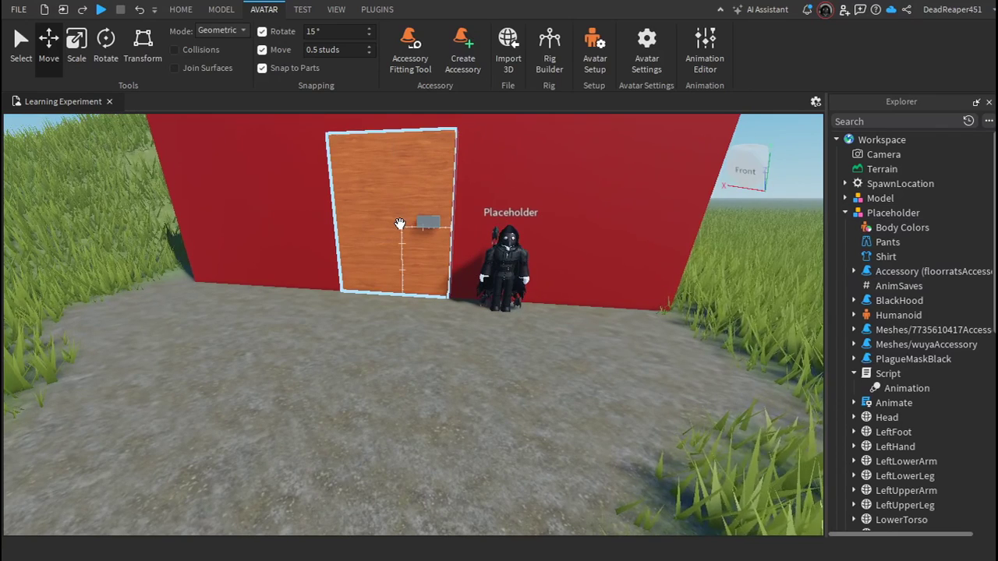
Start a playtest, open the door and walk outside to the Placeholder character.
{"action": "left_click", "coordinate": [101, 10]}
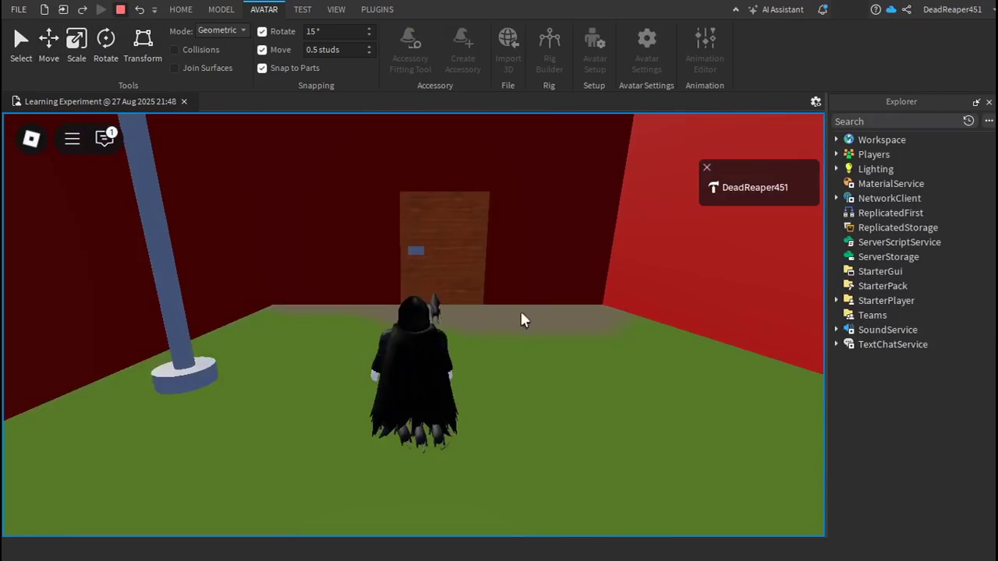
{"action": "key", "text": "w"}
{"action": "right_click_drag", "start_coordinate": [547, 315], "coordinate": [547, 315]}
{"action": "key", "text": "e"}
{"action": "key", "text": "a"}
{"action": "key", "text": "w"}
{"action": "key", "text": "s"}
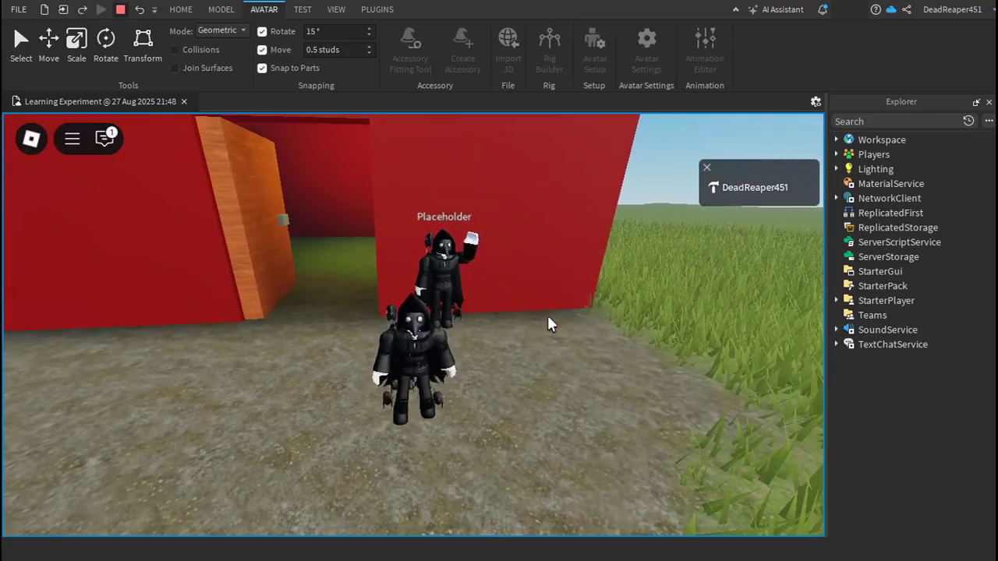
Move the character around the Placeholder to watch its waving animation beside the open door.
{"action": "key", "text": "w"}
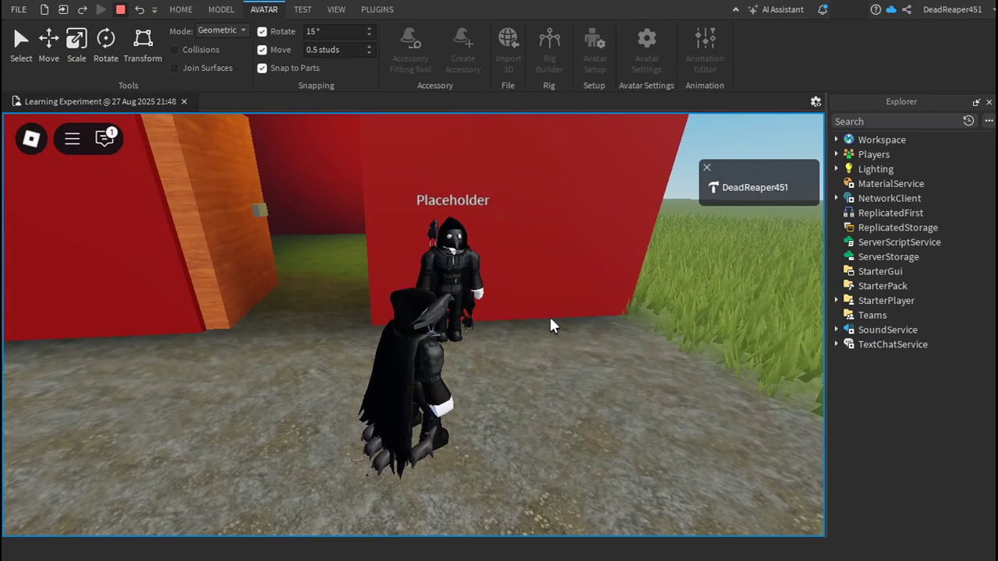
{"action": "key", "text": "w"}
{"action": "key", "text": "a"}
{"action": "key", "text": "w"}
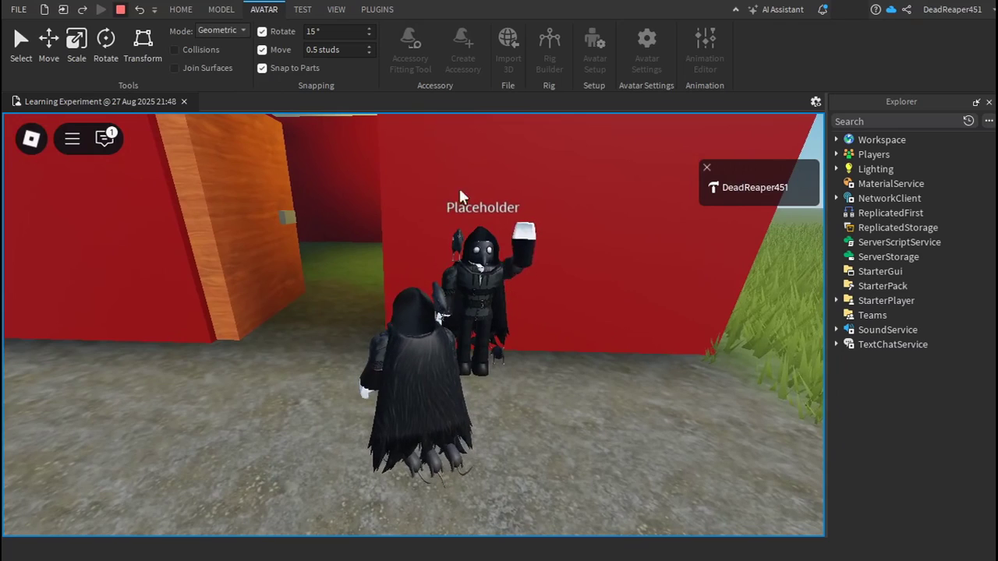
{"action": "key", "text": "w"}
{"action": "key", "text": "a"}
{"action": "key", "text": "d"}
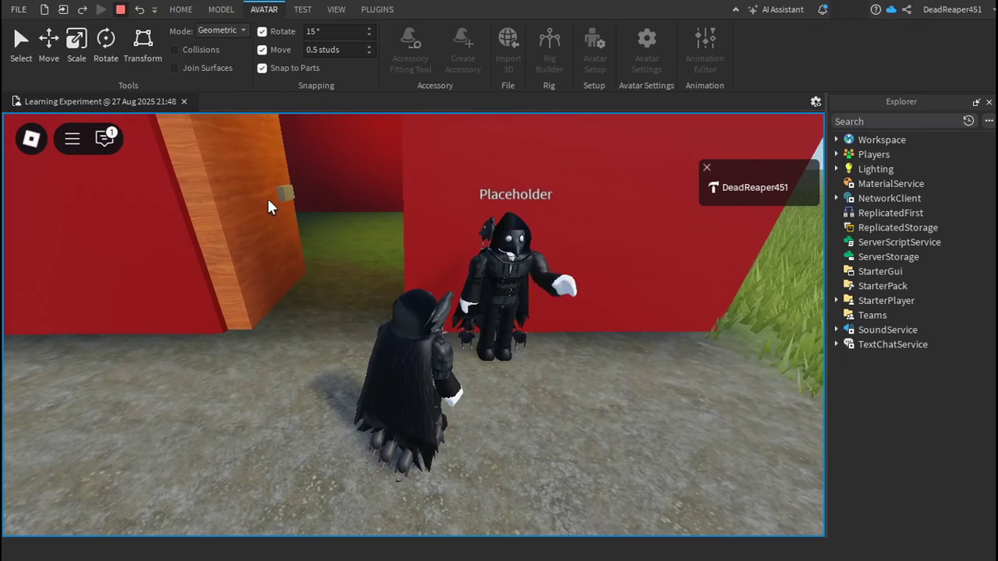
{"action": "left_click", "coordinate": [267, 195]}
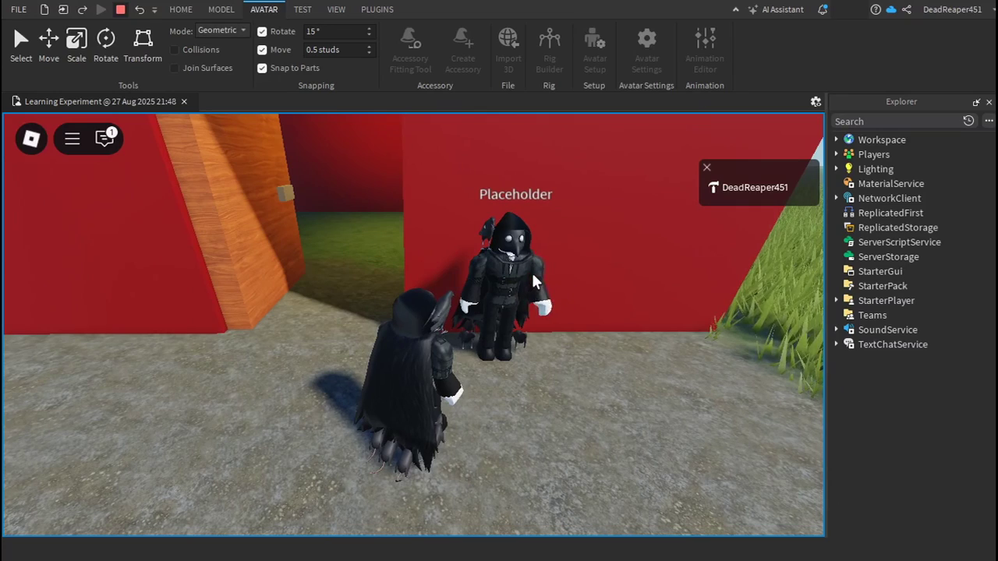
Stop the playtest and open the Placeholder's wave animation in the Animation Editor.
{"action": "left_click", "coordinate": [121, 9]}
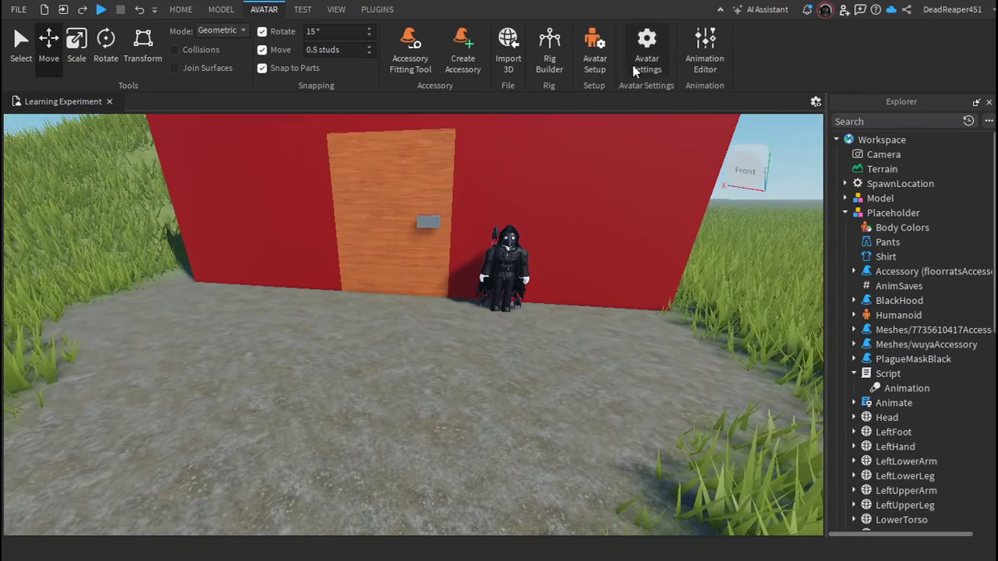
{"action": "left_click", "coordinate": [705, 46]}
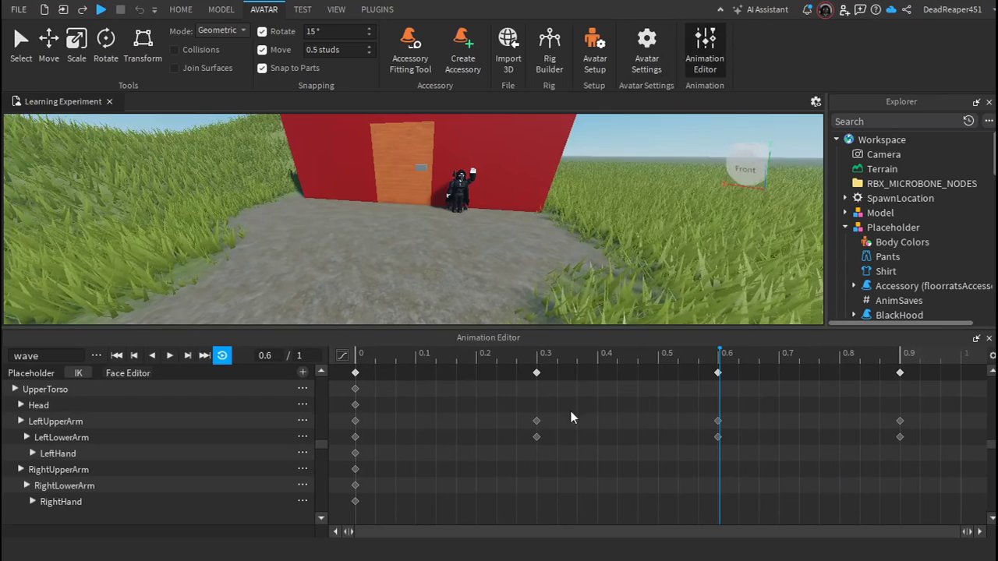
Scrub the wave animation's timeline through its keyframes up to 0.9 to review the arm poses.
{"action": "left_click_drag", "start_coordinate": [737, 341], "coordinate": [508, 430]}
{"action": "left_click", "coordinate": [537, 372]}
{"action": "left_click_drag", "start_coordinate": [537, 374], "coordinate": [901, 378]}
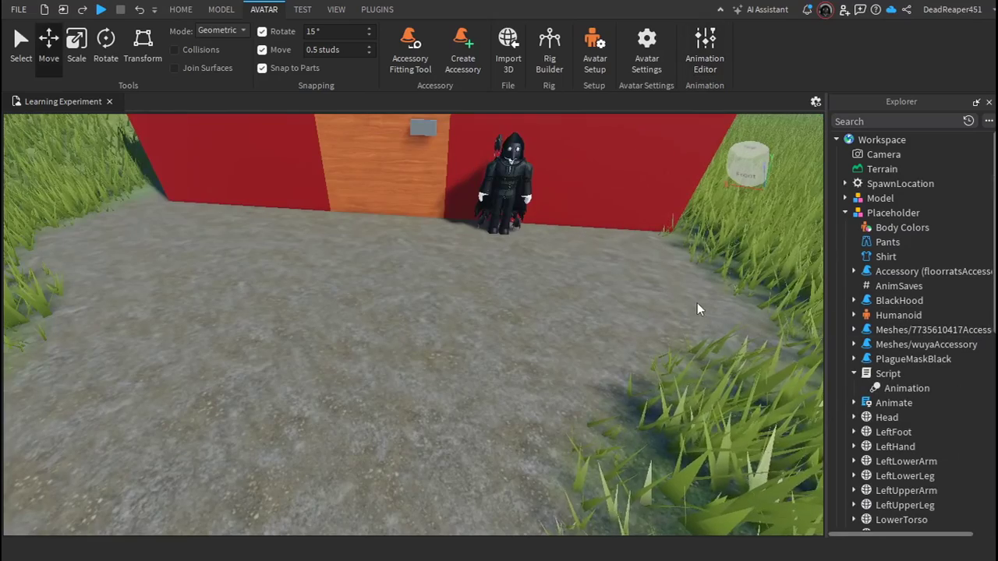
Add wait(5) and animationTrack:Stop() after the Play call in the Placeholder's Script, and close the script.
{"action": "scroll", "coordinate": [706, 302], "scroll_direction": "up", "scroll_amount": 3}
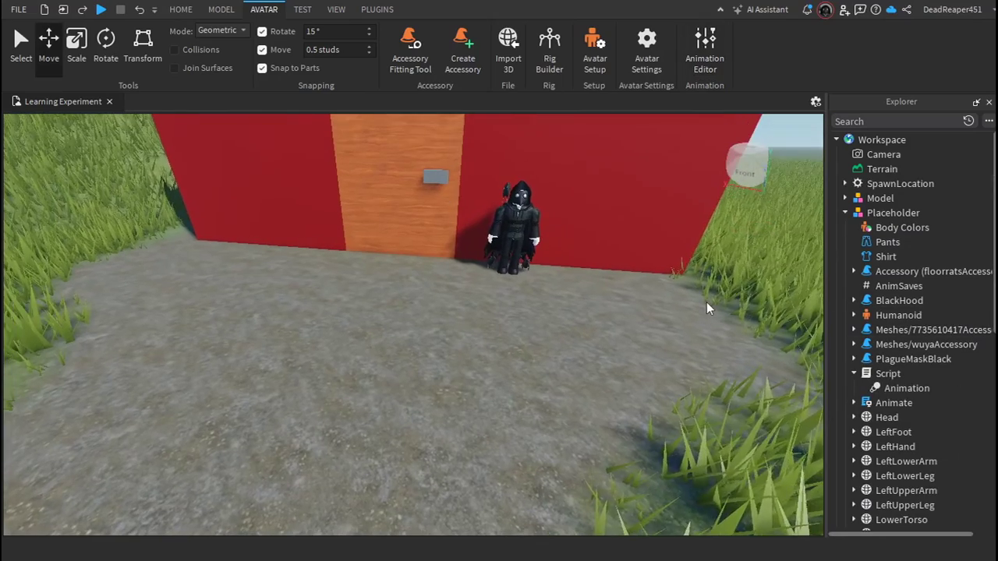
{"action": "right_click", "coordinate": [882, 374]}
{"action": "left_click", "coordinate": [869, 102]}
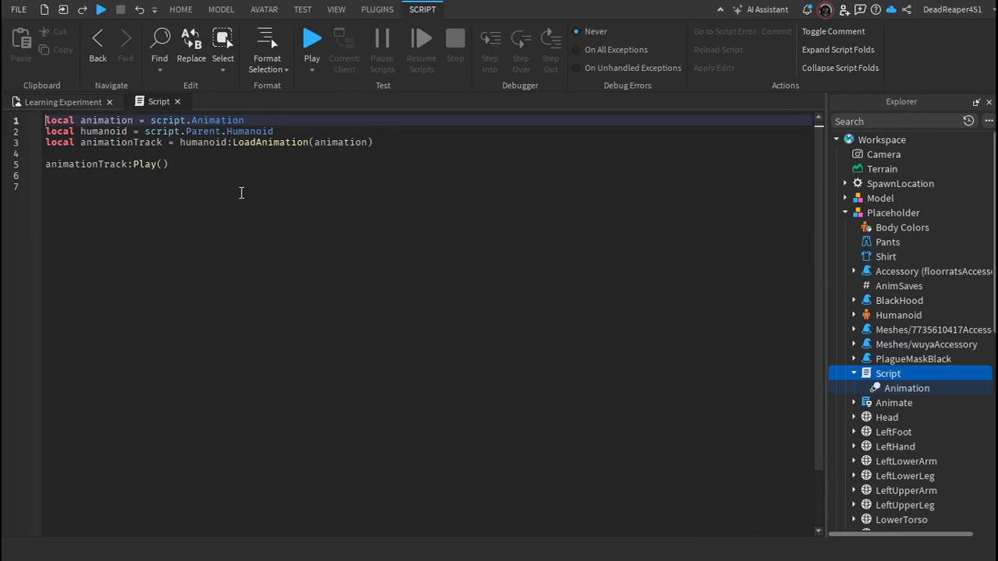
{"action": "left_click", "coordinate": [86, 177]}
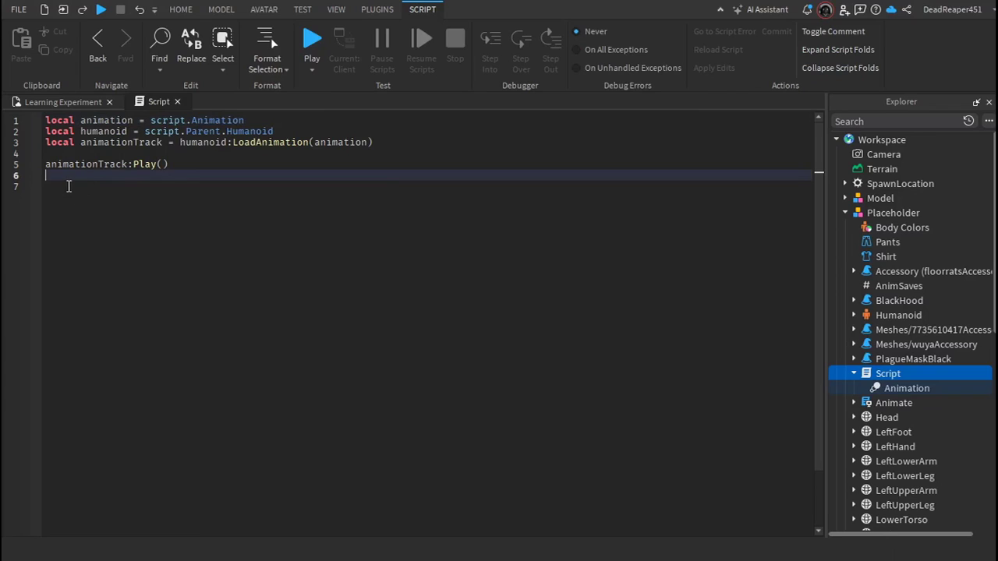
{"action": "type", "text": "wait(5"}
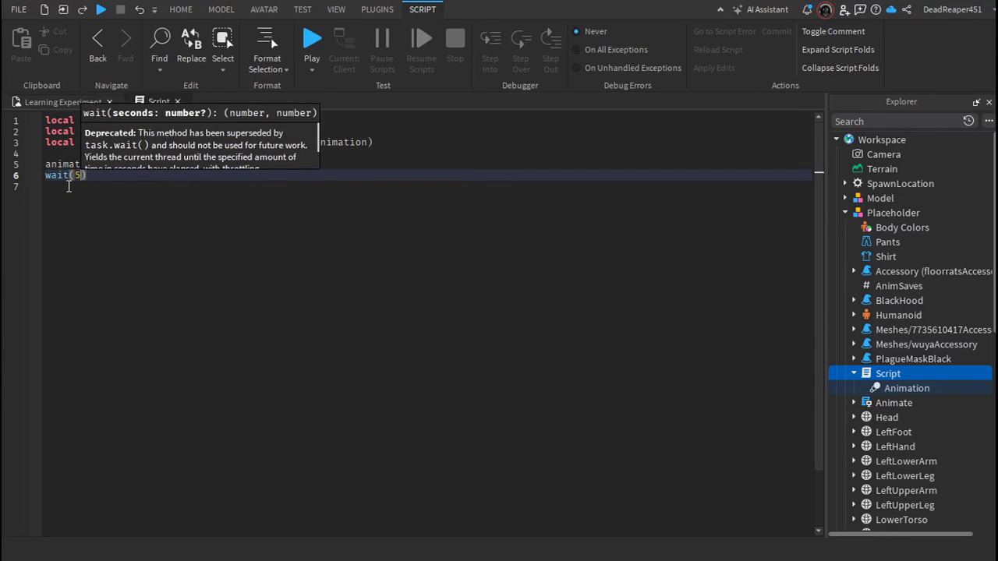
{"action": "type", "text": ")"}
{"action": "key", "text": "Return"}
{"action": "type", "text": "animationTrack:"}
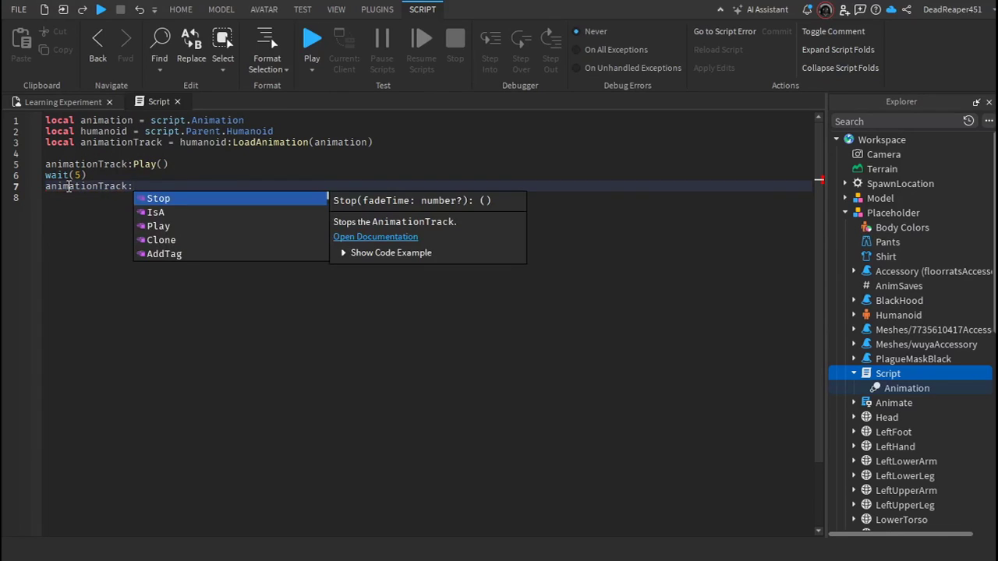
{"action": "key", "text": "Tab"}
{"action": "key", "text": "Return"}
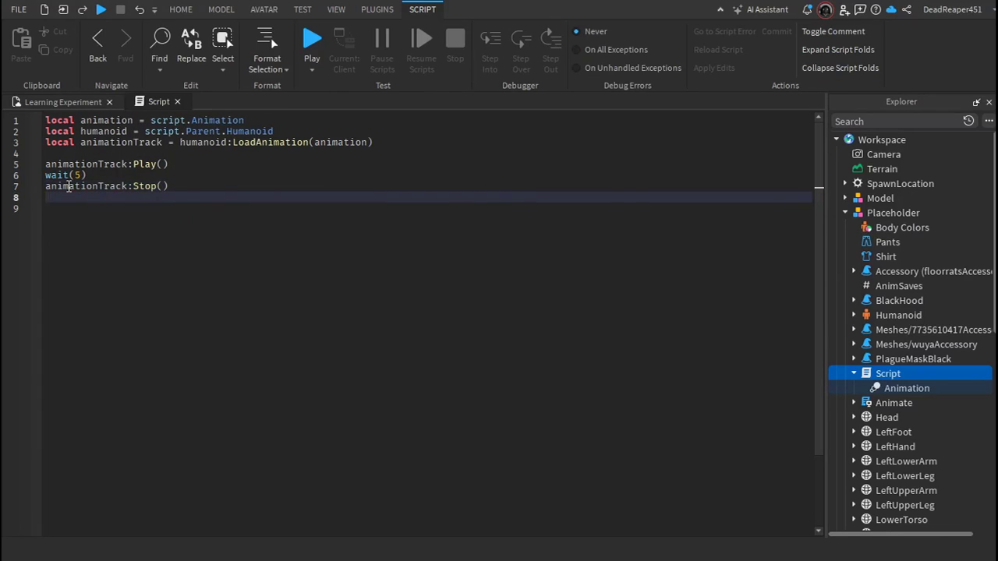
{"action": "left_click", "coordinate": [177, 102]}
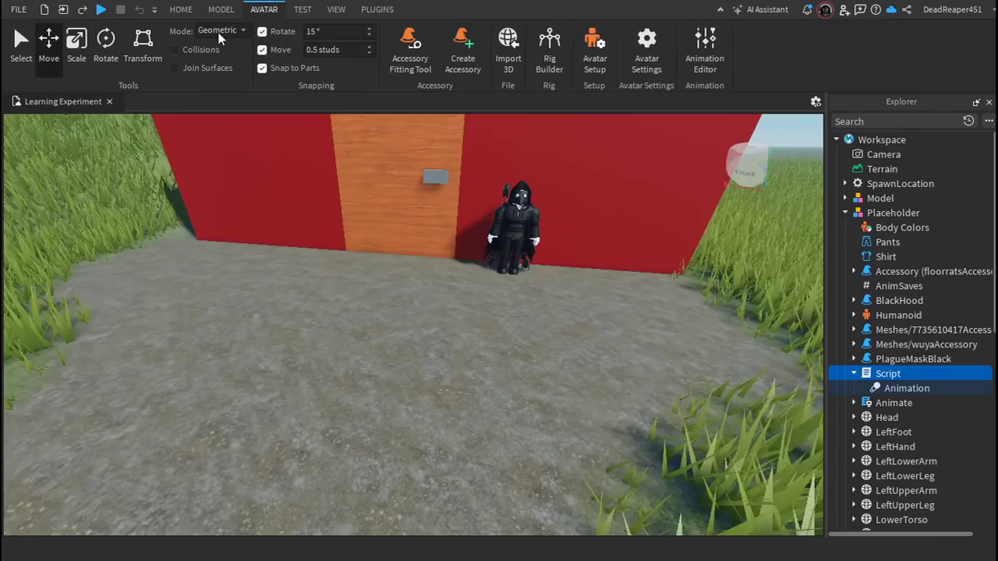
Start a playtest, open the house door and walk outside to check whether the Placeholder stops waving.
{"action": "left_click", "coordinate": [101, 11]}
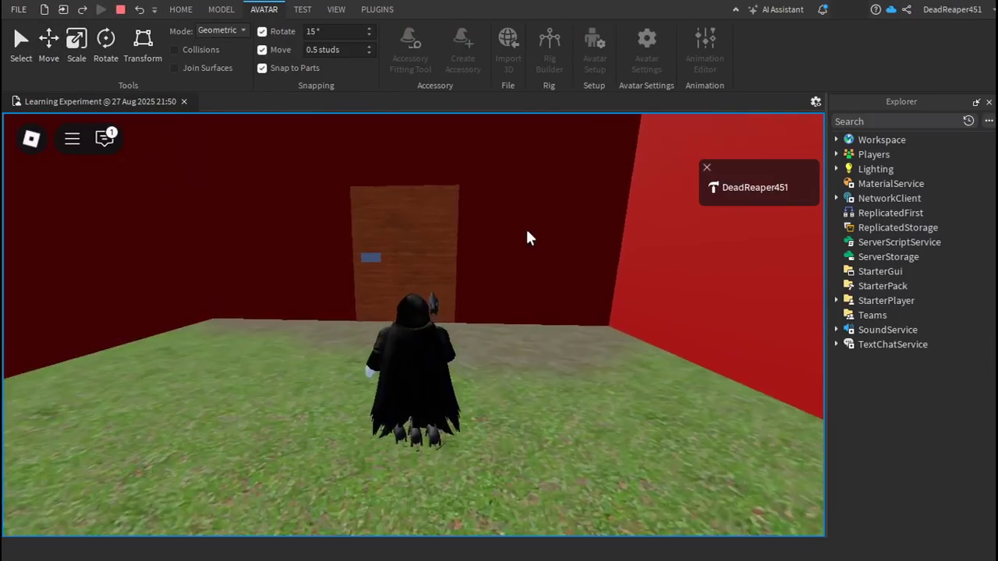
{"action": "key", "text": "w"}
{"action": "key", "text": "e"}
{"action": "key", "text": "w"}
{"action": "right_click_drag", "start_coordinate": [527, 232], "coordinate": [529, 248]}
{"action": "key", "text": "s"}
{"action": "scroll", "coordinate": [549, 268], "scroll_direction": "down", "scroll_amount": 2}
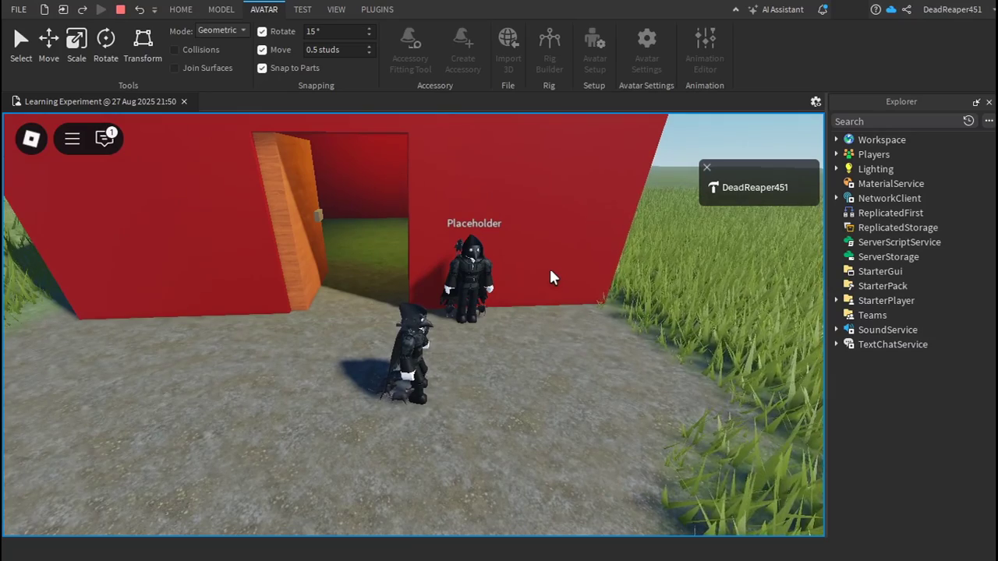
Walk around in front of the Placeholder, then back away onto the grass for a wide view of the house.
{"action": "right_click_drag", "start_coordinate": [327, 105], "coordinate": [537, 211]}
{"action": "key", "text": "w"}
{"action": "key", "text": "s"}
{"action": "scroll", "coordinate": [535, 211], "scroll_direction": "up", "scroll_amount": 1}
{"action": "key", "text": "d"}
{"action": "key", "text": "w"}
{"action": "key", "text": "s"}
{"action": "scroll", "coordinate": [536, 213], "scroll_direction": "down", "scroll_amount": 1}
{"action": "key", "text": "s"}
{"action": "key", "text": "d"}
{"action": "scroll", "coordinate": [537, 212], "scroll_direction": "down", "scroll_amount": 3}
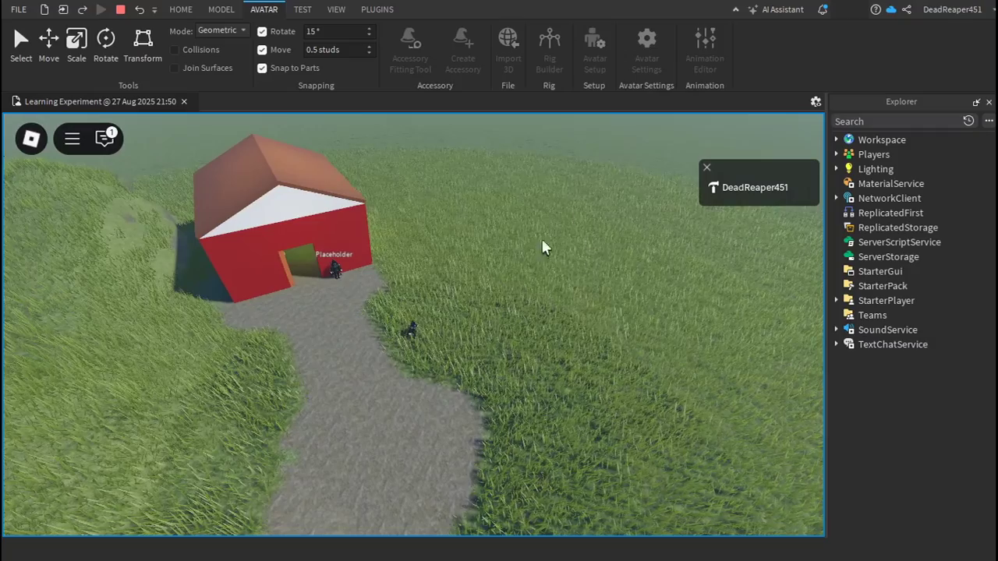
Walk the character back along the path to the Placeholder beside the open door.
{"action": "right_click_drag", "start_coordinate": [453, 306], "coordinate": [455, 304]}
{"action": "scroll", "coordinate": [452, 306], "scroll_direction": "up", "scroll_amount": 3}
{"action": "key", "text": "w"}
{"action": "key", "text": "w"}
{"action": "key", "text": "d"}
{"action": "key", "text": "a"}
{"action": "scroll", "coordinate": [452, 307], "scroll_direction": "up", "scroll_amount": 3}
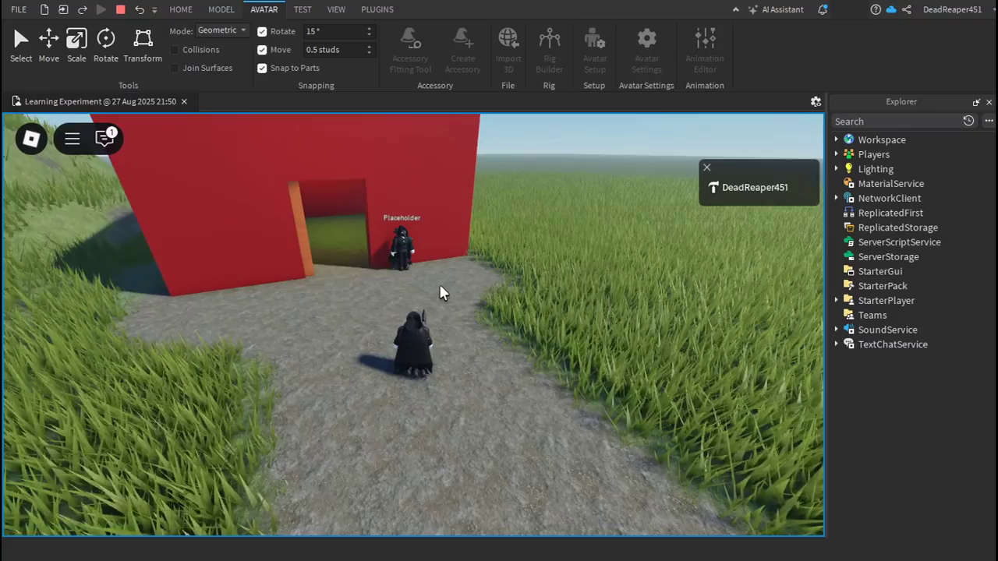
{"action": "key", "text": "w"}
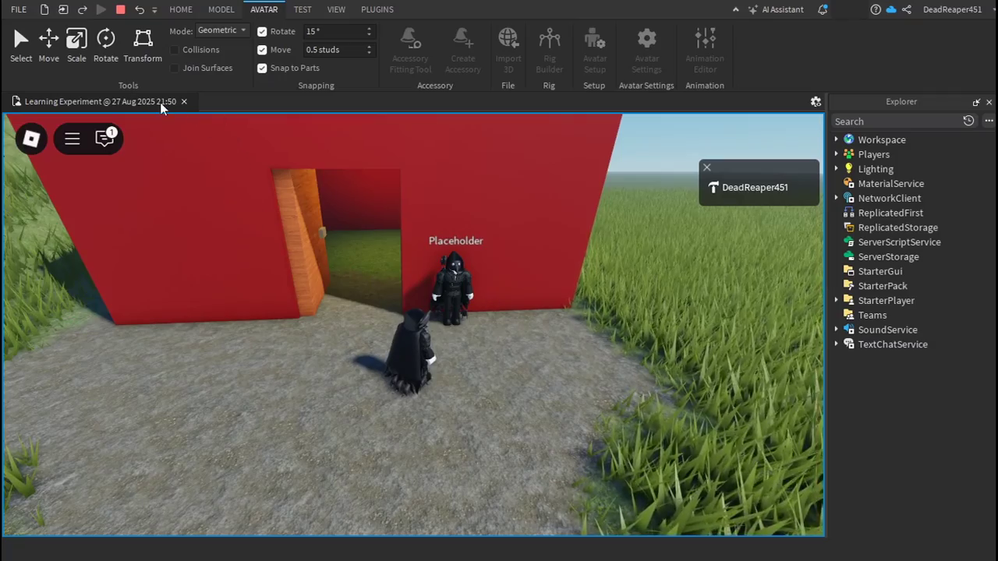
Walk the character over the grassy hill beside the house to view the terrain.
{"action": "right_click_drag", "start_coordinate": [369, 218], "coordinate": [369, 218]}
{"action": "key", "text": "a"}
{"action": "key", "text": "a"}
{"action": "key", "text": "w"}
{"action": "key", "text": "w"}
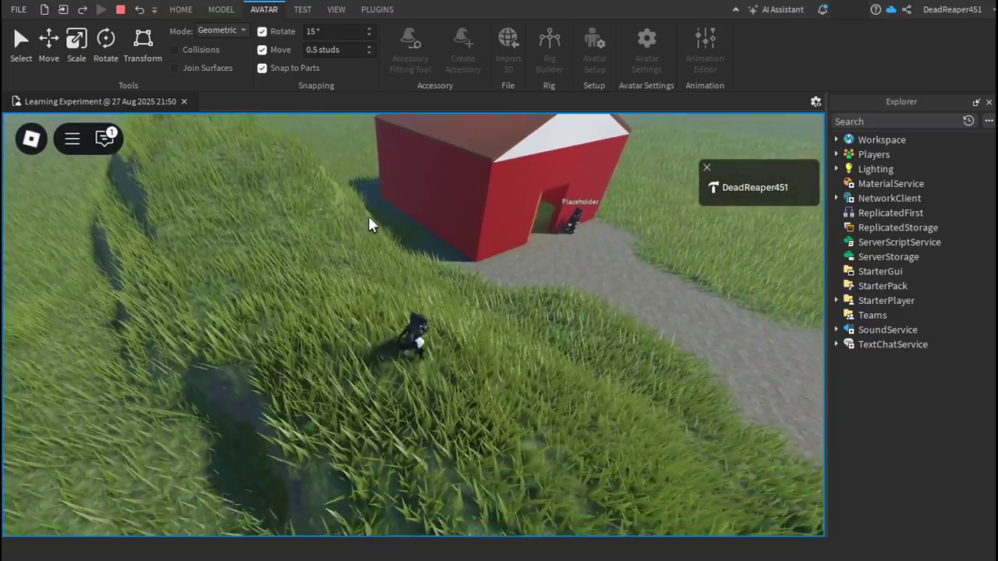
{"action": "key", "text": "w"}
{"action": "key", "text": "w"}
Return the character from the hill to the path in front of the Placeholder.
{"action": "mouse_move", "coordinate": [481, 225]}
{"action": "right_mouse_down"}
{"action": "mouse_move", "coordinate": [496, 205]}
{"action": "mouse_move", "coordinate": [475, 232]}
{"action": "right_mouse_up"}
{"action": "key", "text": "a"}
{"action": "key", "text": "s"}
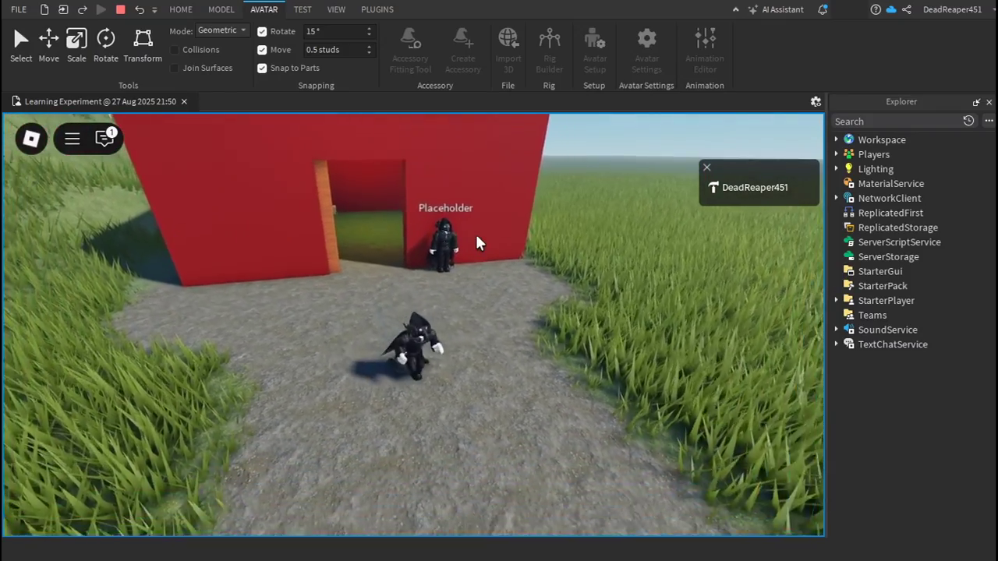
{"action": "key", "text": "d"}
{"action": "key", "text": "w"}
{"action": "key", "text": "a"}
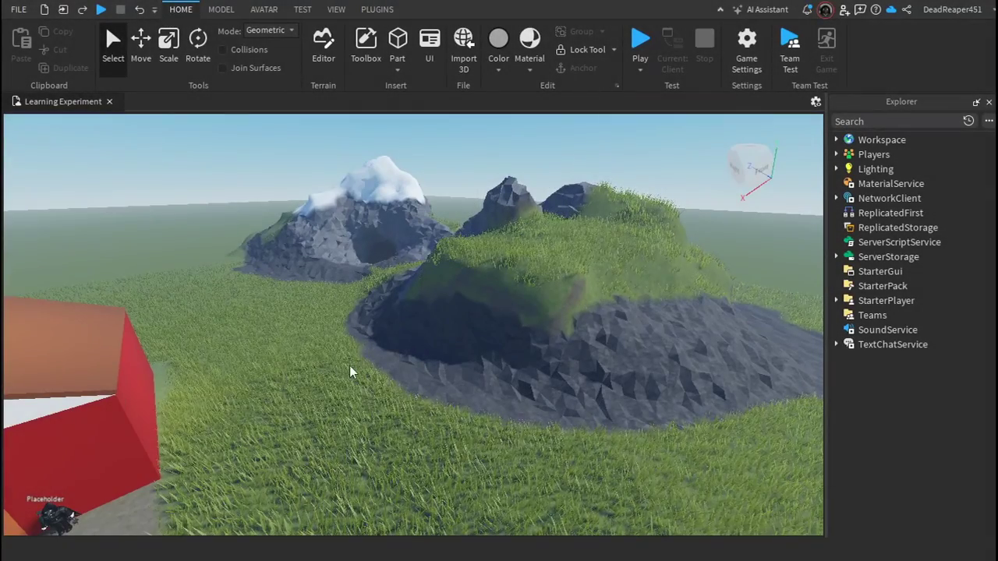
Examine the snow-capped mountain and the grassy rock hill from above the house roof.
{"action": "right_click_drag", "start_coordinate": [350, 365], "coordinate": [355, 369]}
{"action": "key", "text": "w"}
{"action": "key", "text": "w"}
{"action": "key", "text": "q"}
{"action": "key", "text": "e"}
{"action": "key", "text": "a"}
{"action": "key", "text": "w"}
{"action": "scroll", "coordinate": [321, 169], "scroll_direction": "down", "scroll_amount": 2}
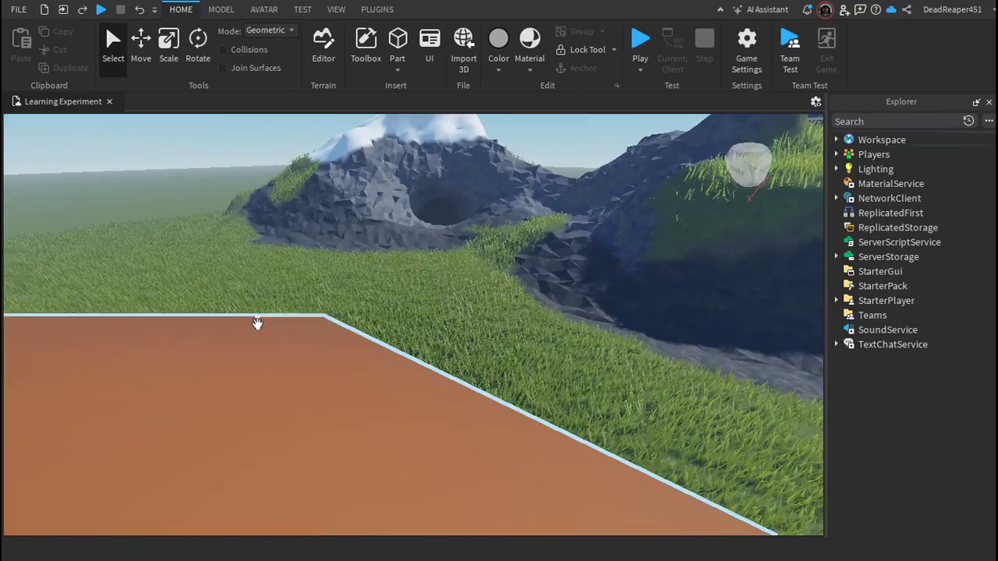
{"action": "right_click_drag", "start_coordinate": [454, 276], "coordinate": [453, 276]}
{"action": "key", "text": "a"}
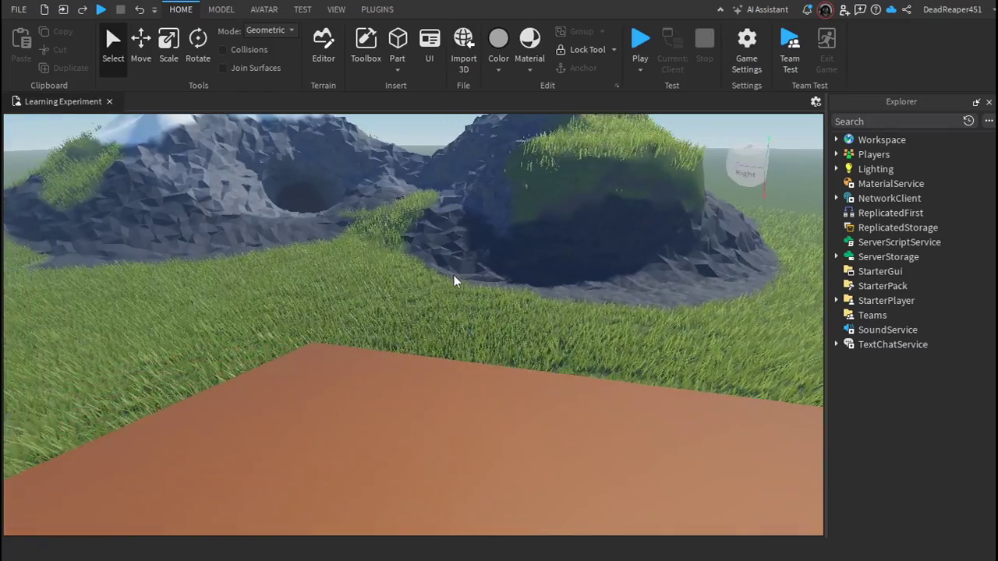
{"action": "key", "text": "q"}
{"action": "key", "text": "e"}
{"action": "key", "text": "a"}
{"action": "key", "text": "s"}
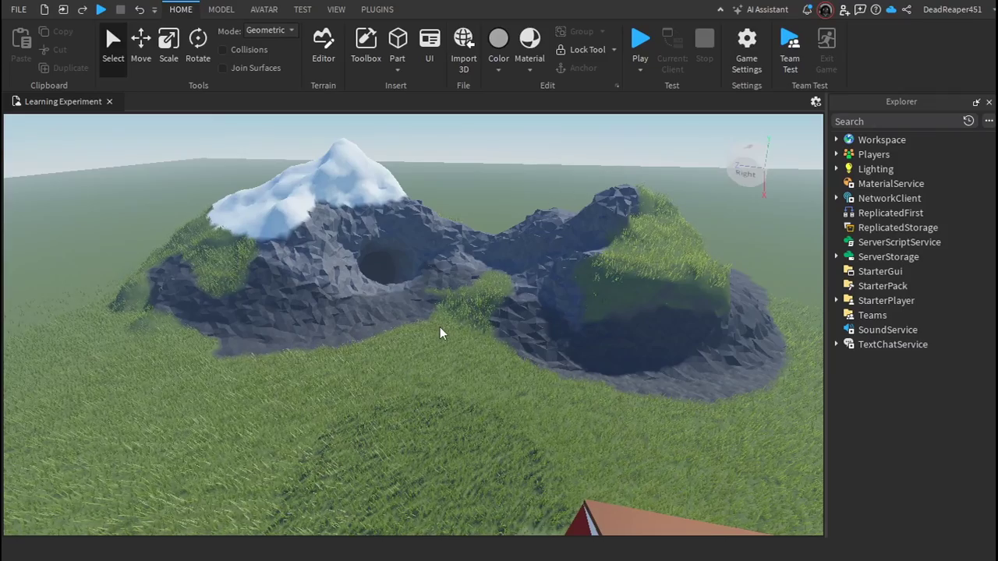
Inspect both mountains, their snow and grass patches and the ridge connecting them from several distances.
{"action": "key", "text": "w"}
{"action": "right_click_drag", "start_coordinate": [440, 326], "coordinate": [441, 313]}
{"action": "scroll", "coordinate": [440, 314], "scroll_direction": "down", "scroll_amount": 1}
{"action": "scroll", "coordinate": [440, 314], "scroll_direction": "up", "scroll_amount": 1}
{"action": "scroll", "coordinate": [440, 314], "scroll_direction": "up", "scroll_amount": 1}
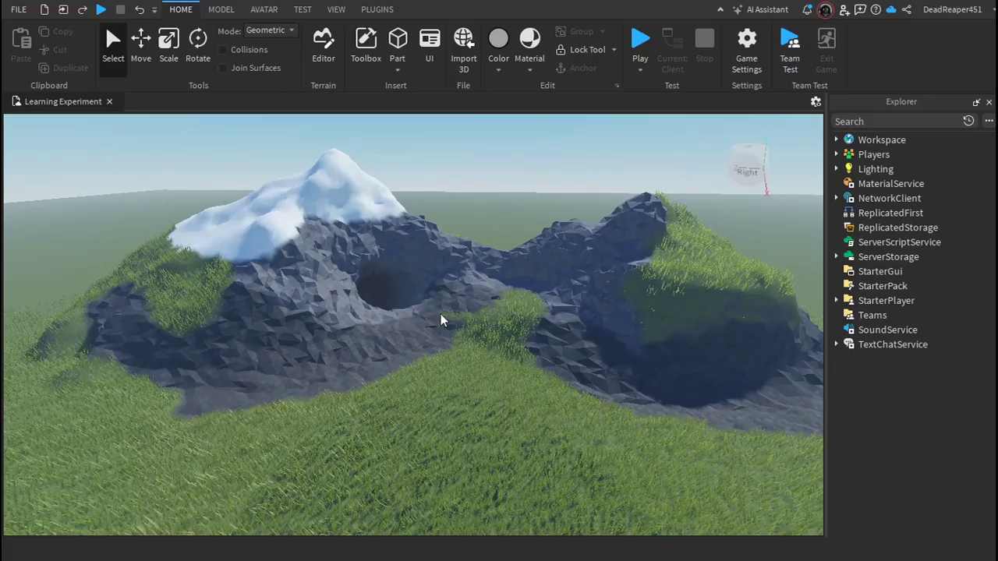
{"action": "key", "text": "s"}
{"action": "key", "text": "a"}
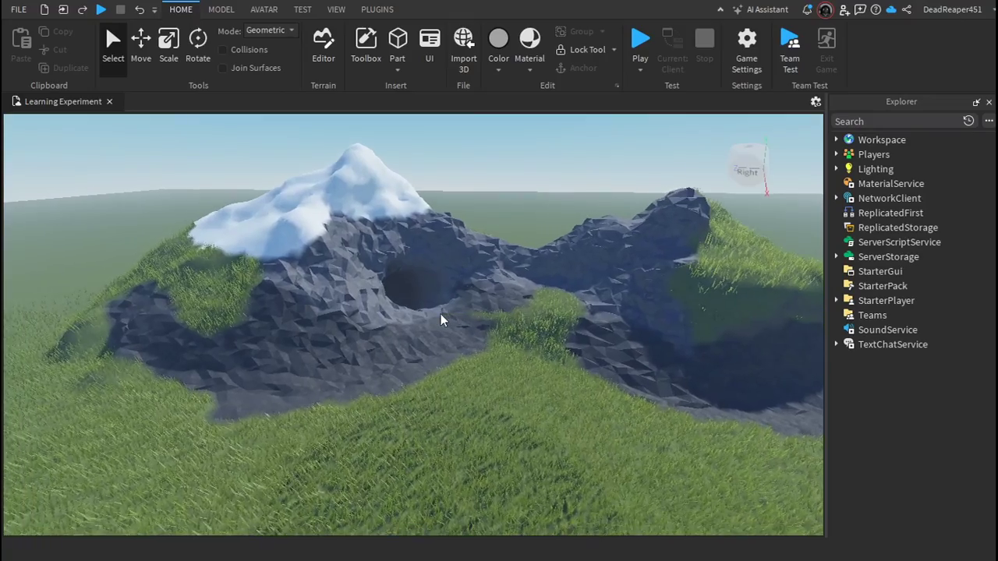
{"action": "key", "text": "s"}
{"action": "right_click_drag", "start_coordinate": [440, 314], "coordinate": [440, 313]}
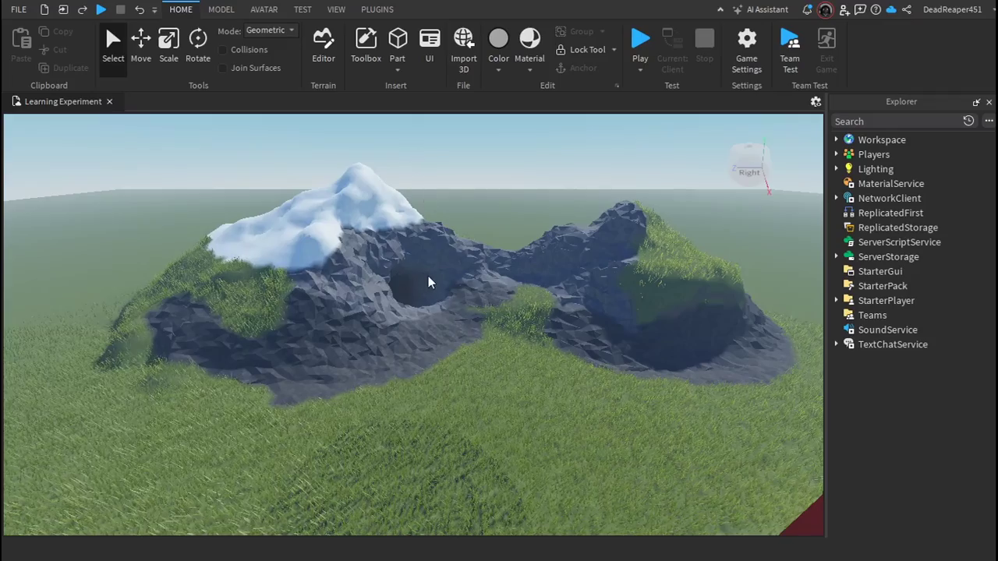
Inspect the interior of the cave in the snow-capped mountain.
{"action": "scroll", "coordinate": [429, 277], "scroll_direction": "down", "scroll_amount": 1}
{"action": "scroll", "coordinate": [429, 277], "scroll_direction": "up", "scroll_amount": 3}
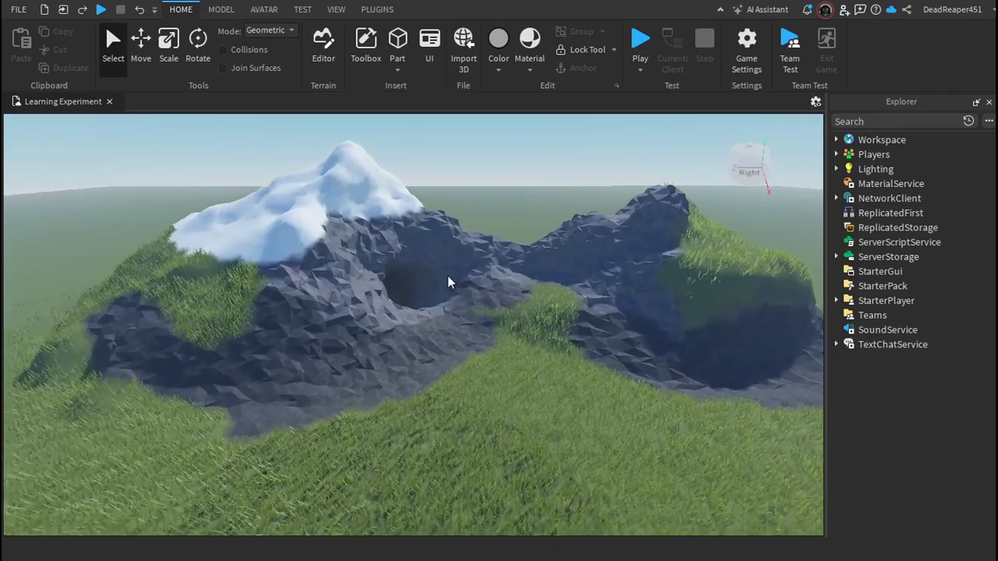
{"action": "scroll", "coordinate": [448, 282], "scroll_direction": "up", "scroll_amount": 6}
{"action": "scroll", "coordinate": [448, 282], "scroll_direction": "up", "scroll_amount": 2}
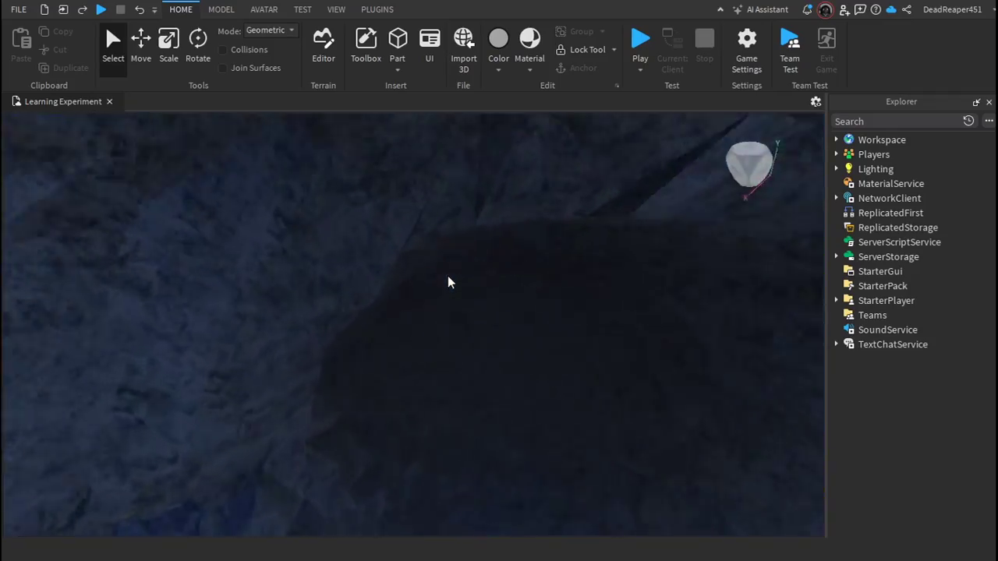
{"action": "scroll", "coordinate": [449, 282], "scroll_direction": "down", "scroll_amount": 4}
{"action": "scroll", "coordinate": [449, 283], "scroll_direction": "up", "scroll_amount": 3}
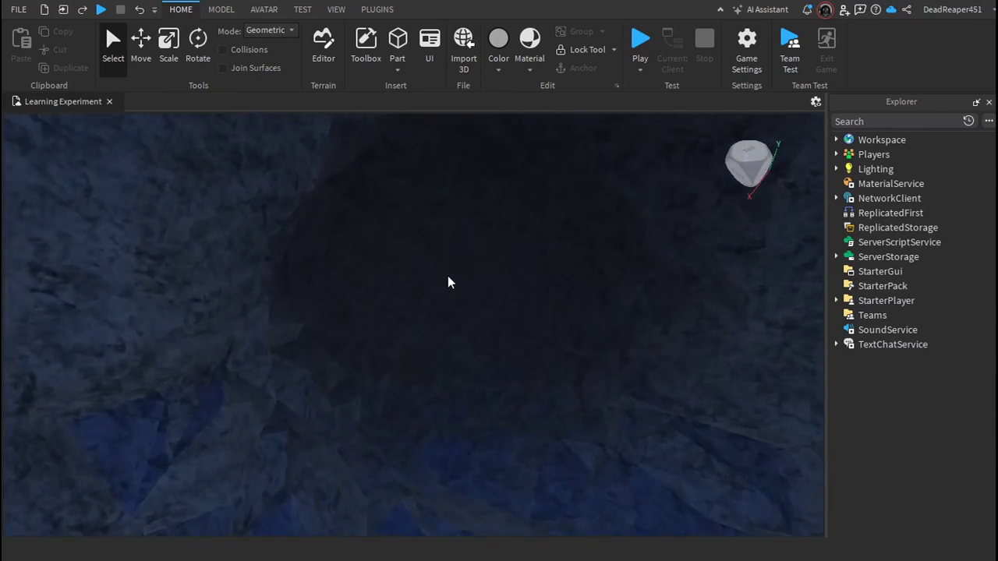
{"action": "scroll", "coordinate": [449, 282], "scroll_direction": "up", "scroll_amount": 4}
{"action": "right_click_drag", "start_coordinate": [448, 282], "coordinate": [450, 281]}
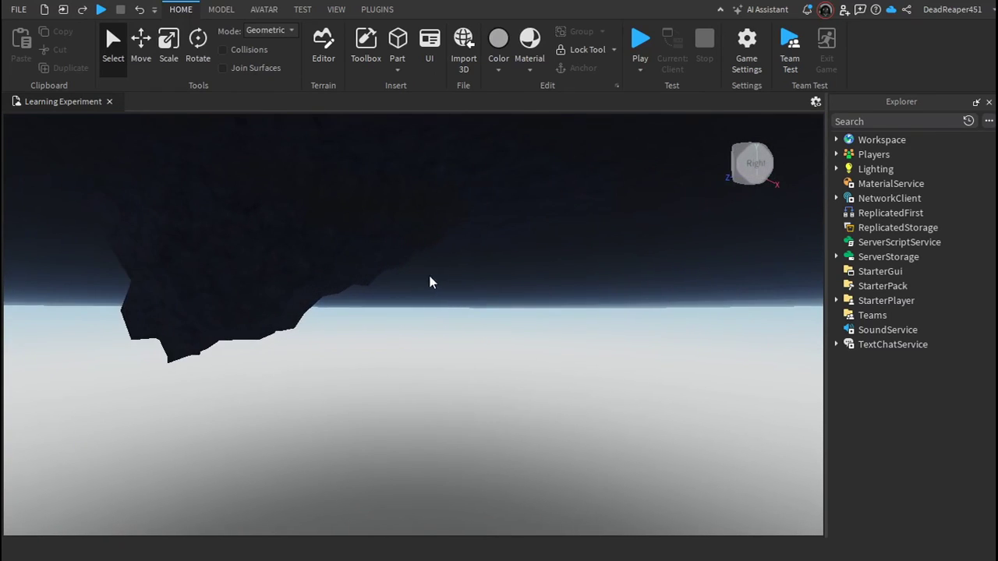
Leave the cave and examine the house and mountains from high above.
{"action": "right_click_drag", "start_coordinate": [184, 237], "coordinate": [475, 285]}
{"action": "key", "text": "w"}
{"action": "key", "text": "s"}
{"action": "key", "text": "s"}
{"action": "key", "text": "w"}
{"action": "key", "text": "s"}
{"action": "key", "text": "w"}
{"action": "key", "text": "s"}
{"action": "key", "text": "d"}
{"action": "right_click_drag", "start_coordinate": [559, 292], "coordinate": [552, 235]}
{"action": "key", "text": "s"}
{"action": "key", "text": "s"}
{"action": "key", "text": "w"}
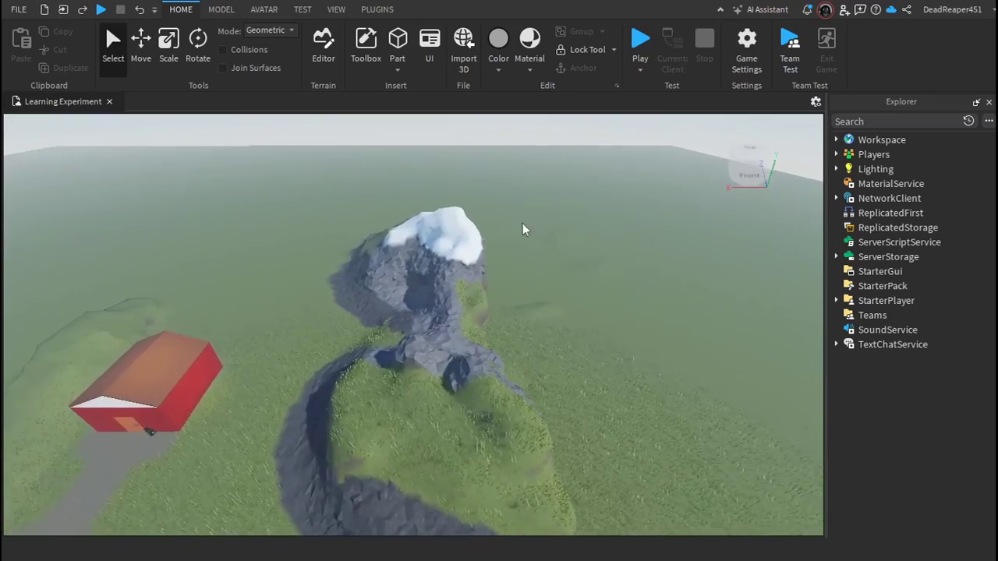
Examine the rock, grass and snow materials around the cave entrance up close, then the whole landscape from afar.
{"action": "key", "text": "a"}
{"action": "right_click_drag", "start_coordinate": [609, 373], "coordinate": [435, 344]}
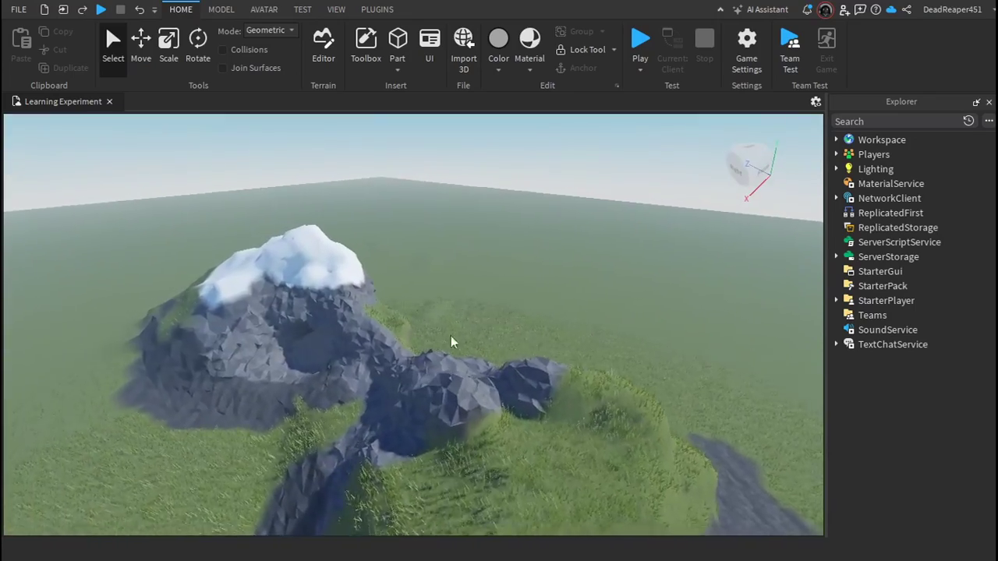
{"action": "right_click_drag", "start_coordinate": [445, 291], "coordinate": [508, 289]}
{"action": "key", "text": "w"}
{"action": "key", "text": "a"}
{"action": "right_click_drag", "start_coordinate": [330, 423], "coordinate": [400, 431]}
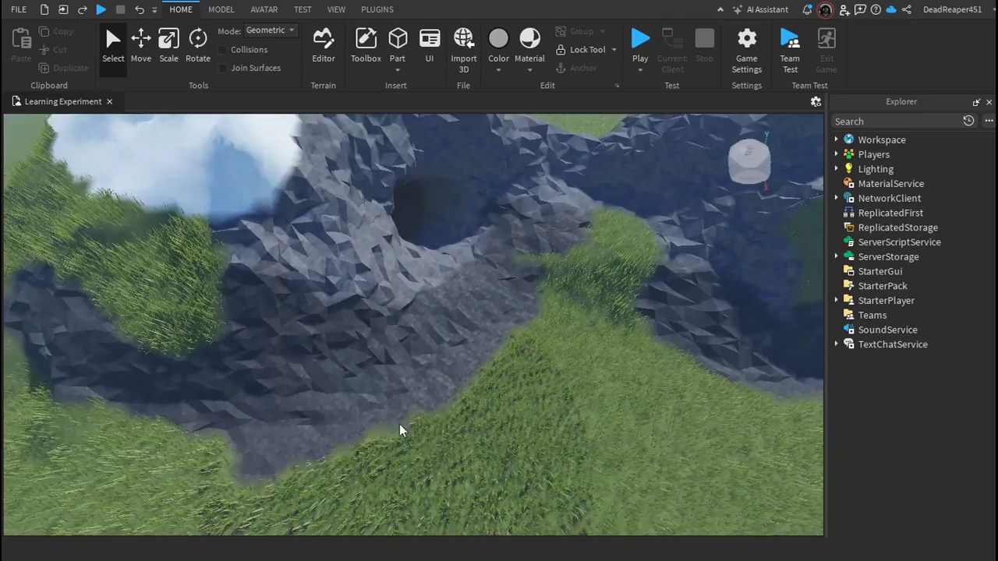
{"action": "key", "text": "w"}
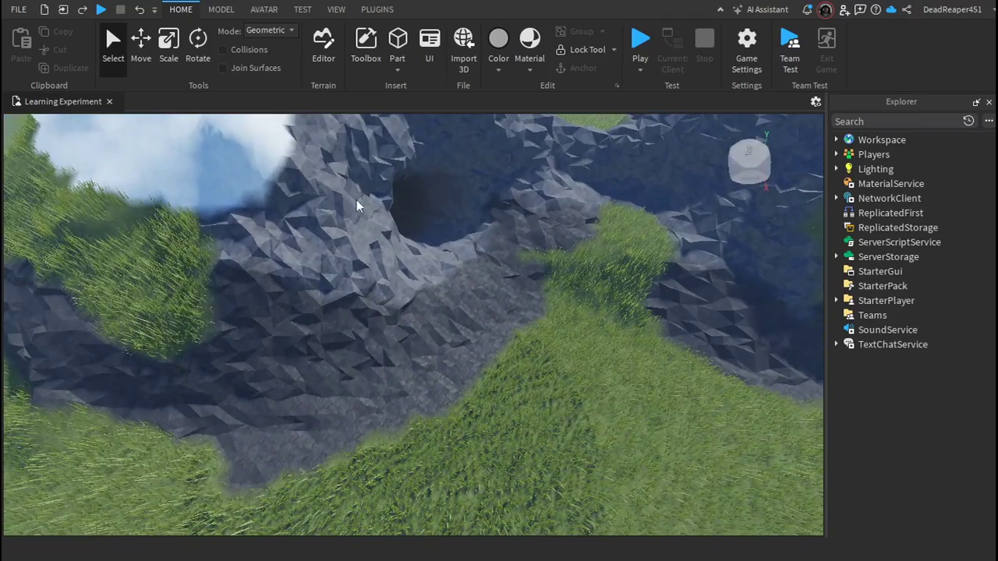
{"action": "right_click_drag", "start_coordinate": [499, 295], "coordinate": [501, 285]}
{"action": "key", "text": "s"}
{"action": "scroll", "coordinate": [497, 293], "scroll_direction": "up", "scroll_amount": 6}
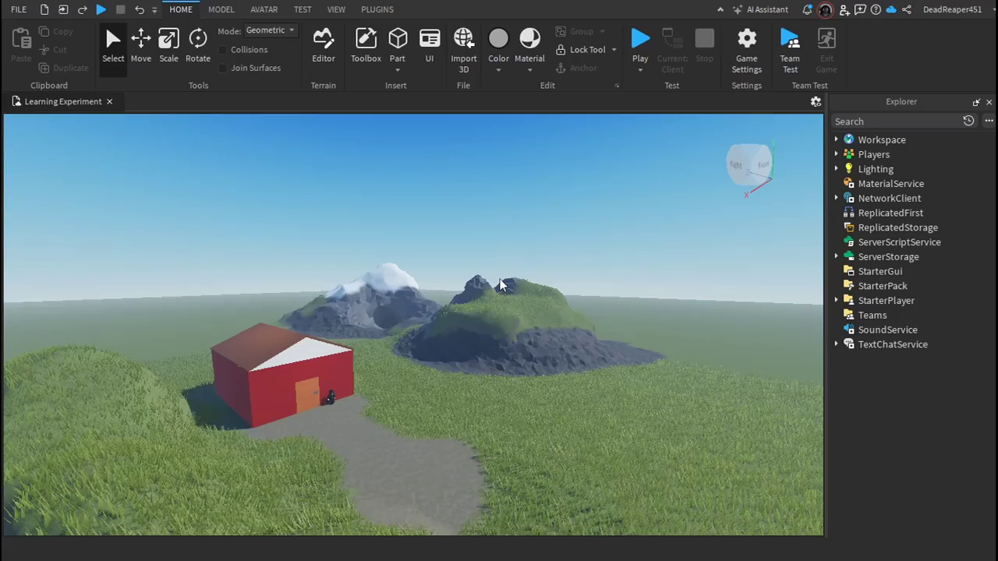
Survey the house and its path from above, then examine the mountain's cave entrance from the front.
{"action": "right_click_drag", "start_coordinate": [465, 315], "coordinate": [464, 310]}
{"action": "key", "text": "d"}
{"action": "key", "text": "e"}
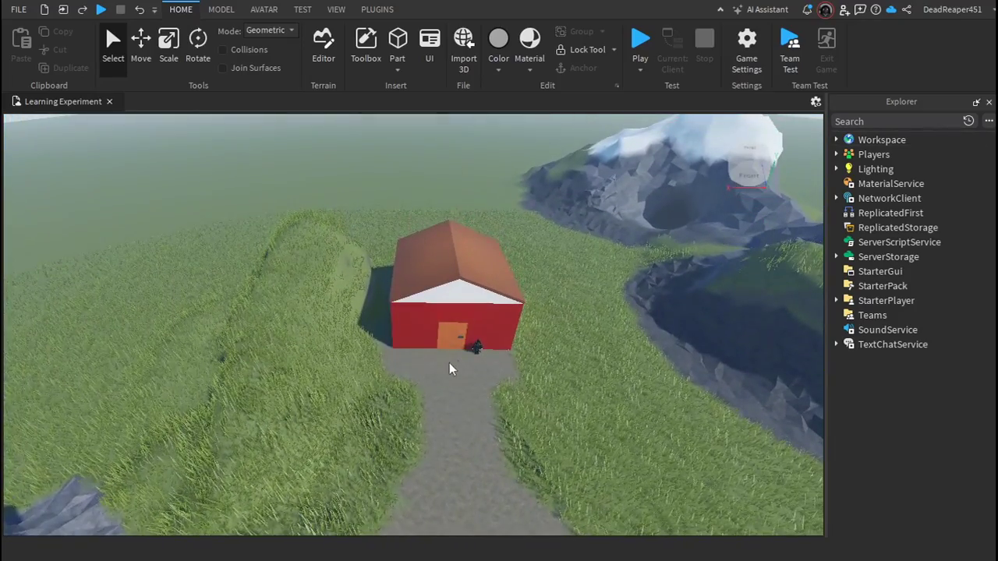
{"action": "key", "text": "w"}
{"action": "right_click_drag", "start_coordinate": [559, 358], "coordinate": [557, 360]}
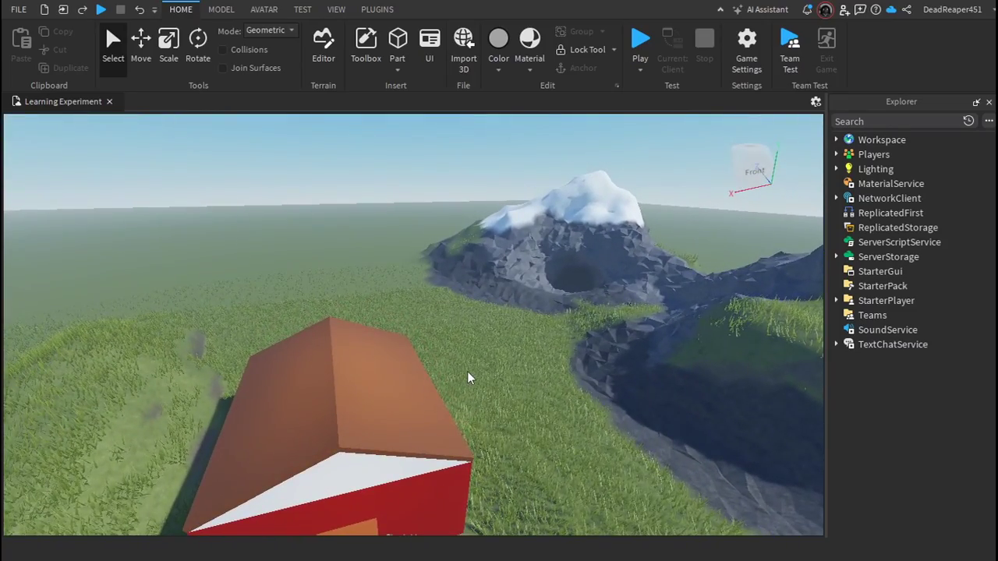
{"action": "key", "text": "w"}
{"action": "right_click_drag", "start_coordinate": [467, 371], "coordinate": [519, 378]}
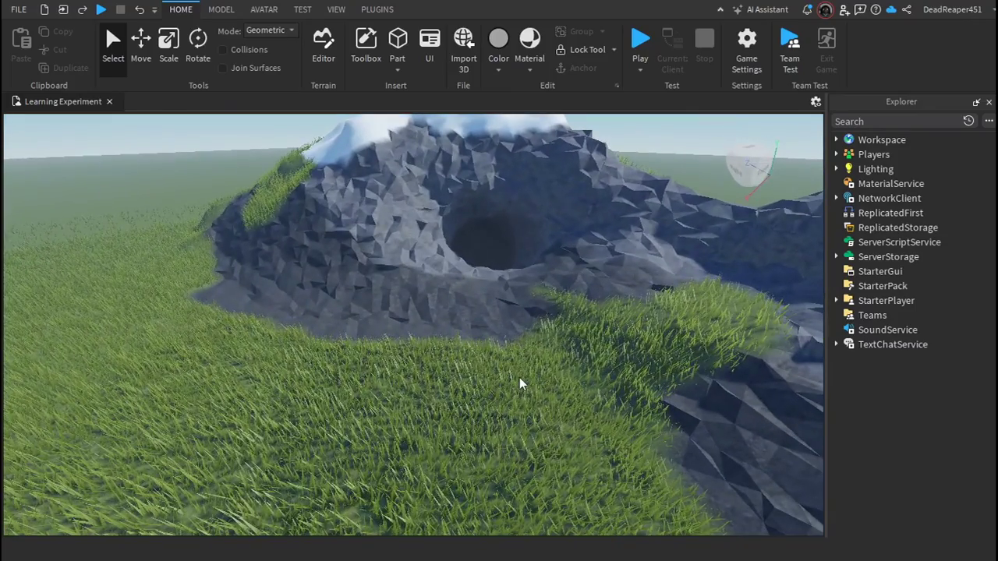
{"action": "key", "text": "w"}
{"action": "right_click_drag", "start_coordinate": [520, 378], "coordinate": [519, 377]}
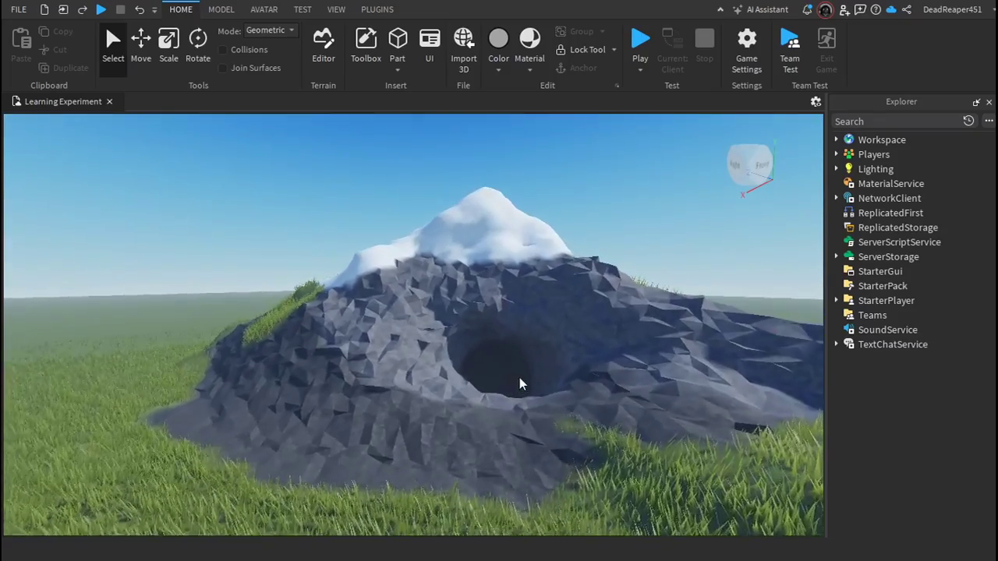
Examine the rock texture and depth of the mountain's cave entrance up close from different angles.
{"action": "scroll", "coordinate": [519, 377], "scroll_direction": "up", "scroll_amount": 8}
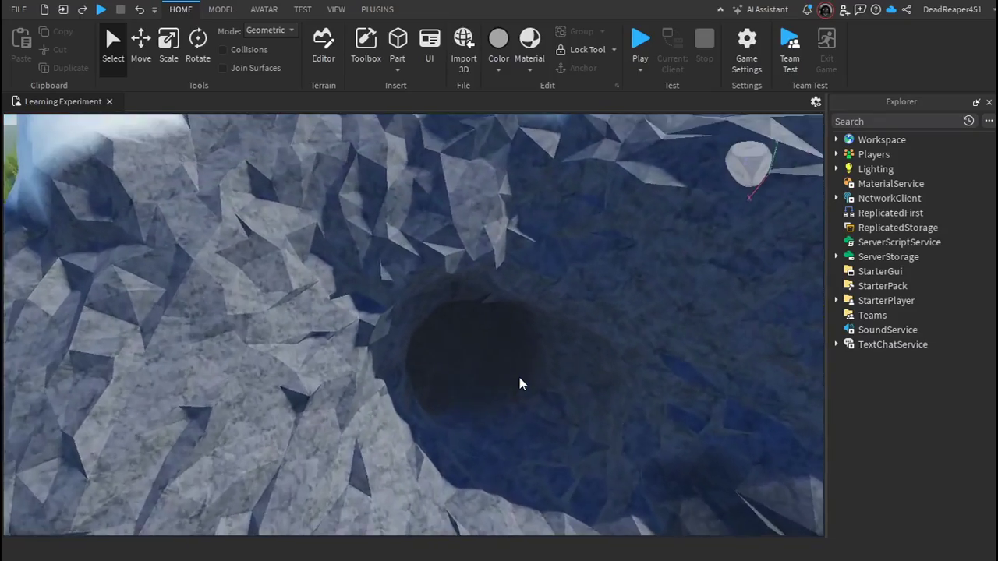
{"action": "scroll", "coordinate": [519, 377], "scroll_direction": "up", "scroll_amount": 3}
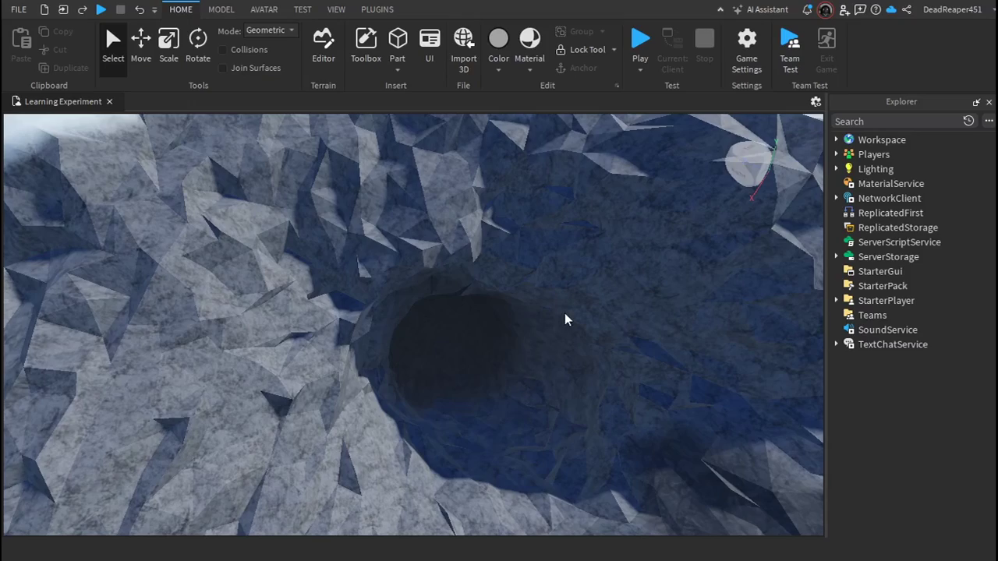
{"action": "scroll", "coordinate": [564, 313], "scroll_direction": "down", "scroll_amount": 10}
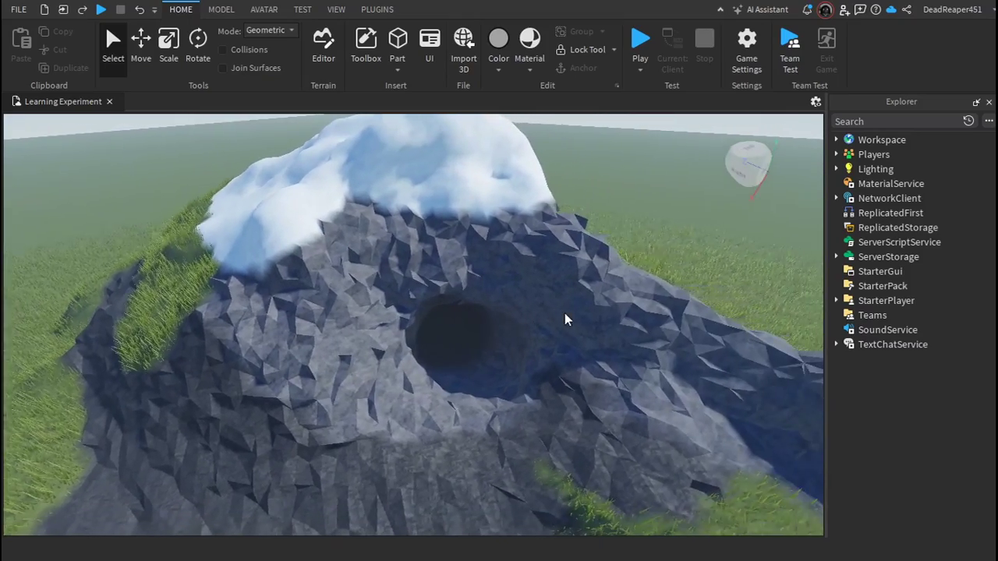
{"action": "scroll", "coordinate": [564, 313], "scroll_direction": "up", "scroll_amount": 10}
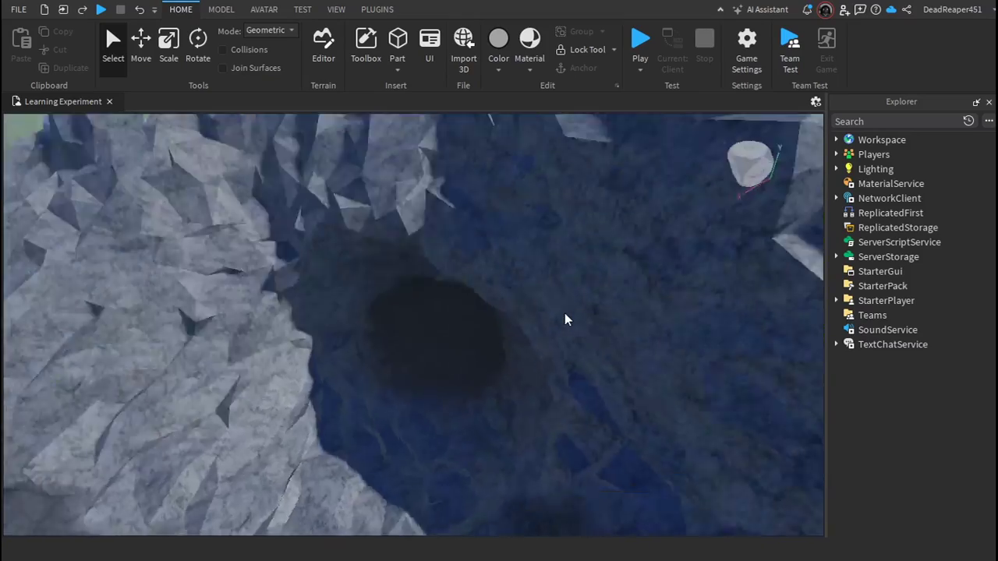
{"action": "scroll", "coordinate": [565, 313], "scroll_direction": "down", "scroll_amount": 3}
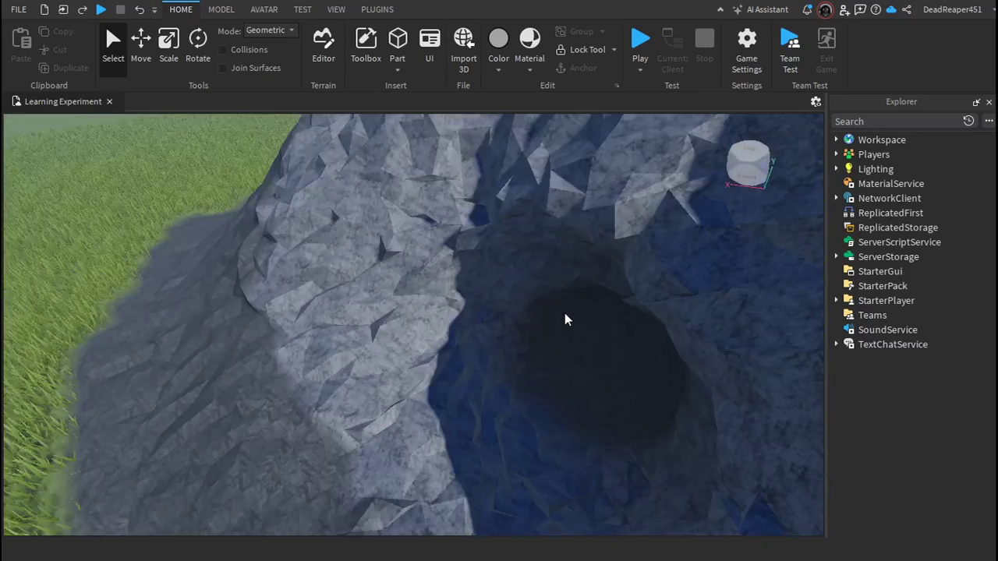
{"action": "scroll", "coordinate": [564, 312], "scroll_direction": "up", "scroll_amount": 3}
{"action": "scroll", "coordinate": [564, 312], "scroll_direction": "down", "scroll_amount": 3}
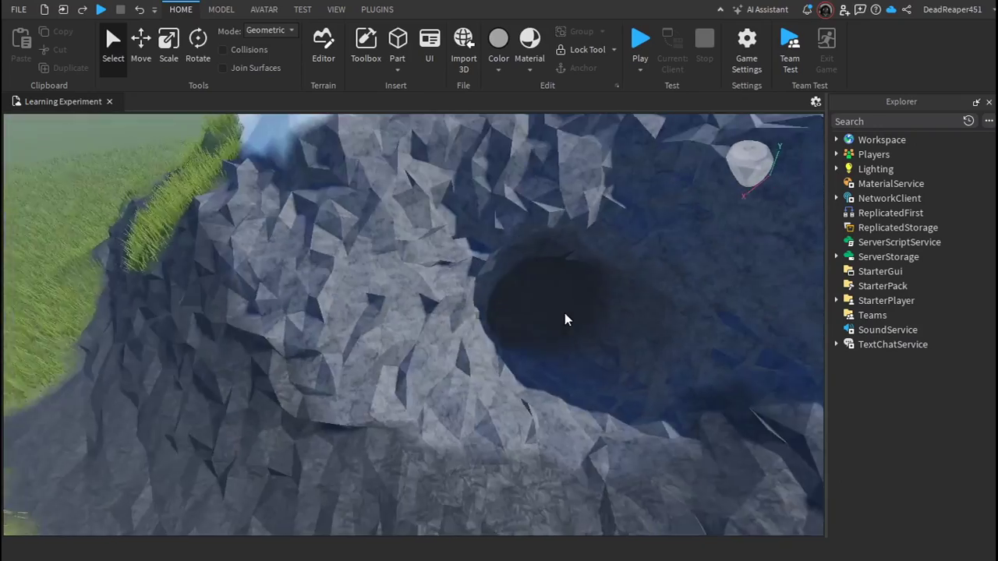
{"action": "scroll", "coordinate": [564, 313], "scroll_direction": "down", "scroll_amount": 3}
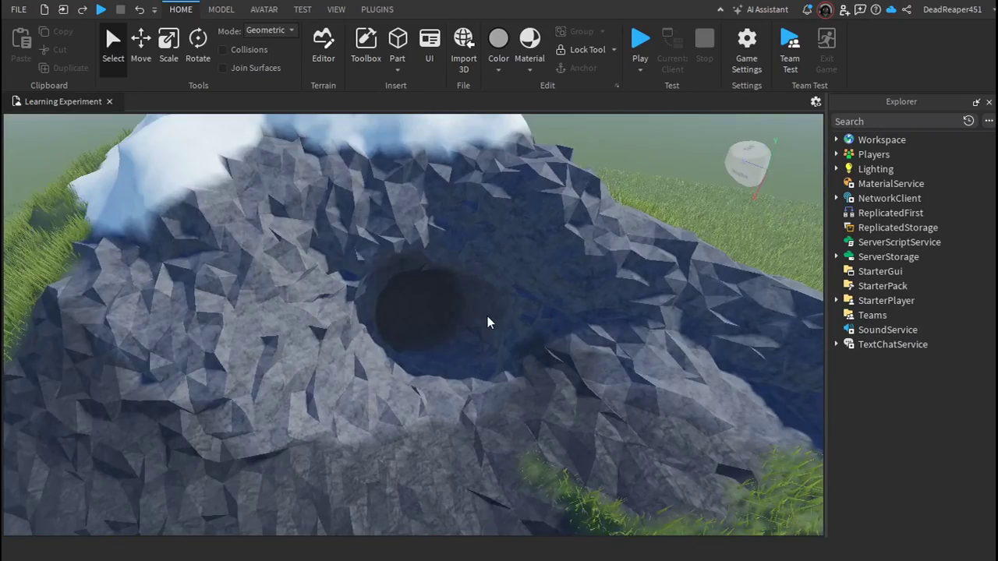
Survey the snow-capped mountain with its cave and the neighbouring rocky ridge from farther away.
{"action": "scroll", "coordinate": [488, 317], "scroll_direction": "down", "scroll_amount": 5}
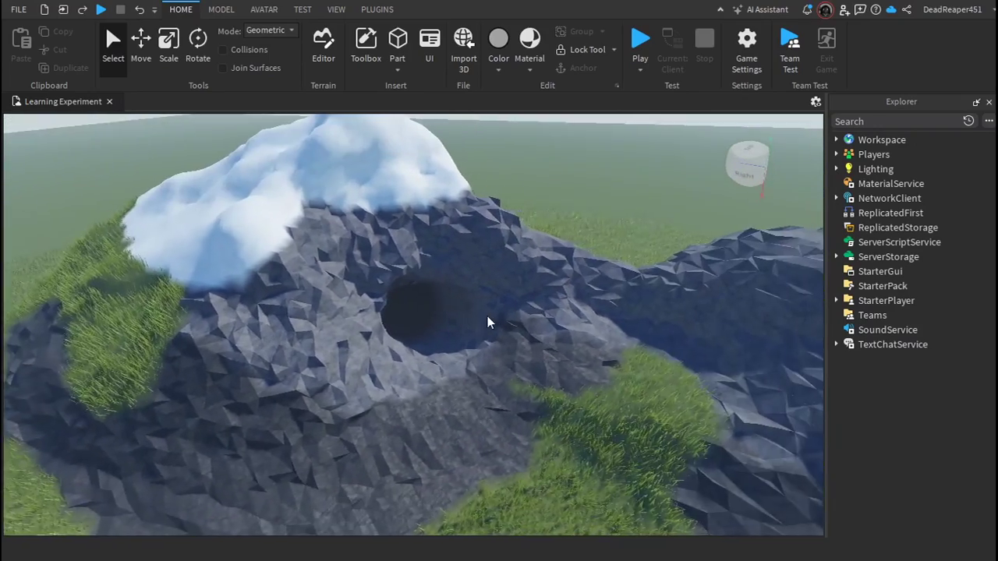
{"action": "scroll", "coordinate": [487, 321], "scroll_direction": "down", "scroll_amount": 5}
{"action": "right_click_drag", "start_coordinate": [487, 322], "coordinate": [494, 312]}
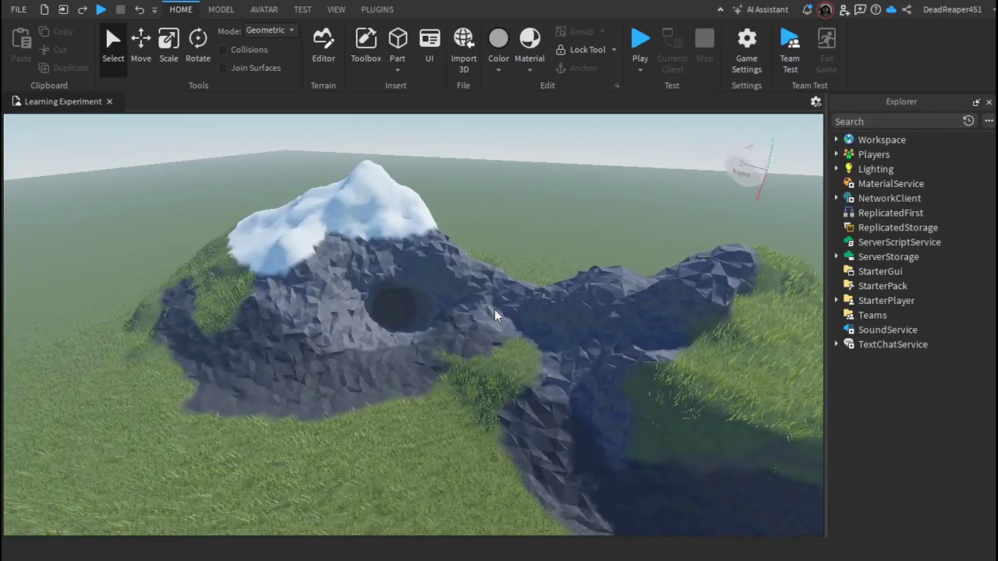
{"action": "scroll", "coordinate": [488, 314], "scroll_direction": "up", "scroll_amount": 5}
{"action": "scroll", "coordinate": [487, 312], "scroll_direction": "down", "scroll_amount": 4}
{"action": "key", "text": "a"}
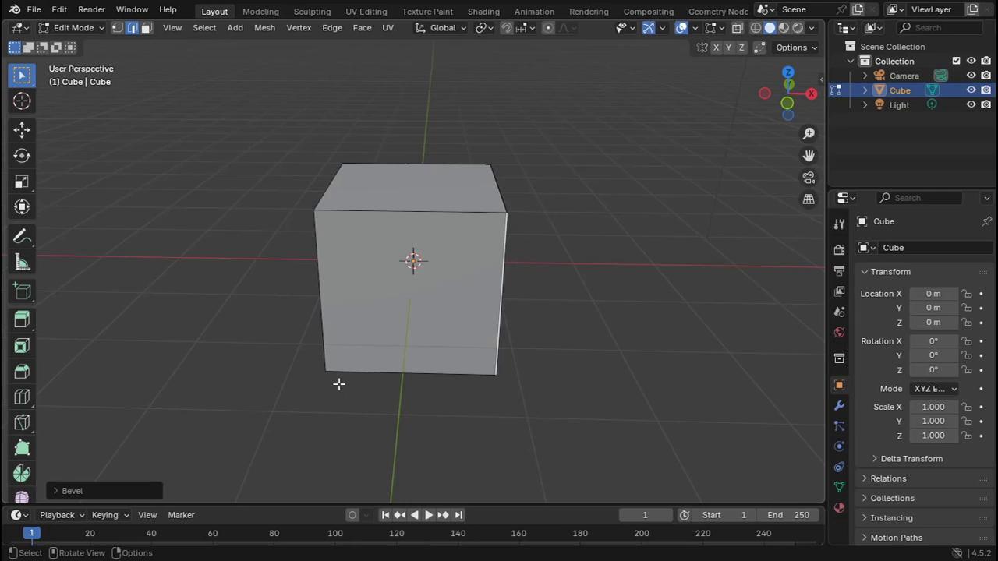
Switch to Blender and view the default cube from afar, from below and from the front.
{"action": "scroll", "coordinate": [483, 377], "scroll_direction": "down", "scroll_amount": 5}
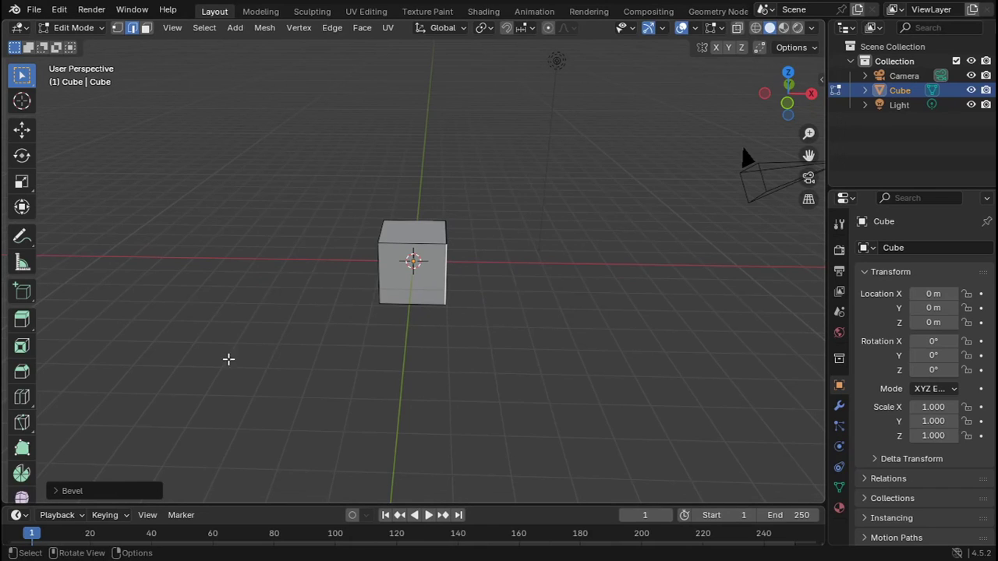
{"action": "middle_click_drag", "start_coordinate": [66, 337], "coordinate": [385, 226]}
{"action": "middle_click_drag", "start_coordinate": [512, 266], "coordinate": [445, 114]}
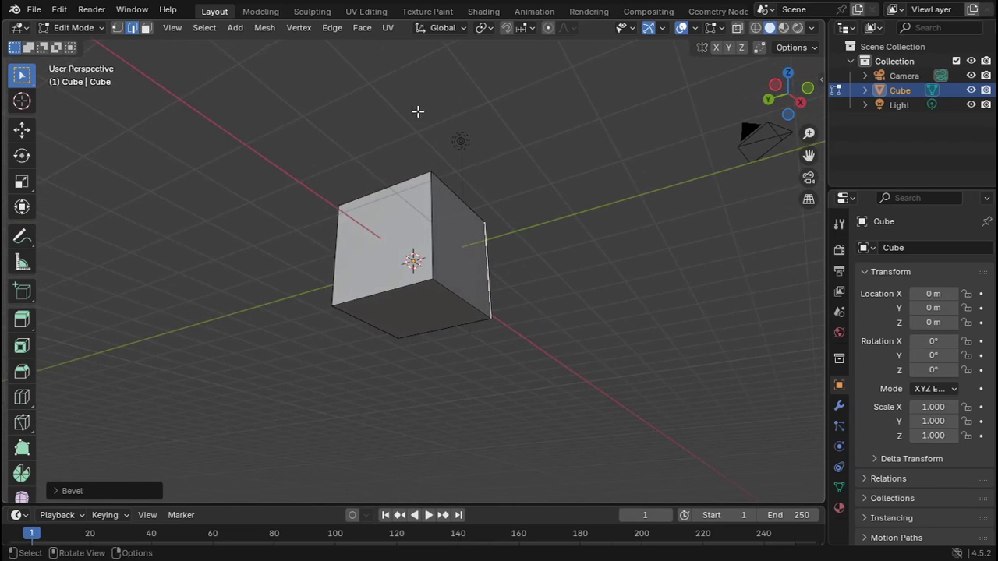
{"action": "middle_click_drag", "start_coordinate": [571, 232], "coordinate": [440, 345]}
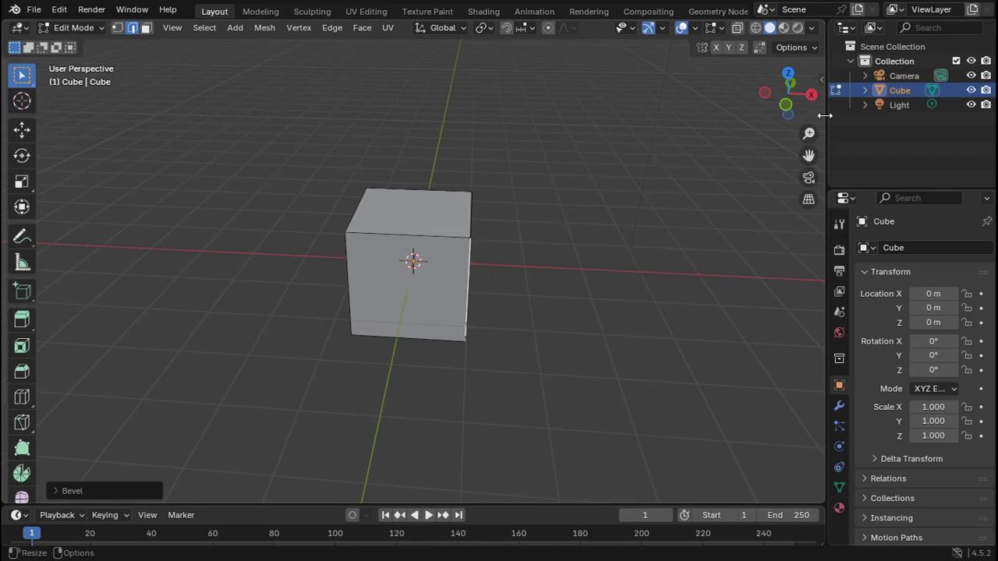
Try the vertex and edge selection modes on the cube and view its selected vertical edge from above and below.
{"action": "left_click", "coordinate": [118, 29]}
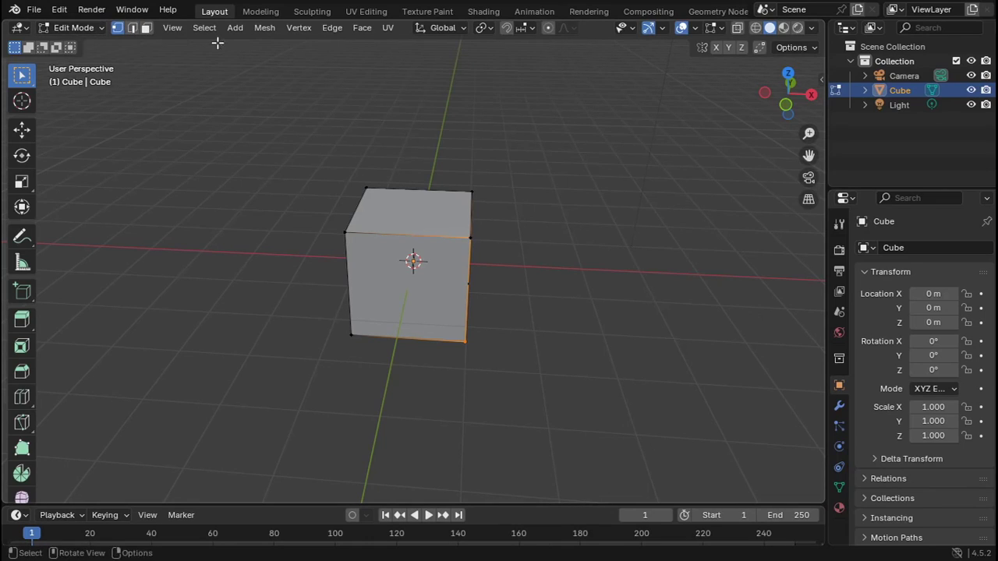
{"action": "left_click", "coordinate": [134, 28]}
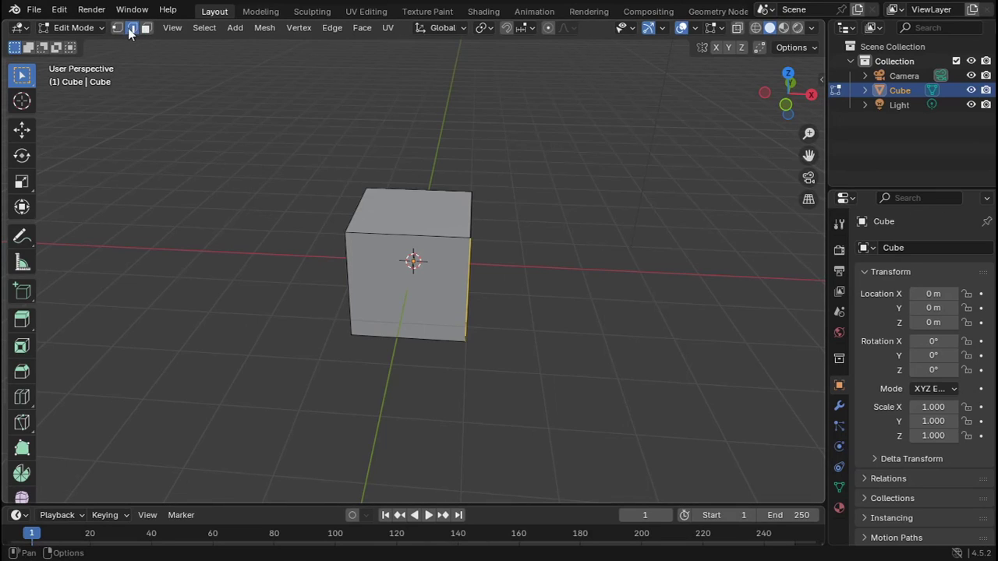
{"action": "middle_click_drag", "start_coordinate": [597, 210], "coordinate": [48, 123]}
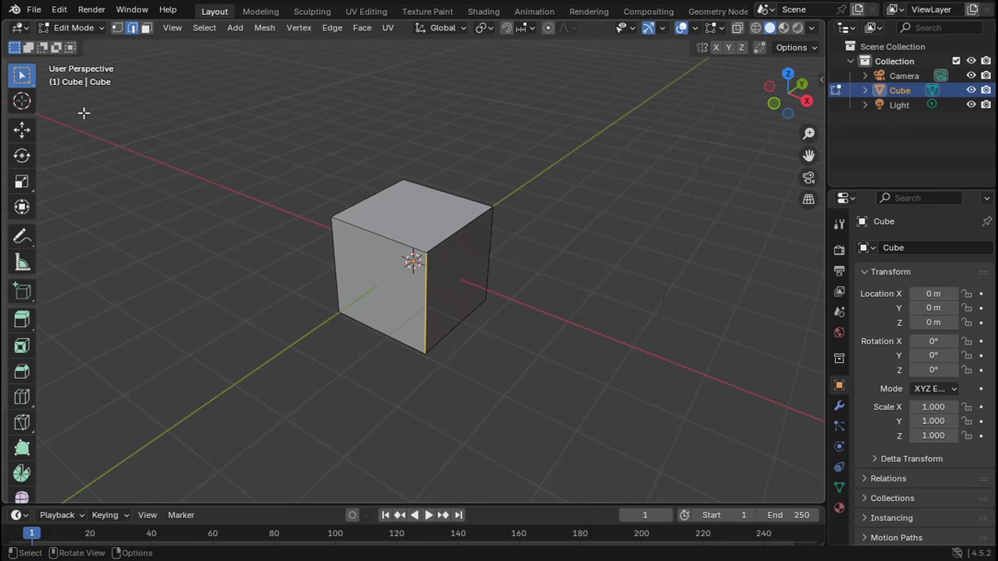
{"action": "scroll", "coordinate": [526, 229], "scroll_direction": "down", "scroll_amount": 2}
{"action": "scroll", "coordinate": [522, 267], "scroll_direction": "up", "scroll_amount": 2}
{"action": "scroll", "coordinate": [517, 269], "scroll_direction": "down", "scroll_amount": 3}
{"action": "scroll", "coordinate": [434, 296], "scroll_direction": "up", "scroll_amount": 2}
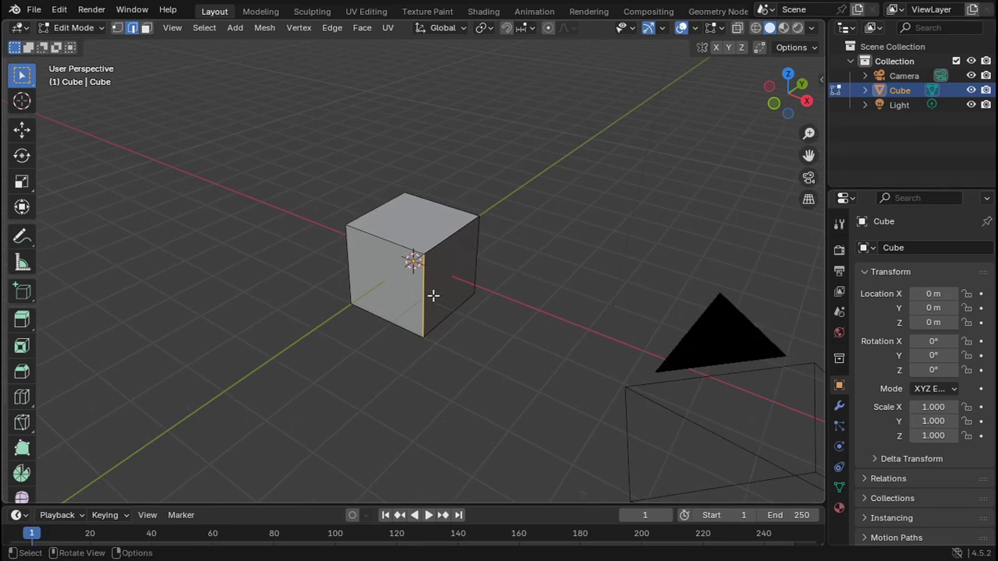
{"action": "middle_click_drag", "start_coordinate": [460, 310], "coordinate": [479, 214]}
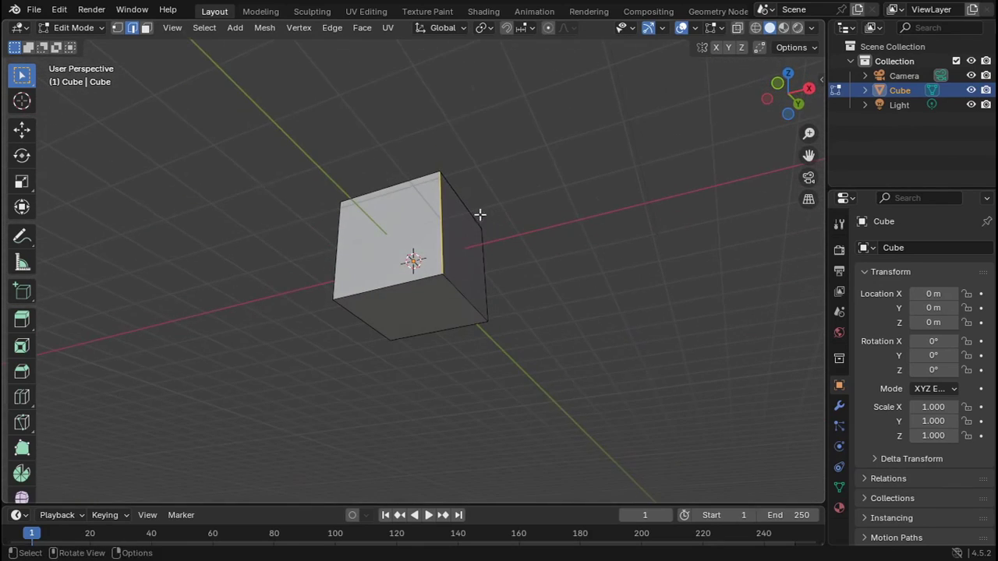
Switch to face selection and scale the cube's bottom face up to about 4.3 times its size.
{"action": "left_click", "coordinate": [146, 27]}
{"action": "left_click", "coordinate": [390, 304]}
{"action": "middle_click_drag", "start_coordinate": [555, 335], "coordinate": [516, 380]}
{"action": "key", "text": "s"}
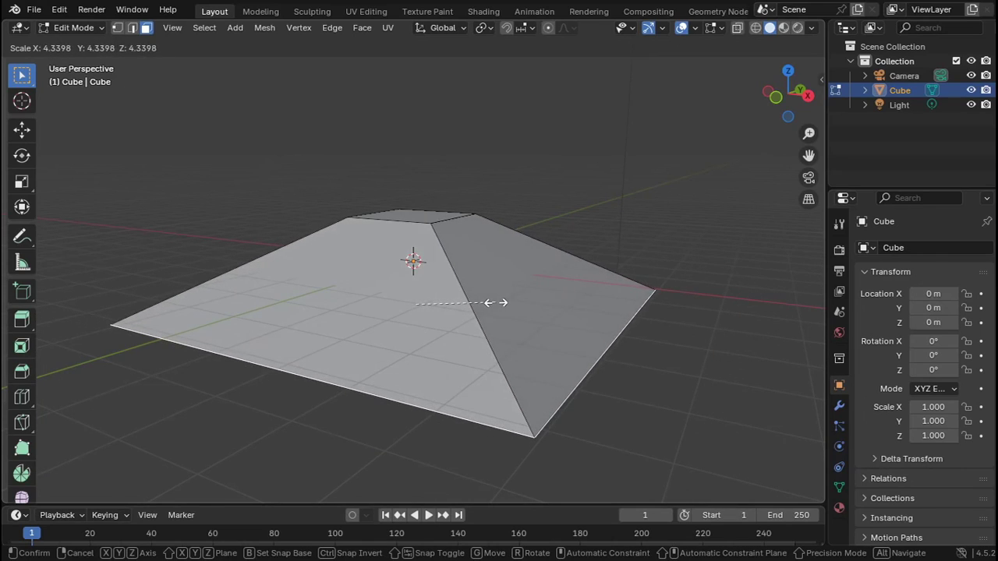
{"action": "left_click", "coordinate": [499, 301]}
Select the small top face of the widened cube.
{"action": "middle_click_drag", "start_coordinate": [608, 227], "coordinate": [425, 180]}
{"action": "left_click", "coordinate": [426, 225]}
{"action": "middle_click_drag", "start_coordinate": [535, 151], "coordinate": [565, 156]}
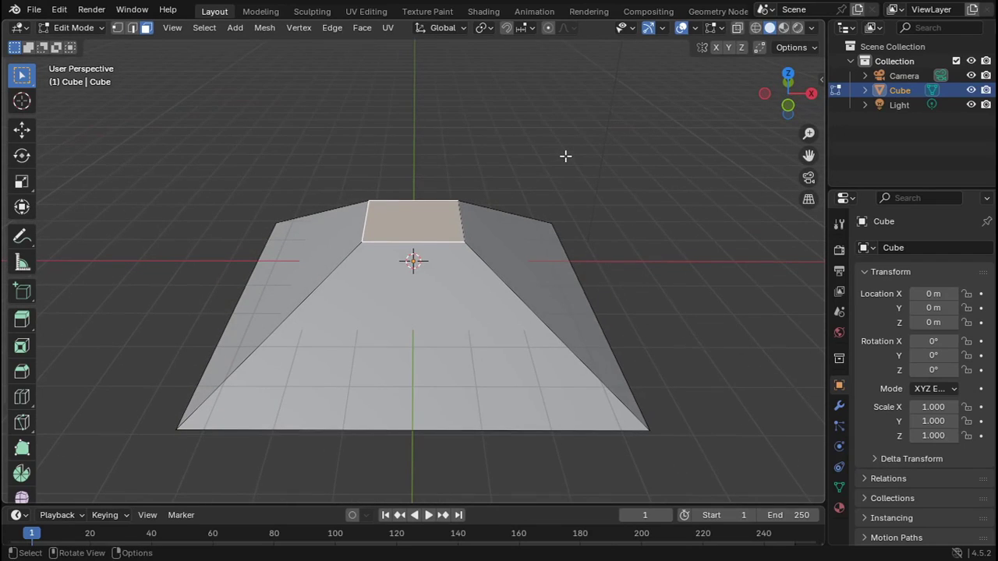
Try extruding the top face sideways along the global X axis and undo the extrusion.
{"action": "key", "text": "e"}
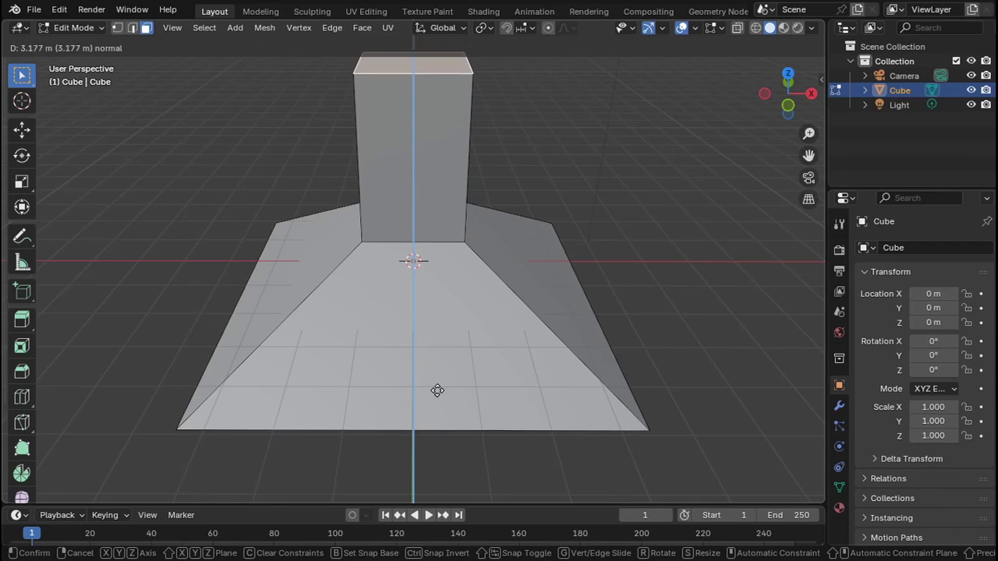
{"action": "key", "text": "x"}
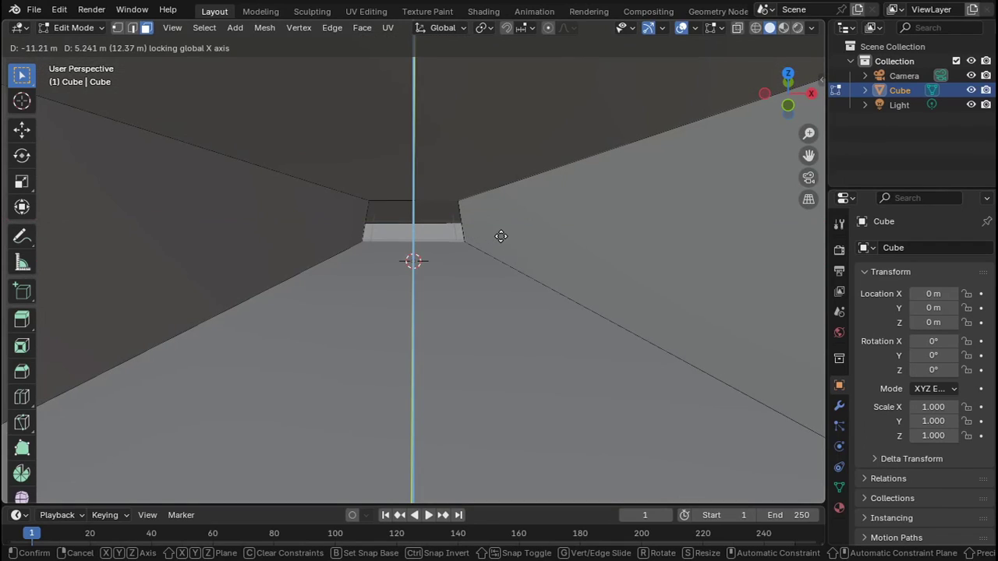
{"action": "key", "text": "x"}
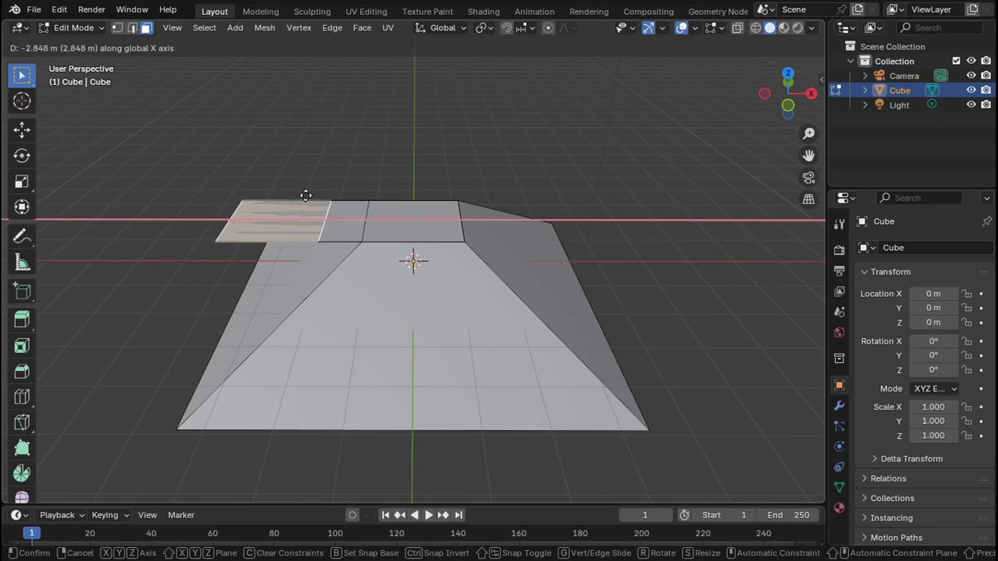
{"action": "left_click", "coordinate": [325, 174]}
{"action": "key", "text": "ctrl+z"}
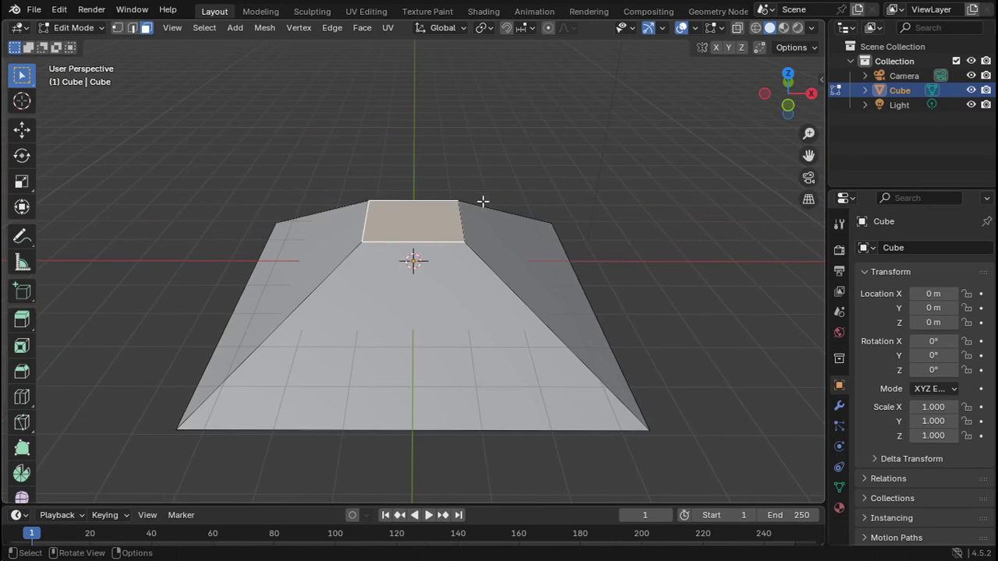
Extrude the top face upward about 2.7 m to form a square column.
{"action": "scroll", "coordinate": [503, 191], "scroll_direction": "down", "scroll_amount": 1}
{"action": "middle_click_drag", "start_coordinate": [501, 167], "coordinate": [412, 249]}
{"action": "key", "text": "e"}
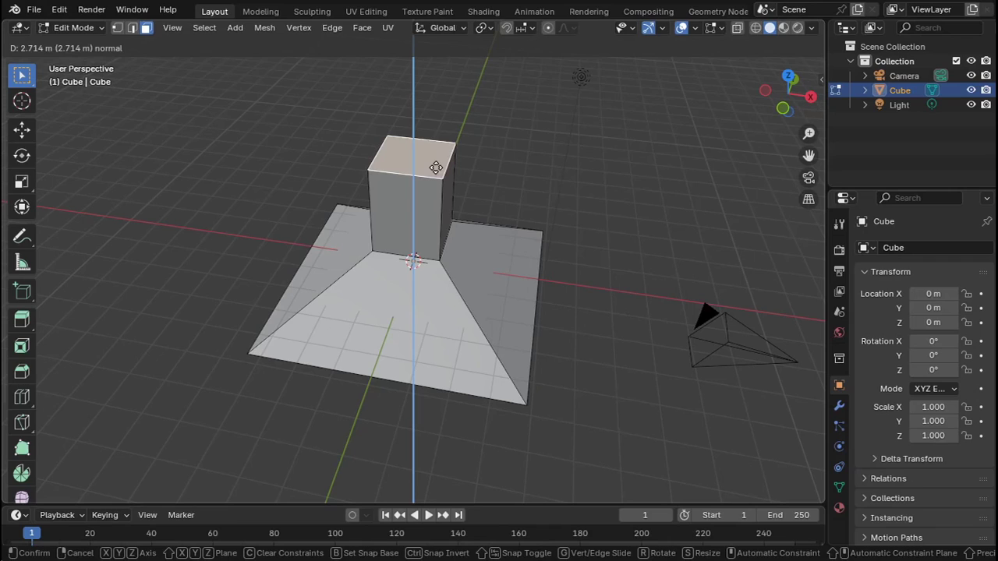
{"action": "left_click", "coordinate": [436, 168]}
{"action": "right_click", "coordinate": [560, 158]}
Box-select the column's top and front faces.
{"action": "left_click_drag", "start_coordinate": [461, 138], "coordinate": [494, 113]}
{"action": "middle_click_drag", "start_coordinate": [499, 109], "coordinate": [577, 71]}
{"action": "left_click_drag", "start_coordinate": [370, 121], "coordinate": [520, 192]}
{"action": "middle_click_drag", "start_coordinate": [580, 143], "coordinate": [483, 155]}
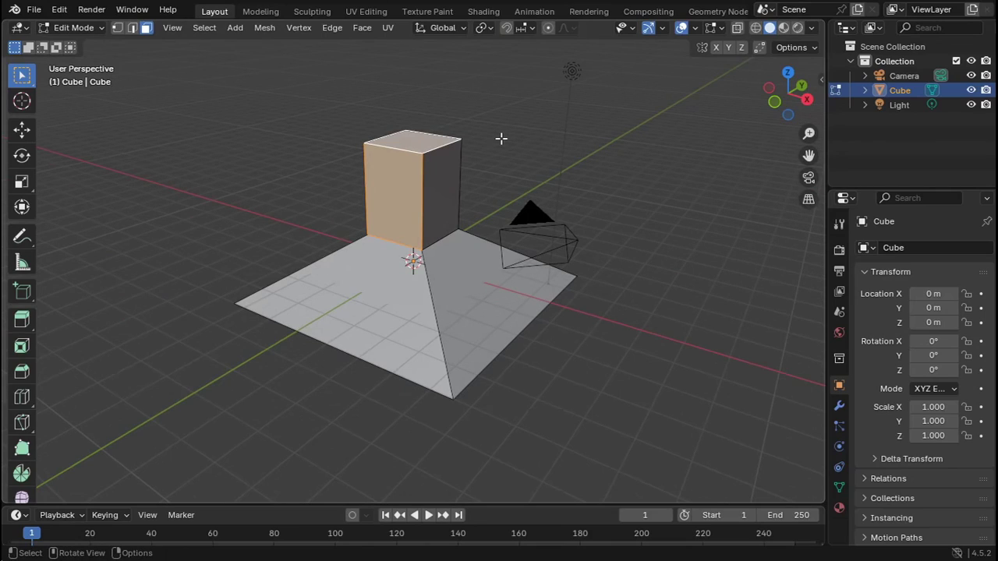
Add four horizontal loop cuts around the column.
{"action": "key", "text": "ctrl+r"}
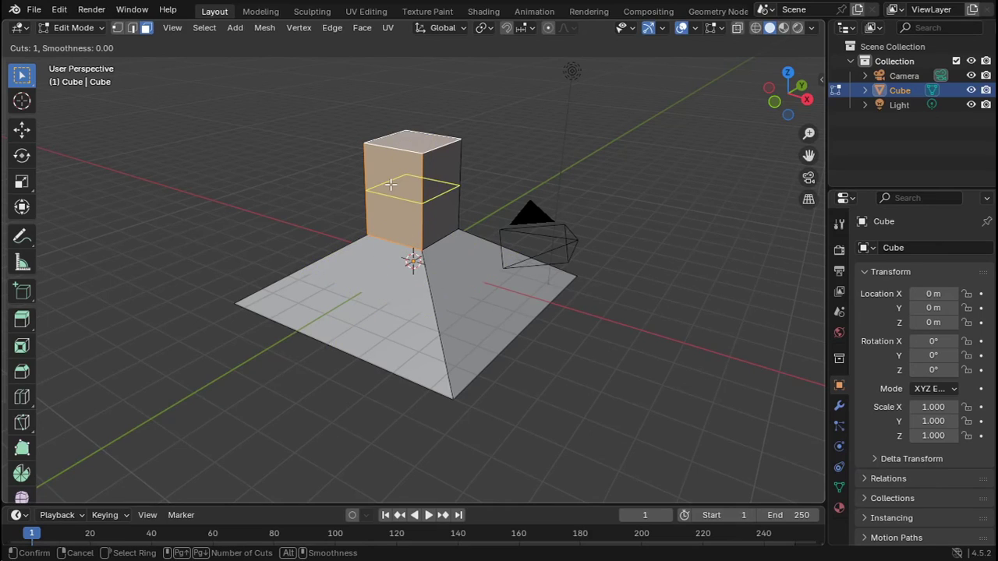
{"action": "scroll", "coordinate": [424, 199], "scroll_direction": "up", "scroll_amount": 3}
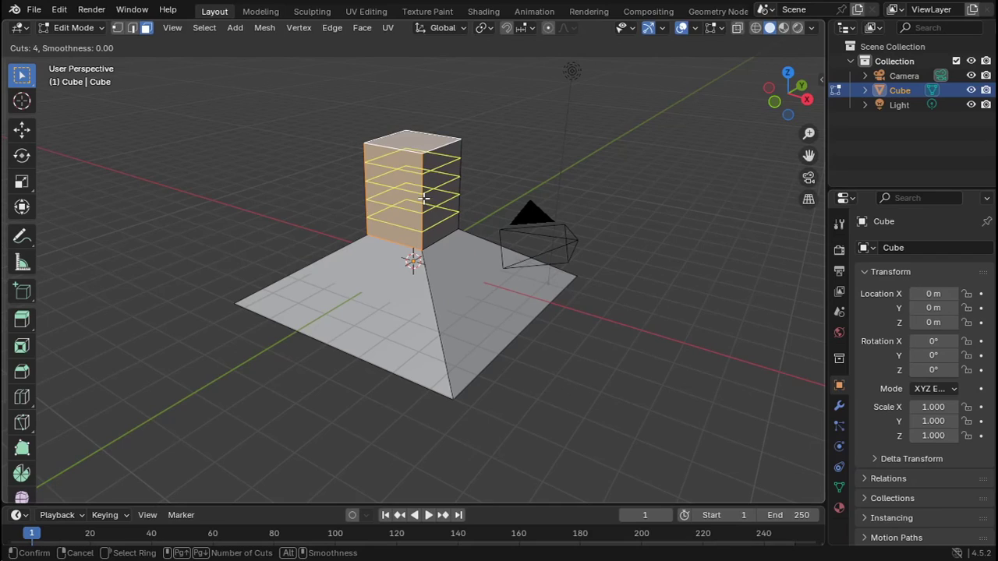
{"action": "left_click", "coordinate": [423, 199]}
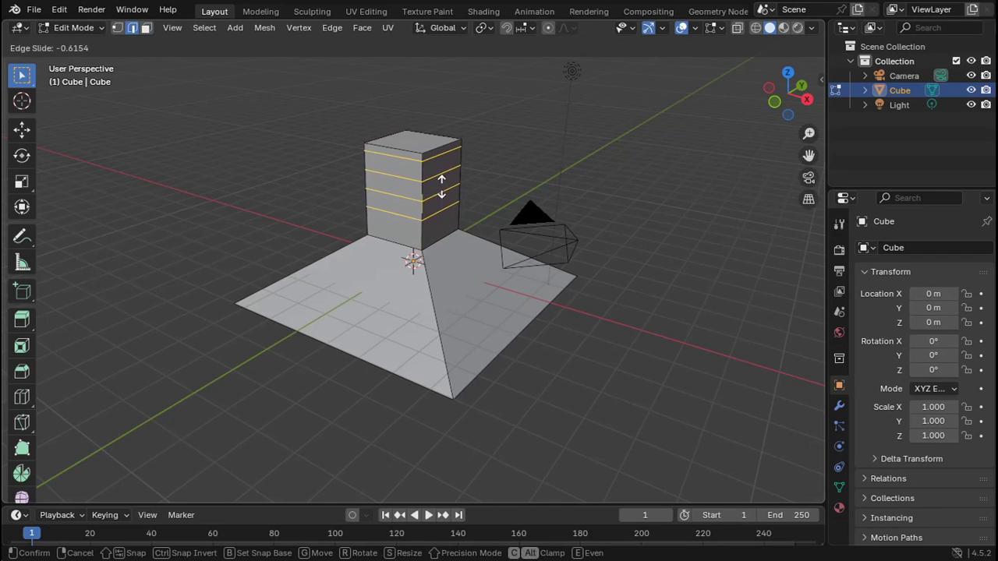
{"action": "left_click", "coordinate": [436, 215]}
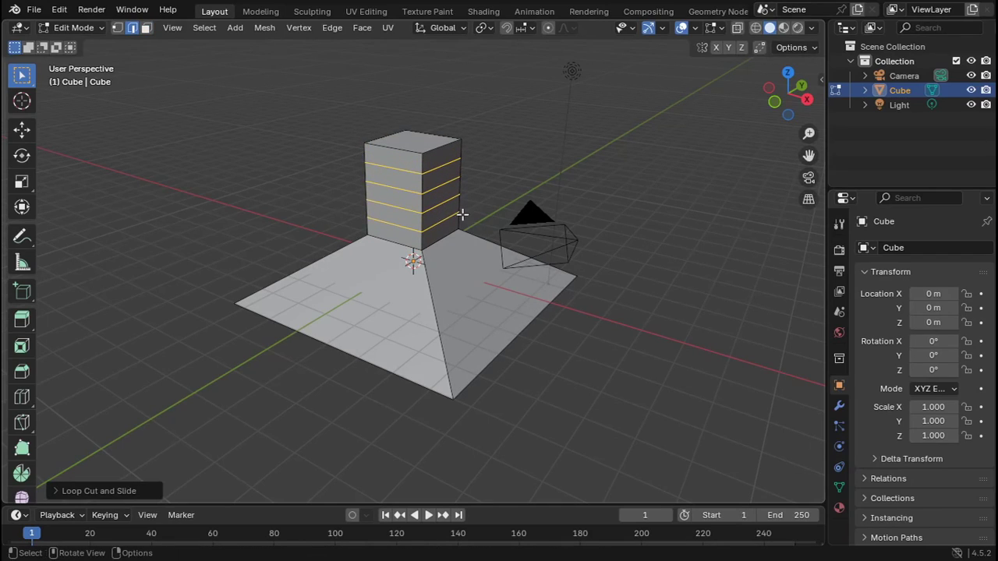
{"action": "scroll", "coordinate": [479, 185], "scroll_direction": "down", "scroll_amount": 1}
{"action": "middle_click_drag", "start_coordinate": [506, 187], "coordinate": [507, 187]}
{"action": "scroll", "coordinate": [541, 195], "scroll_direction": "up", "scroll_amount": 2}
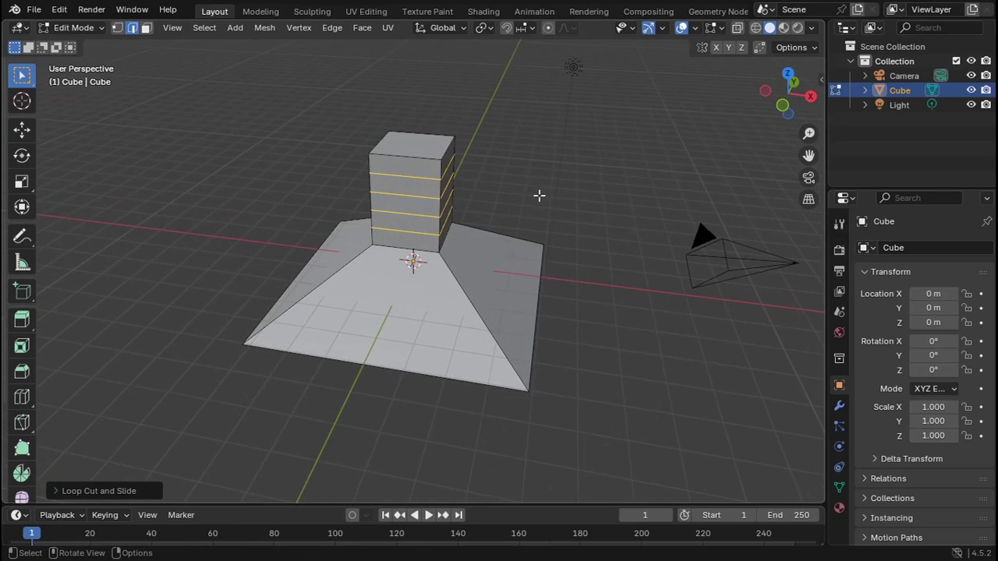
Try moving one sloped corner edge of the pyramid base freely and undo the move.
{"action": "left_click", "coordinate": [522, 189]}
{"action": "scroll", "coordinate": [472, 170], "scroll_direction": "up", "scroll_amount": 2}
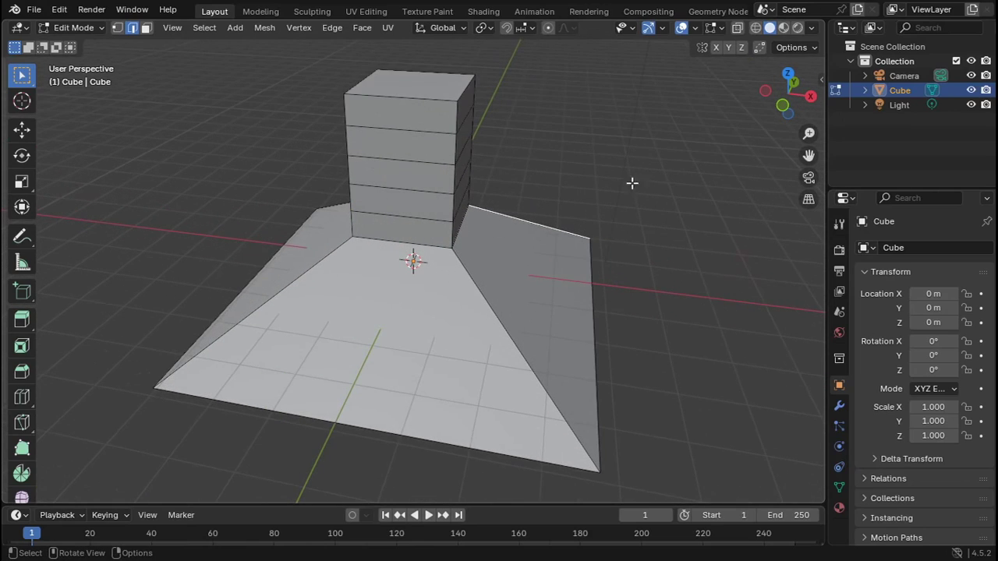
{"action": "scroll", "coordinate": [602, 173], "scroll_direction": "down", "scroll_amount": 1}
{"action": "middle_click_drag", "start_coordinate": [537, 174], "coordinate": [439, 160]}
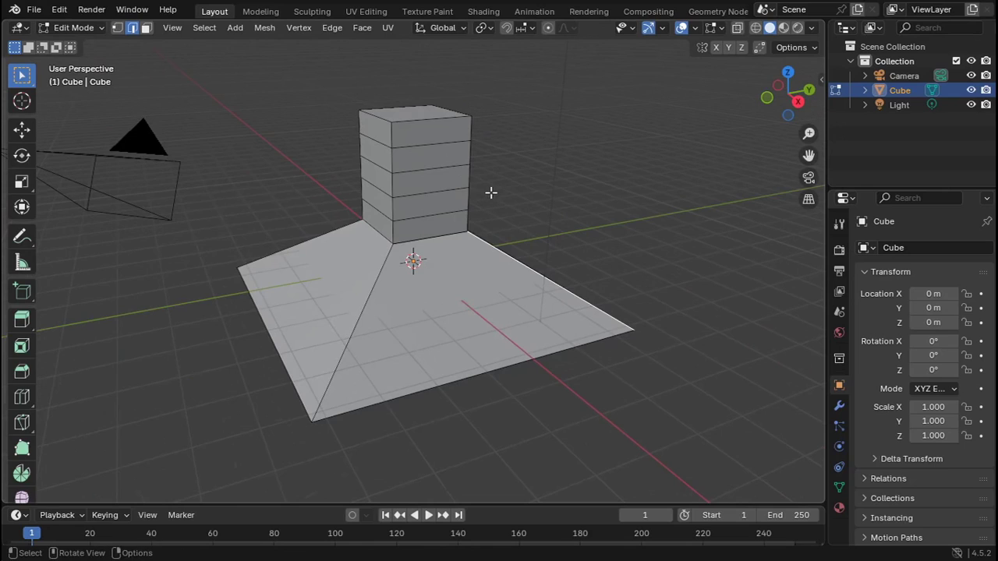
{"action": "middle_click_drag", "start_coordinate": [492, 192], "coordinate": [517, 223]}
{"action": "scroll", "coordinate": [517, 222], "scroll_direction": "up", "scroll_amount": 1}
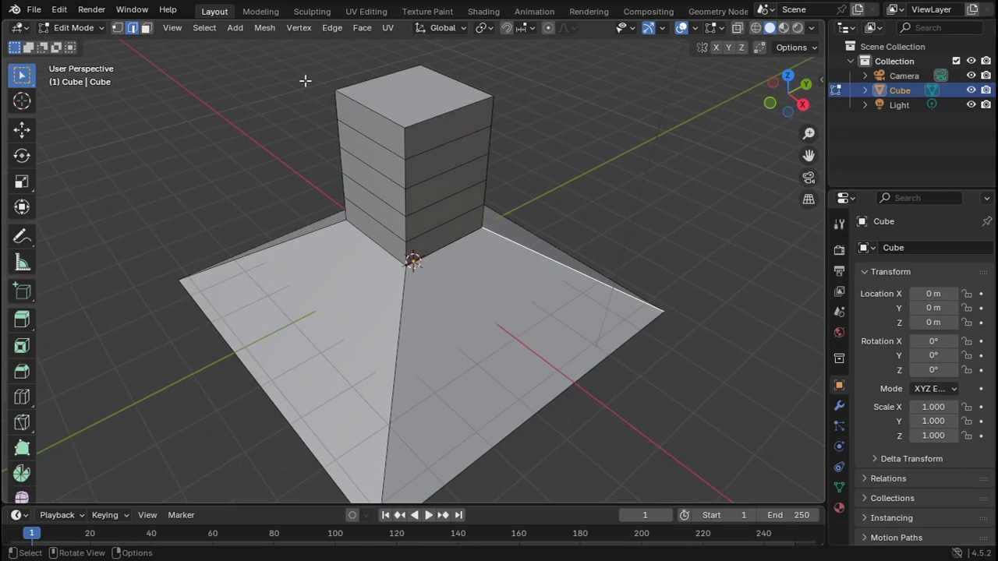
{"action": "scroll", "coordinate": [383, 105], "scroll_direction": "down", "scroll_amount": 2}
{"action": "key", "text": "g"}
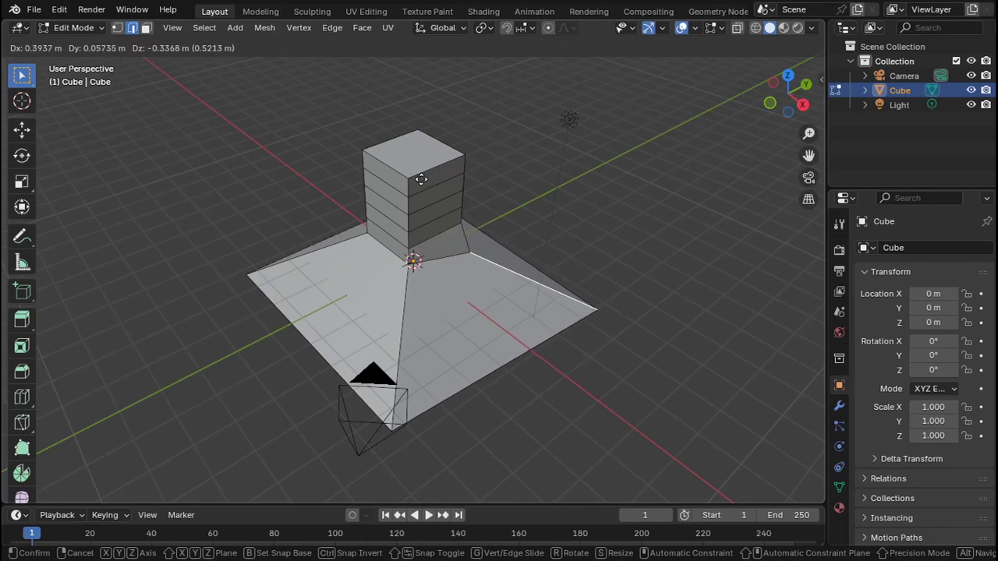
{"action": "left_click", "coordinate": [610, 235]}
{"action": "key", "text": "ctrl+z"}
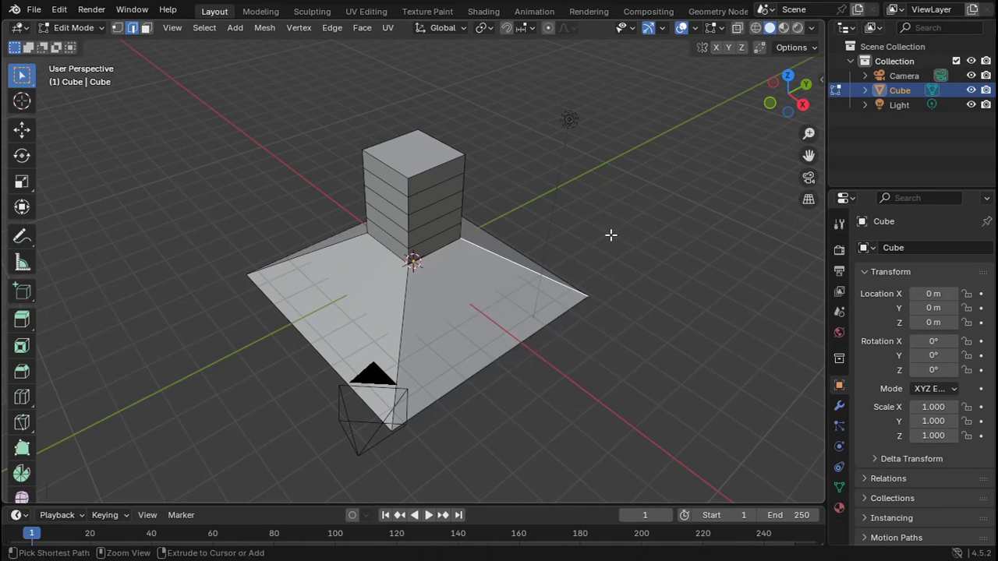
Switch to face selection and box-select all the faces on two adjacent sides of the column.
{"action": "middle_click_drag", "start_coordinate": [535, 207], "coordinate": [491, 178]}
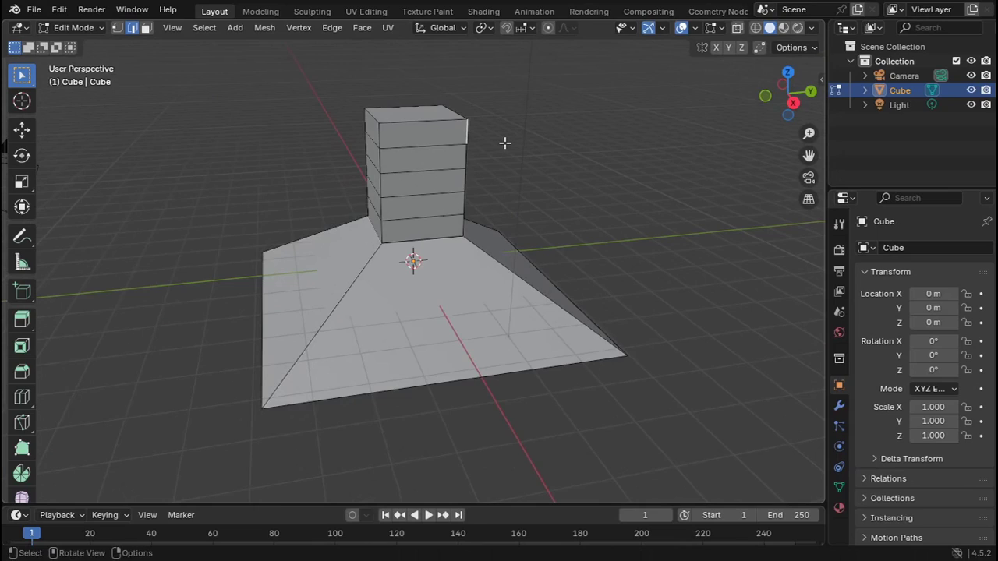
{"action": "scroll", "coordinate": [506, 143], "scroll_direction": "up", "scroll_amount": 2}
{"action": "left_click", "coordinate": [146, 31]}
{"action": "scroll", "coordinate": [280, 102], "scroll_direction": "down", "scroll_amount": 3}
{"action": "left_click_drag", "start_coordinate": [290, 103], "coordinate": [492, 201]}
{"action": "left_click_drag", "start_coordinate": [317, 123], "coordinate": [491, 218]}
{"action": "left_click_drag", "start_coordinate": [305, 117], "coordinate": [514, 234]}
{"action": "middle_click_drag", "start_coordinate": [520, 162], "coordinate": [679, 132]}
{"action": "left_click_drag", "start_coordinate": [321, 84], "coordinate": [519, 220]}
{"action": "mouse_move", "coordinate": [519, 221]}
{"action": "middle_mouse_down"}
{"action": "mouse_move", "coordinate": [515, 202]}
{"action": "mouse_move", "coordinate": [368, 214]}
{"action": "mouse_move", "coordinate": [526, 256]}
{"action": "mouse_move", "coordinate": [597, 225]}
{"action": "mouse_move", "coordinate": [502, 221]}
{"action": "middle_mouse_up"}
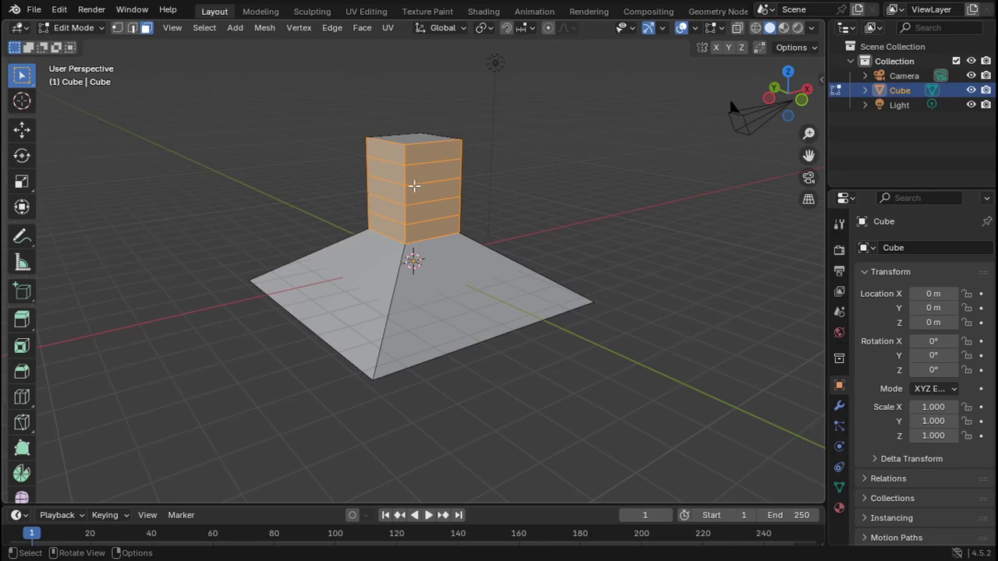
Try beveling the column's selected side faces.
{"action": "scroll", "coordinate": [414, 185], "scroll_direction": "up", "scroll_amount": 1}
{"action": "scroll", "coordinate": [414, 186], "scroll_direction": "down", "scroll_amount": 1}
{"action": "key", "text": "ctrl+b"}
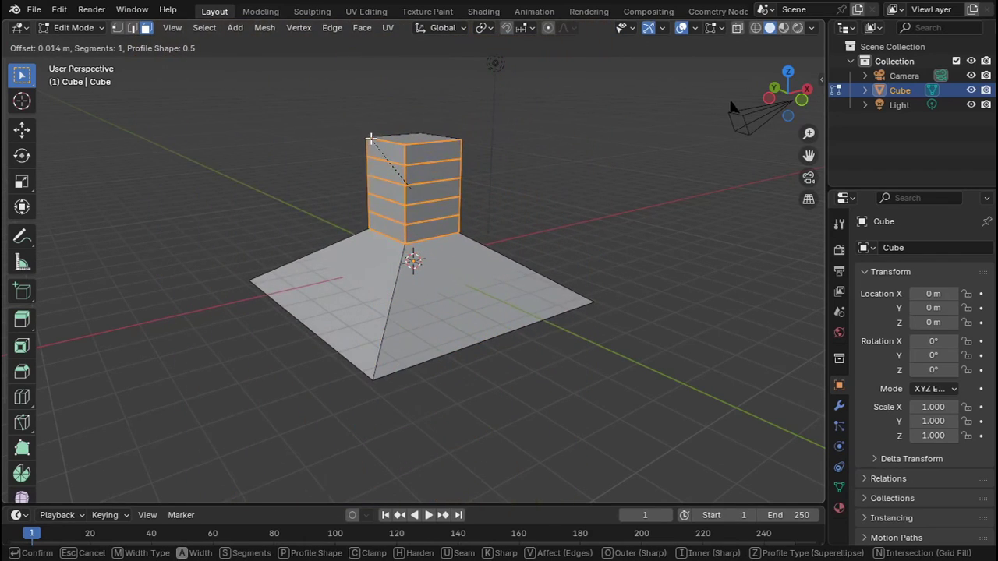
{"action": "key", "text": "Escape"}
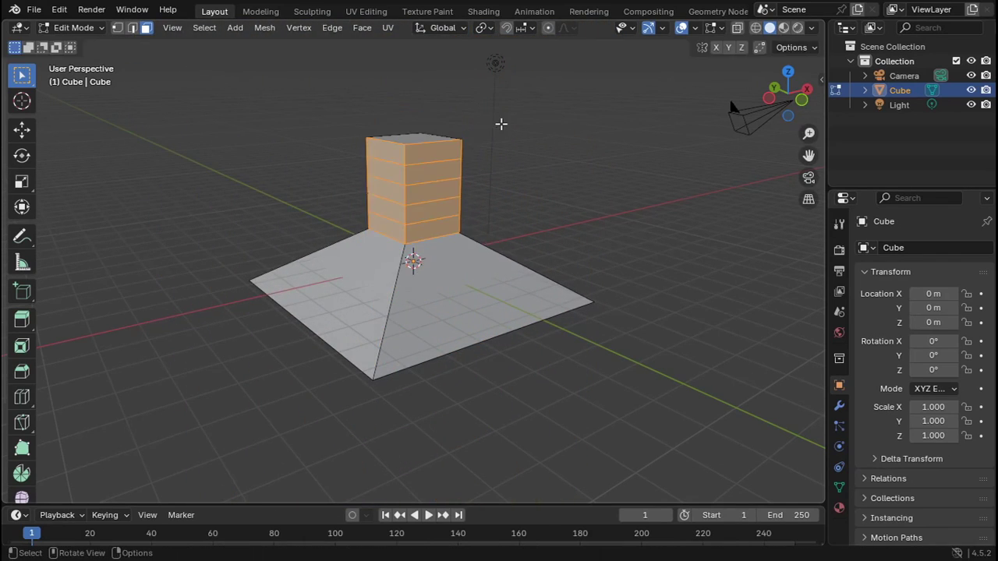
Switch to edge selection and box-select the vertical edges along the column's front corner.
{"action": "left_click", "coordinate": [130, 31]}
{"action": "left_click", "coordinate": [345, 100]}
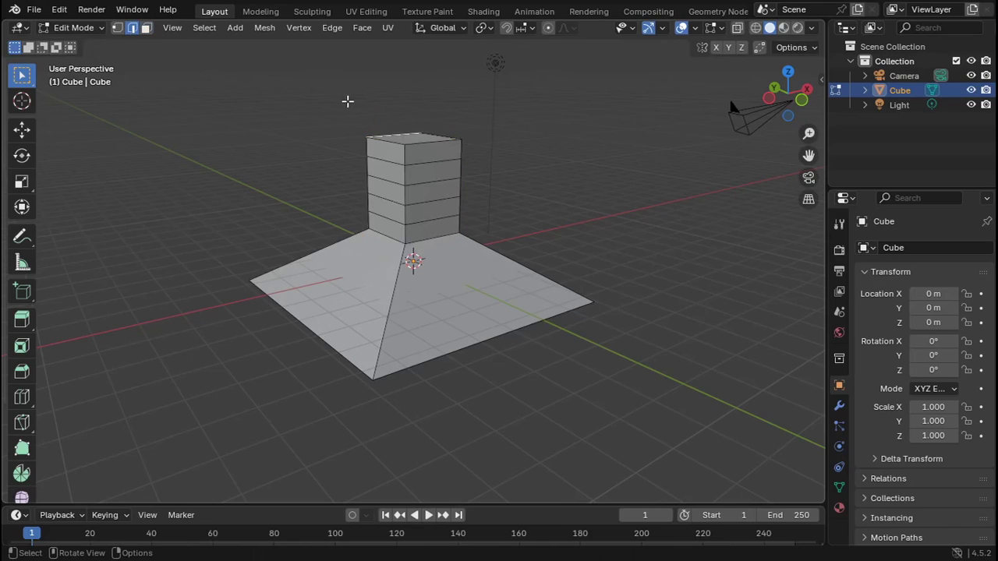
{"action": "key", "text": "ctrl+z"}
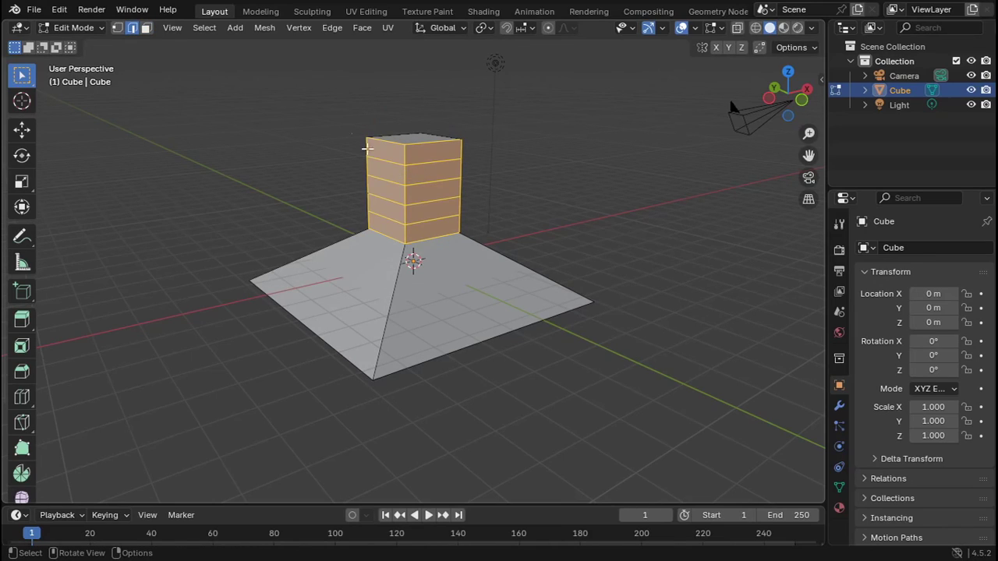
{"action": "left_click", "coordinate": [328, 73]}
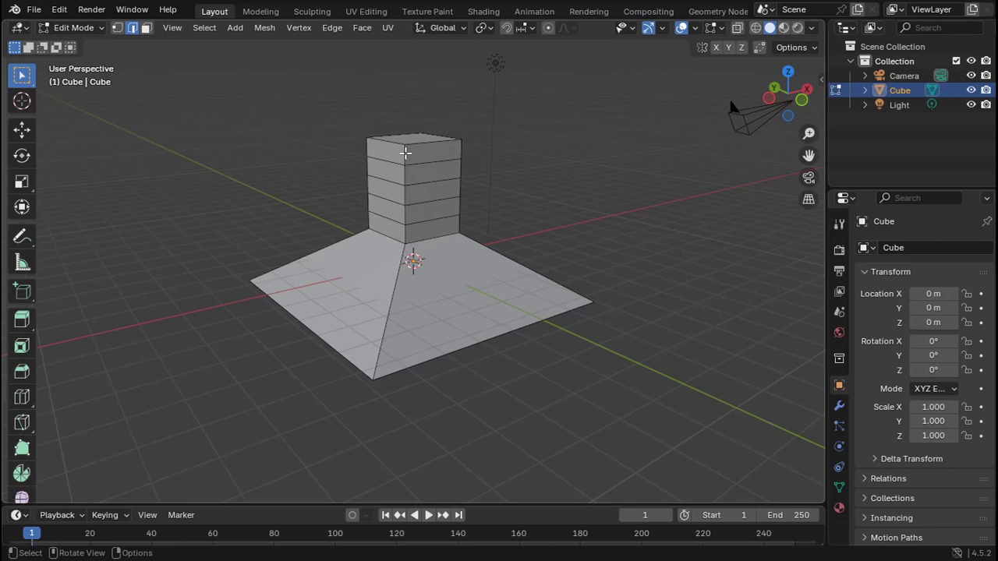
{"action": "key", "text": "k"}
{"action": "left_click", "coordinate": [406, 147]}
{"action": "left_click_drag", "start_coordinate": [406, 241], "coordinate": [398, 240]}
{"action": "left_click_drag", "start_coordinate": [390, 151], "coordinate": [411, 233]}
{"action": "left_click_drag", "start_coordinate": [390, 127], "coordinate": [408, 216]}
{"action": "left_click_drag", "start_coordinate": [379, 106], "coordinate": [422, 254]}
Bevel the column's front corner edges by about 2 m with 10 segments into a rounded surface, and clear the selection.
{"action": "key", "text": "ctrl+b"}
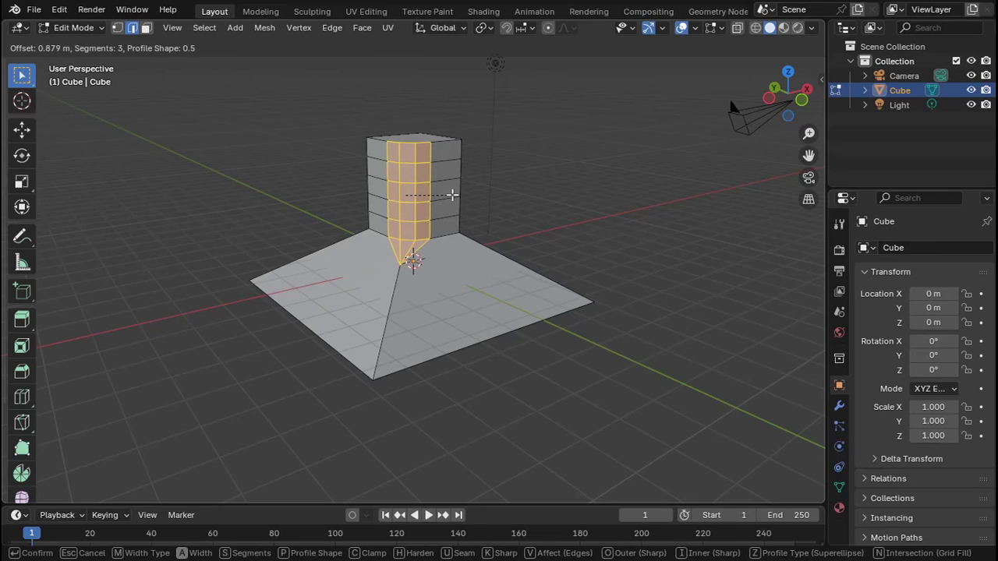
{"action": "scroll", "coordinate": [456, 195], "scroll_direction": "down", "scroll_amount": 2}
{"action": "scroll", "coordinate": [462, 196], "scroll_direction": "up", "scroll_amount": 6}
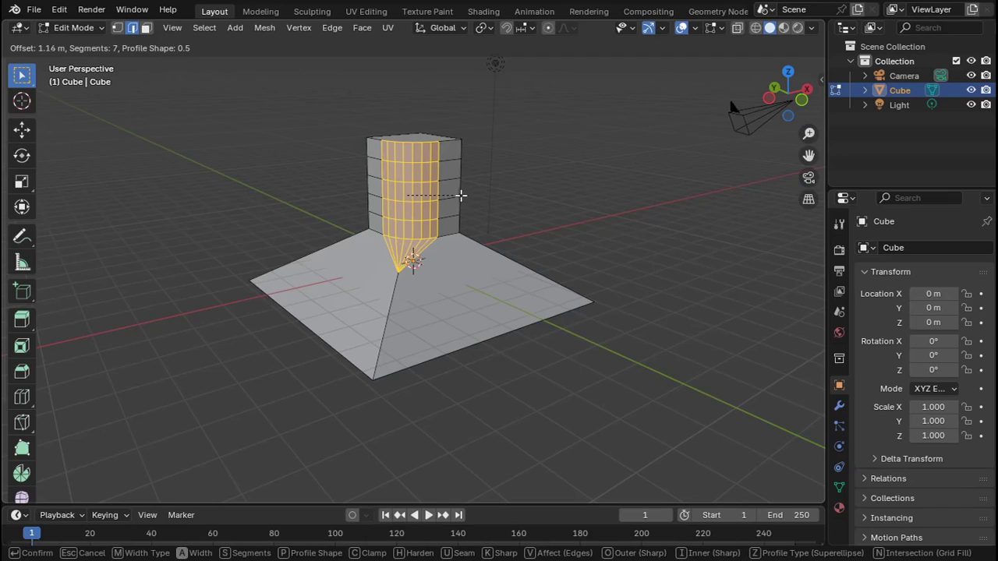
{"action": "scroll", "coordinate": [463, 198], "scroll_direction": "up", "scroll_amount": 2}
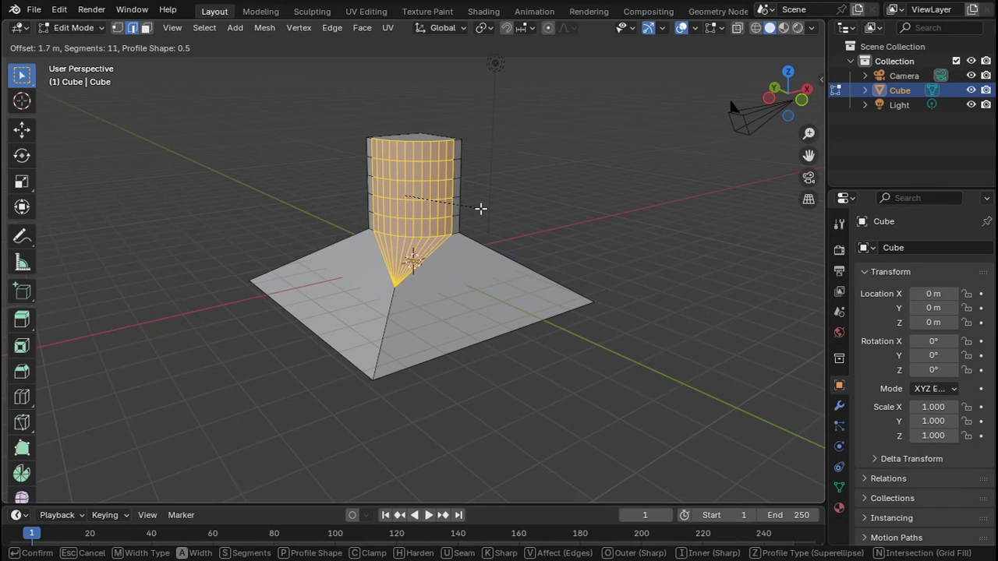
{"action": "scroll", "coordinate": [481, 209], "scroll_direction": "up", "scroll_amount": 1}
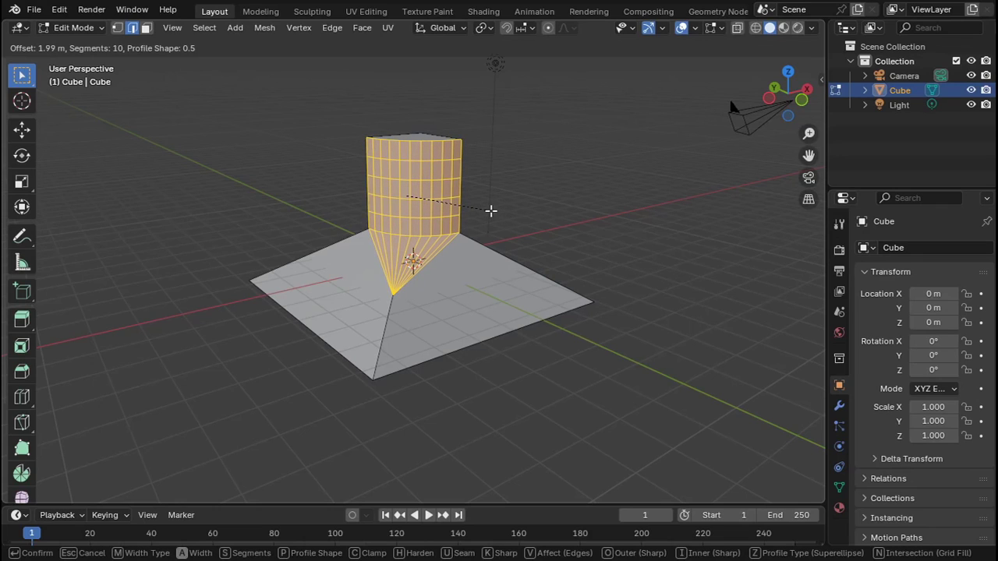
{"action": "left_click", "coordinate": [490, 209]}
{"action": "middle_click_drag", "start_coordinate": [626, 189], "coordinate": [448, 226]}
{"action": "left_click", "coordinate": [510, 198]}
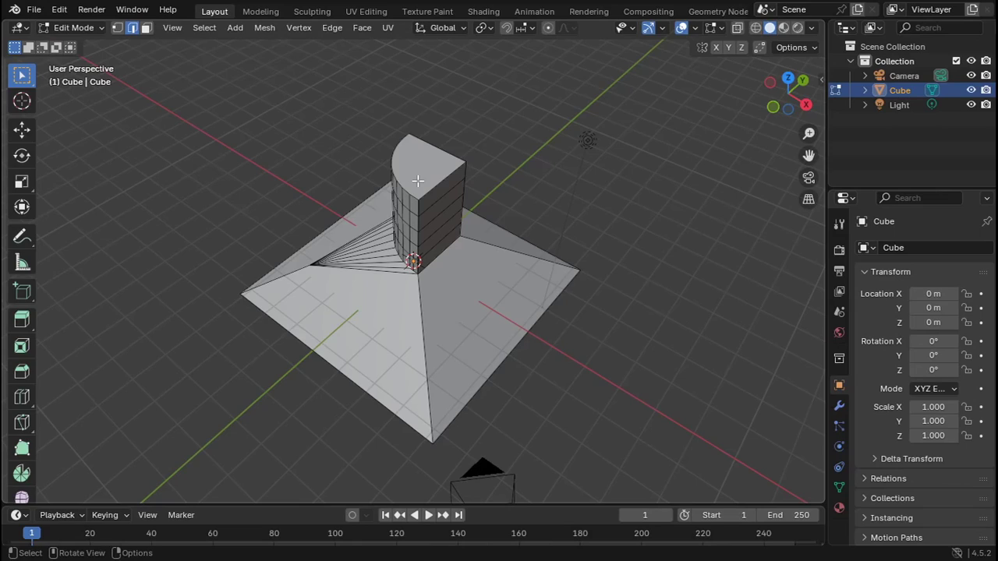
Try moving all the faces of the rounded column sideways, cancel the move and clear the selection.
{"action": "middle_click_drag", "start_coordinate": [621, 286], "coordinate": [495, 140]}
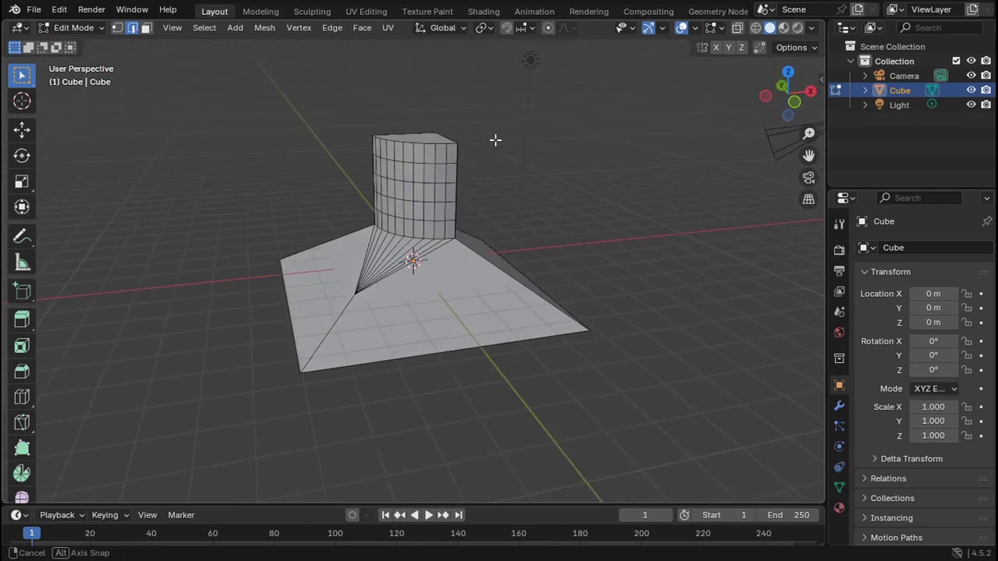
{"action": "middle_click_drag", "start_coordinate": [494, 140], "coordinate": [493, 134]}
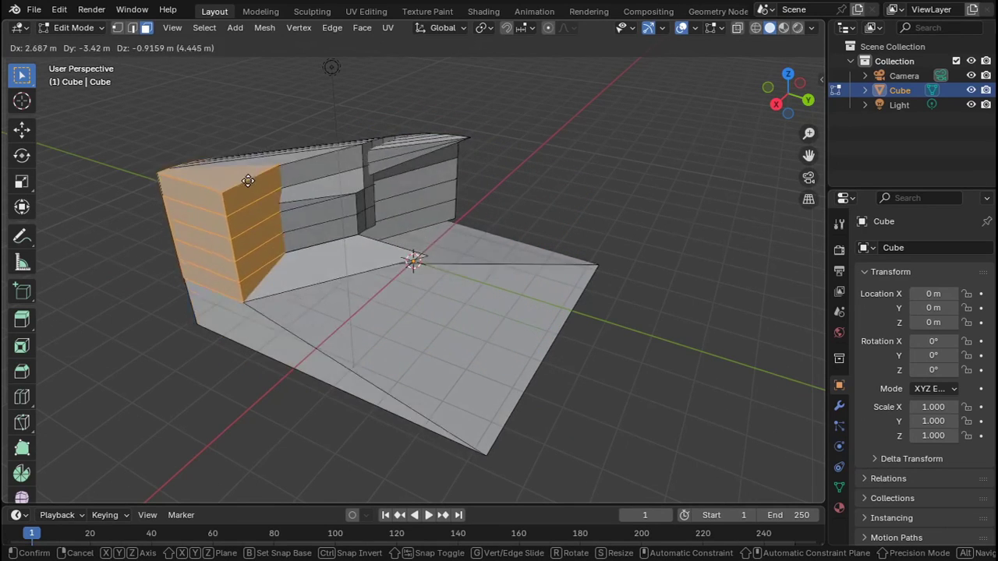
{"action": "right_click", "coordinate": [661, 168]}
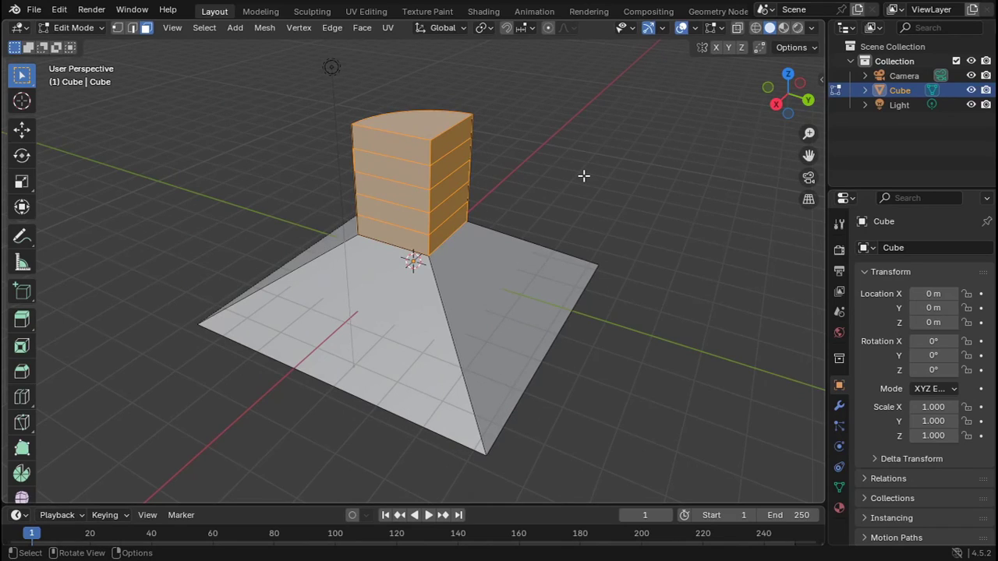
{"action": "scroll", "coordinate": [584, 177], "scroll_direction": "up", "scroll_amount": 2}
{"action": "scroll", "coordinate": [546, 155], "scroll_direction": "down", "scroll_amount": 4}
{"action": "scroll", "coordinate": [520, 145], "scroll_direction": "up", "scroll_amount": 1}
{"action": "left_click", "coordinate": [521, 143]}
Select the column's top segment and move it diagonally upward and outward so the segment below stretches into a slanted neck.
{"action": "middle_click_drag", "start_coordinate": [521, 144], "coordinate": [314, 141]}
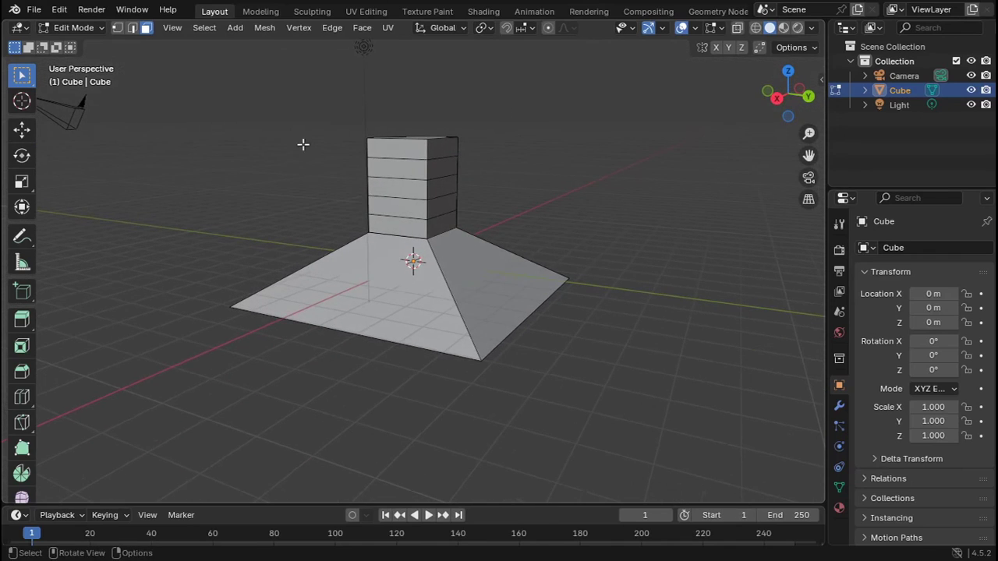
{"action": "middle_click_drag", "start_coordinate": [483, 207], "coordinate": [485, 254]}
{"action": "middle_click_drag", "start_coordinate": [520, 192], "coordinate": [452, 152]}
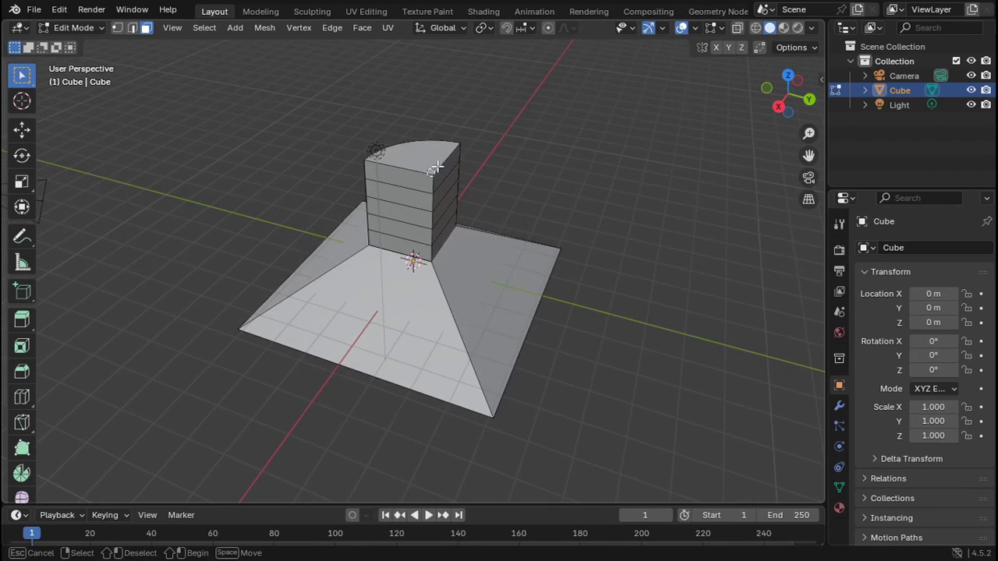
{"action": "left_click", "coordinate": [416, 158]}
{"action": "key", "text": "e"}
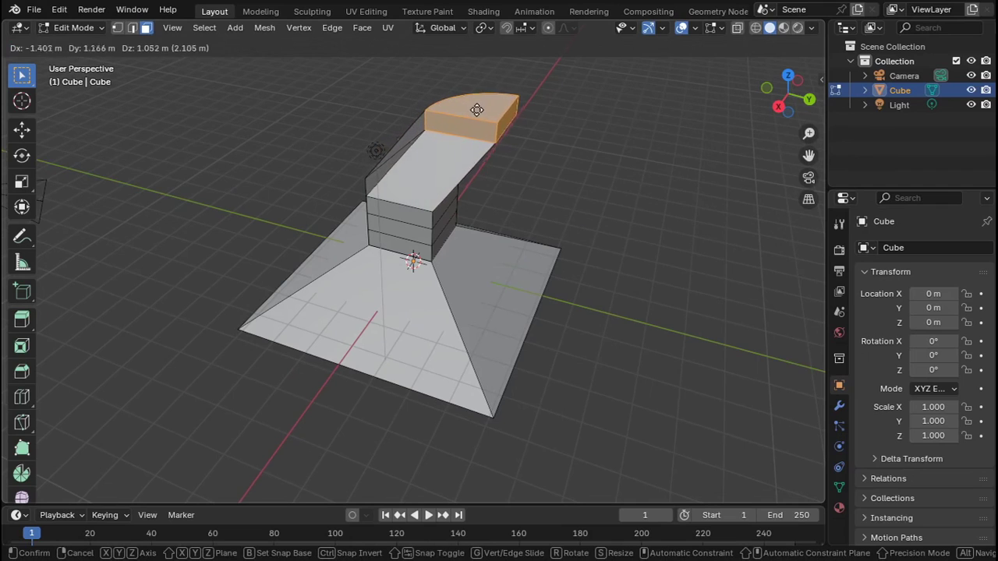
{"action": "left_click", "coordinate": [475, 89]}
{"action": "left_click_drag", "start_coordinate": [580, 202], "coordinate": [517, 170]}
{"action": "middle_click_drag", "start_coordinate": [517, 170], "coordinate": [379, 143]}
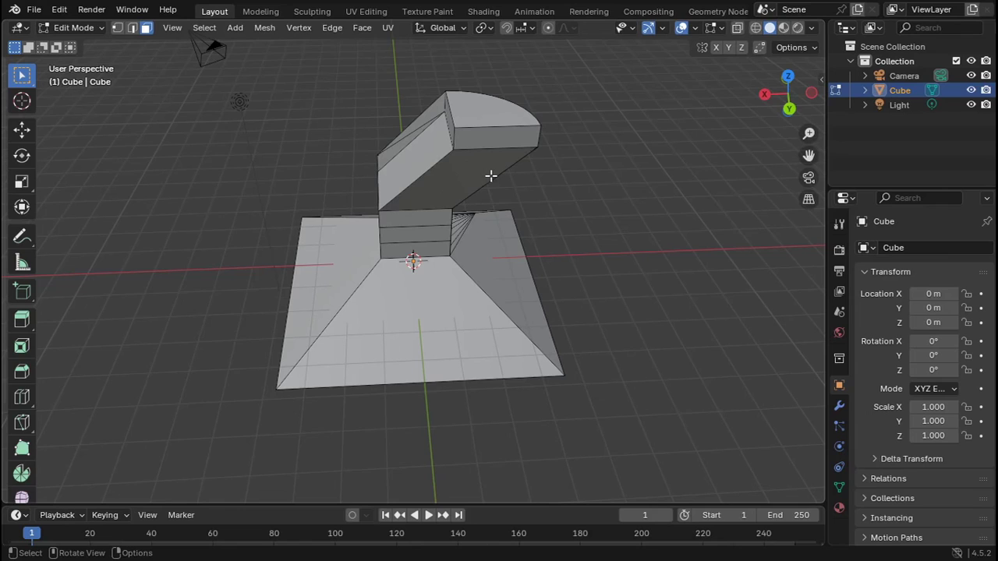
{"action": "middle_click_drag", "start_coordinate": [490, 176], "coordinate": [543, 337]}
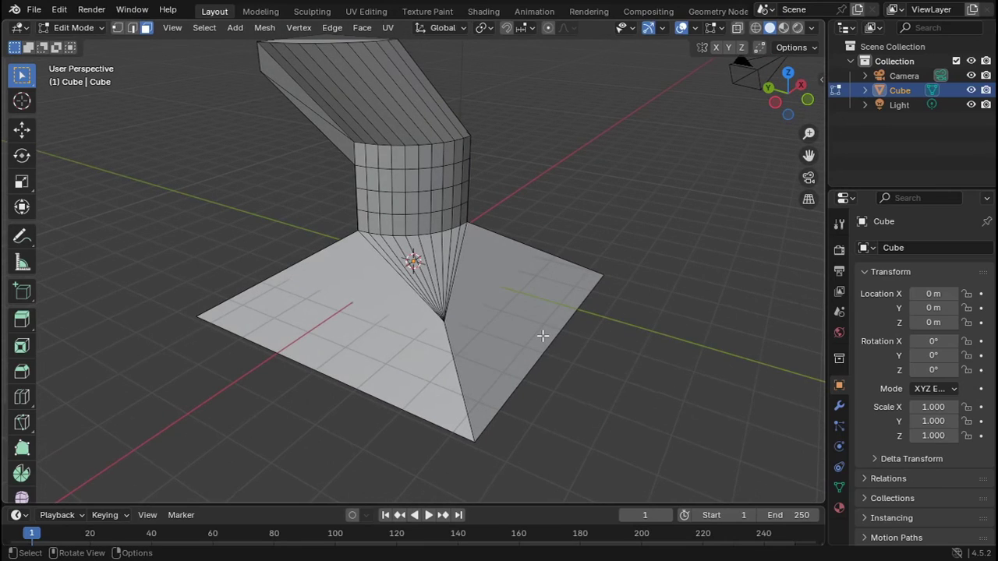